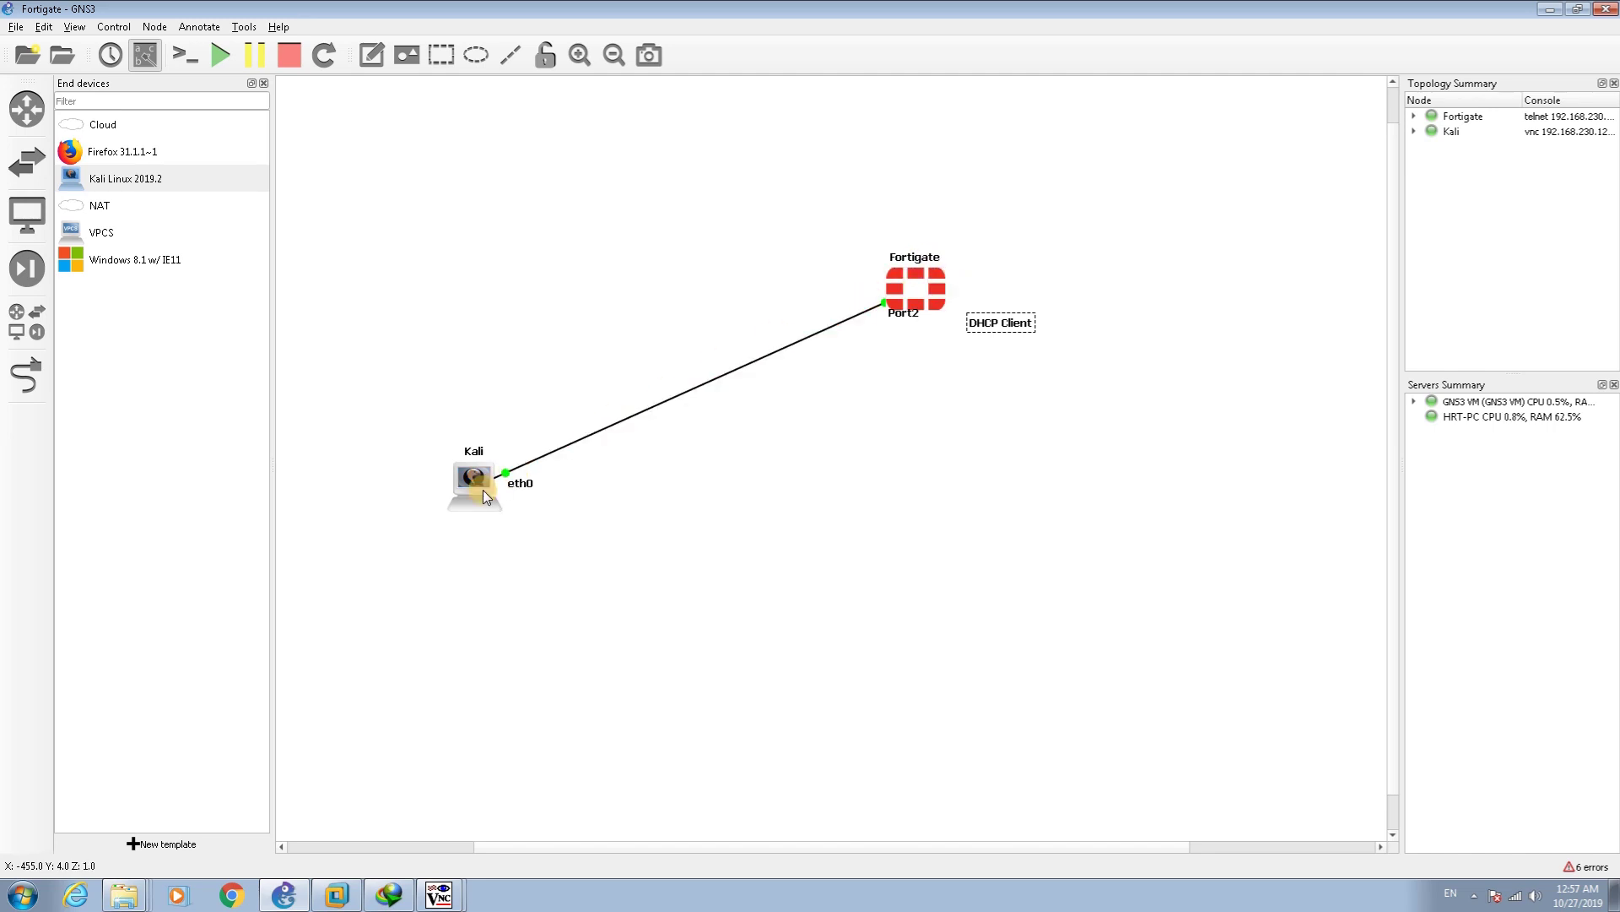
Add a NAT node to the workspace to the right of the Fortigate node, choosing the server that hosts it.
mouse_move(483, 489)
left_click_drag(76, 209, 1058, 425)
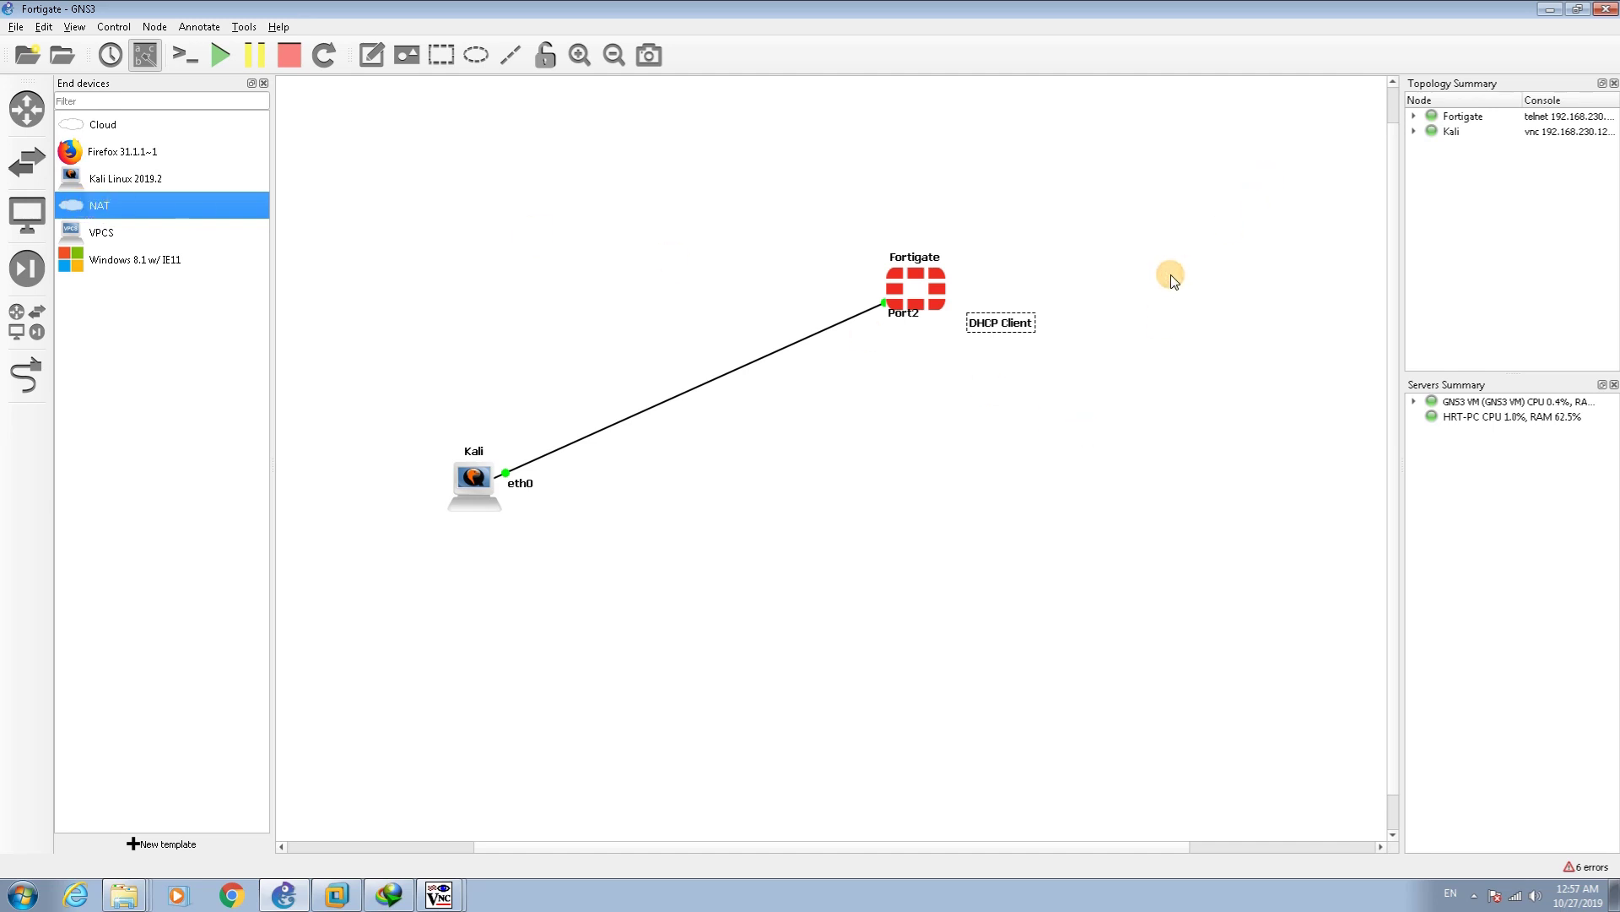
left_click_drag(1171, 276, 1171, 276)
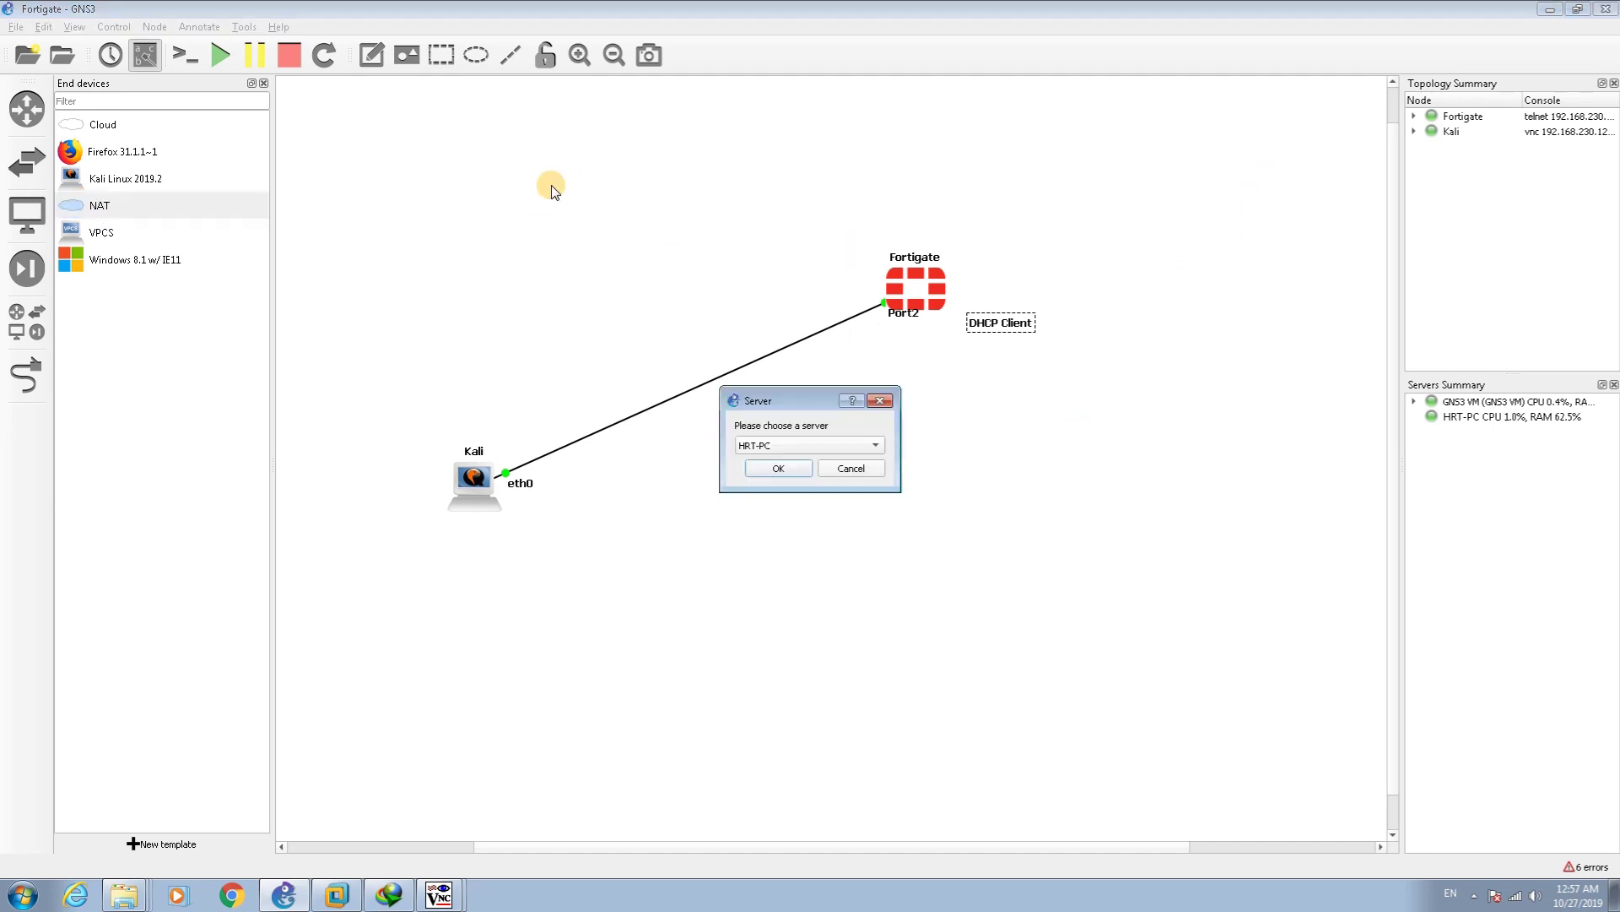
left_click(766, 447)
left_click(764, 464)
left_click(786, 471)
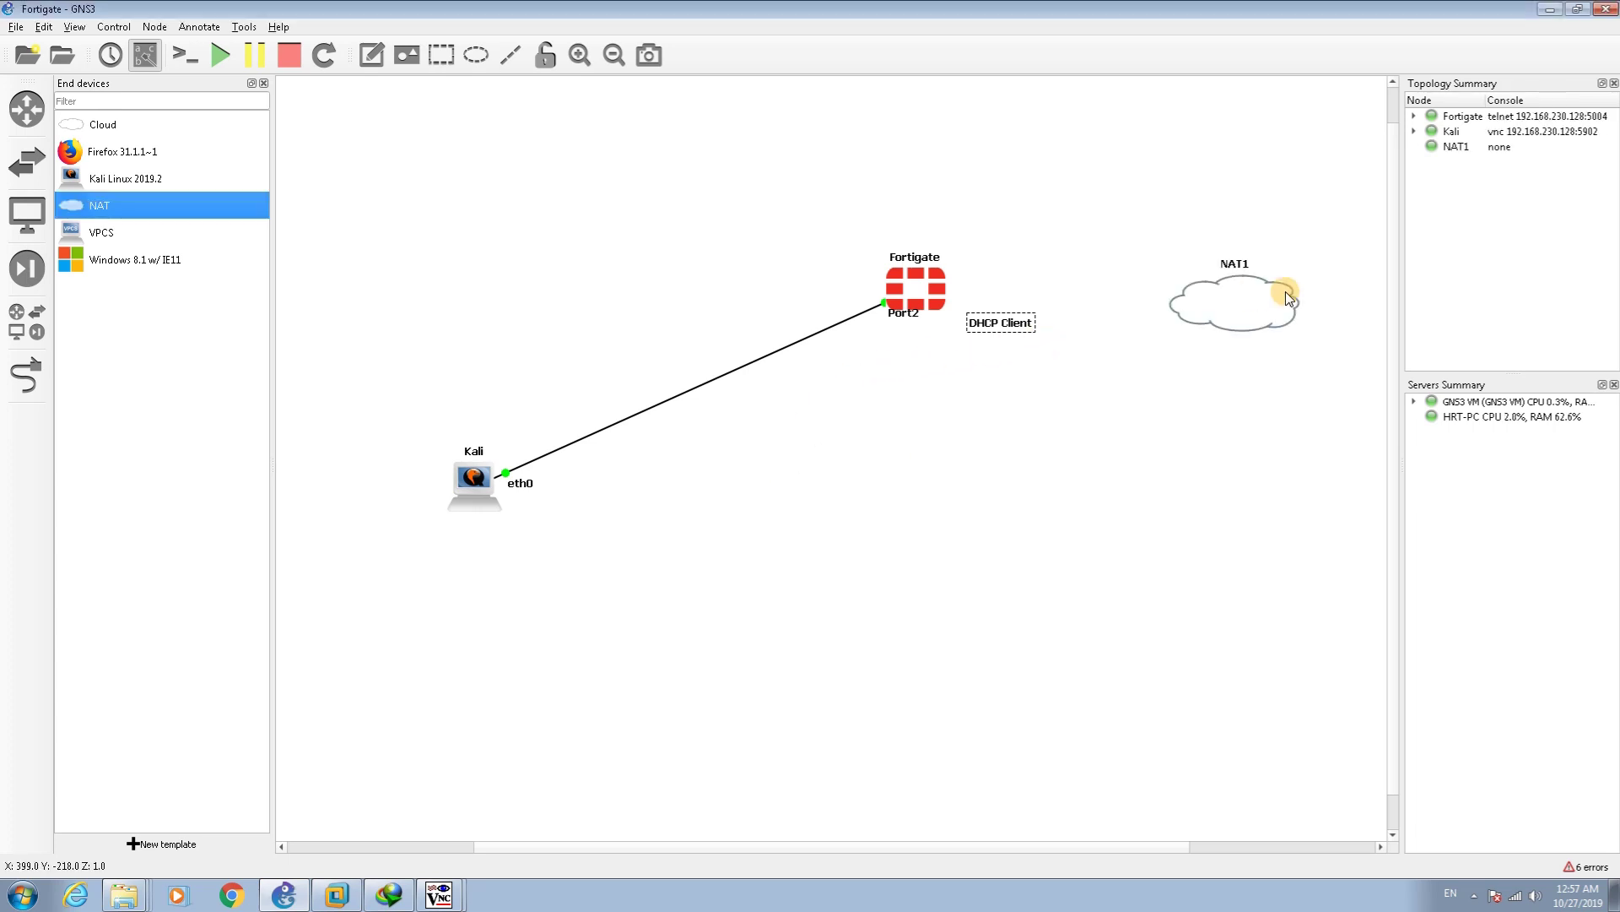
left_click_drag(1286, 297, 1268, 267)
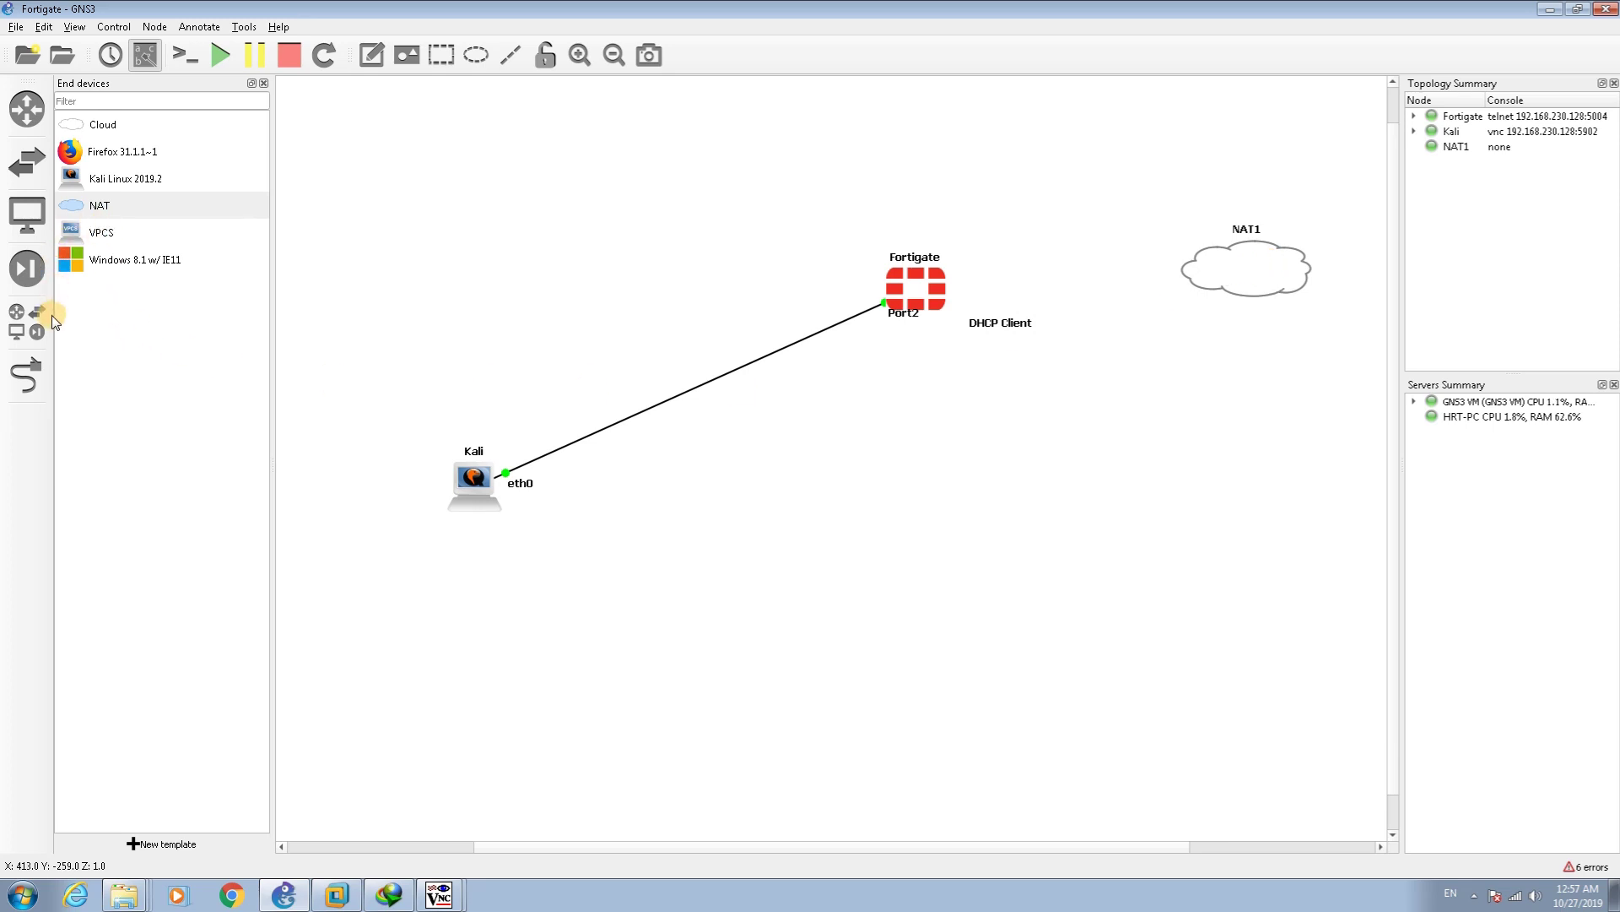
Link Port3 of the Fortigate node to the nat0 port of the NAT1 node.
left_click(25, 374)
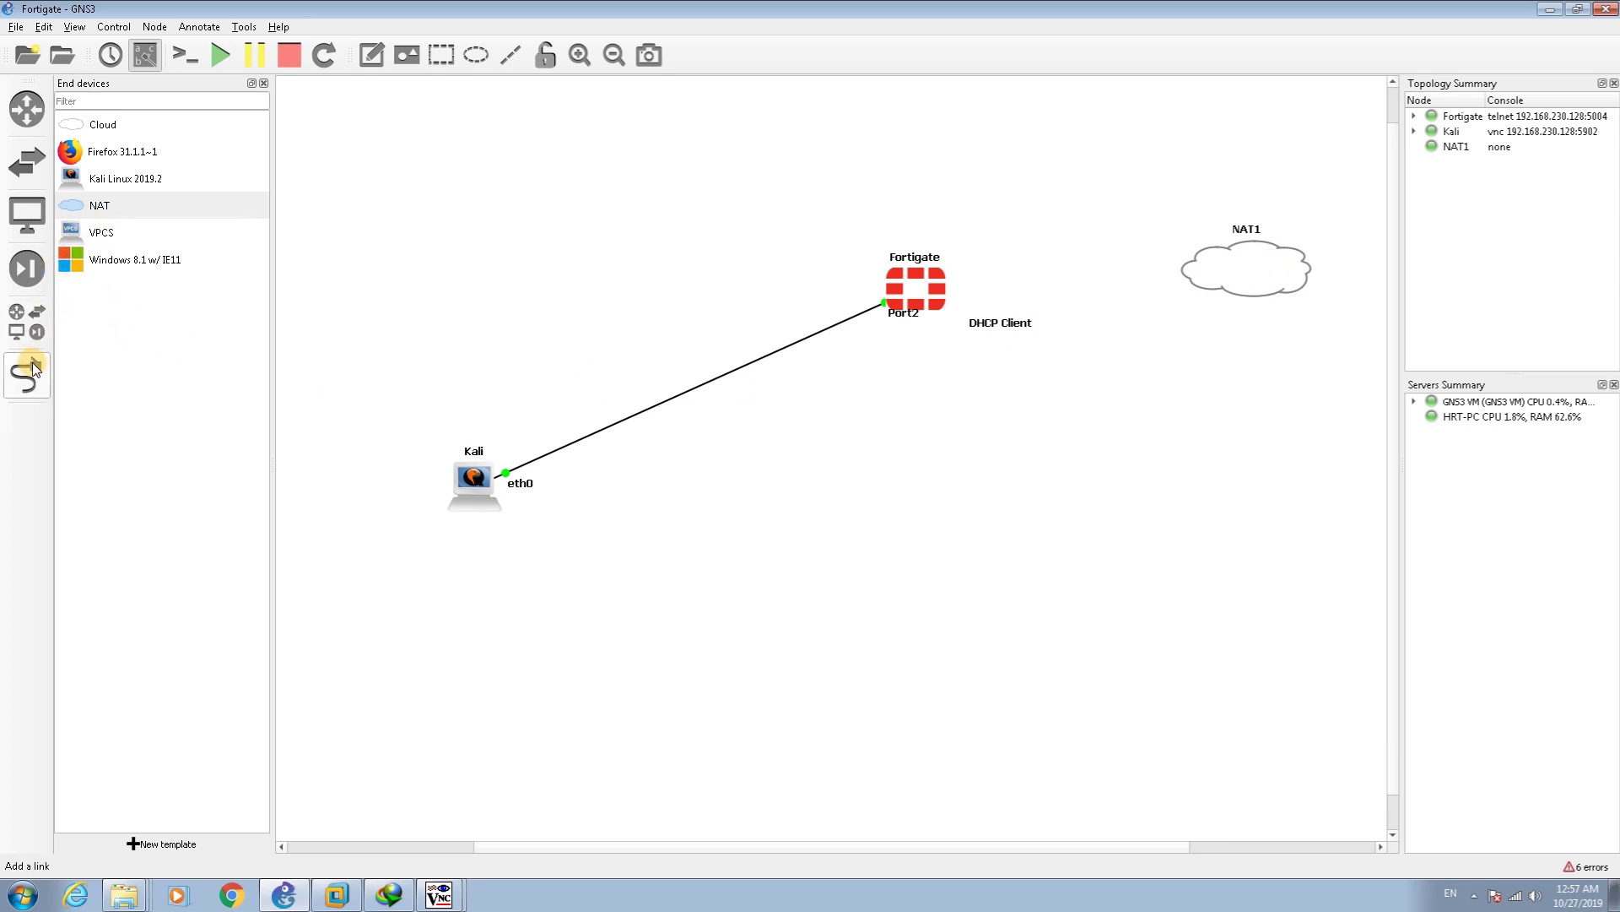
left_click(941, 287)
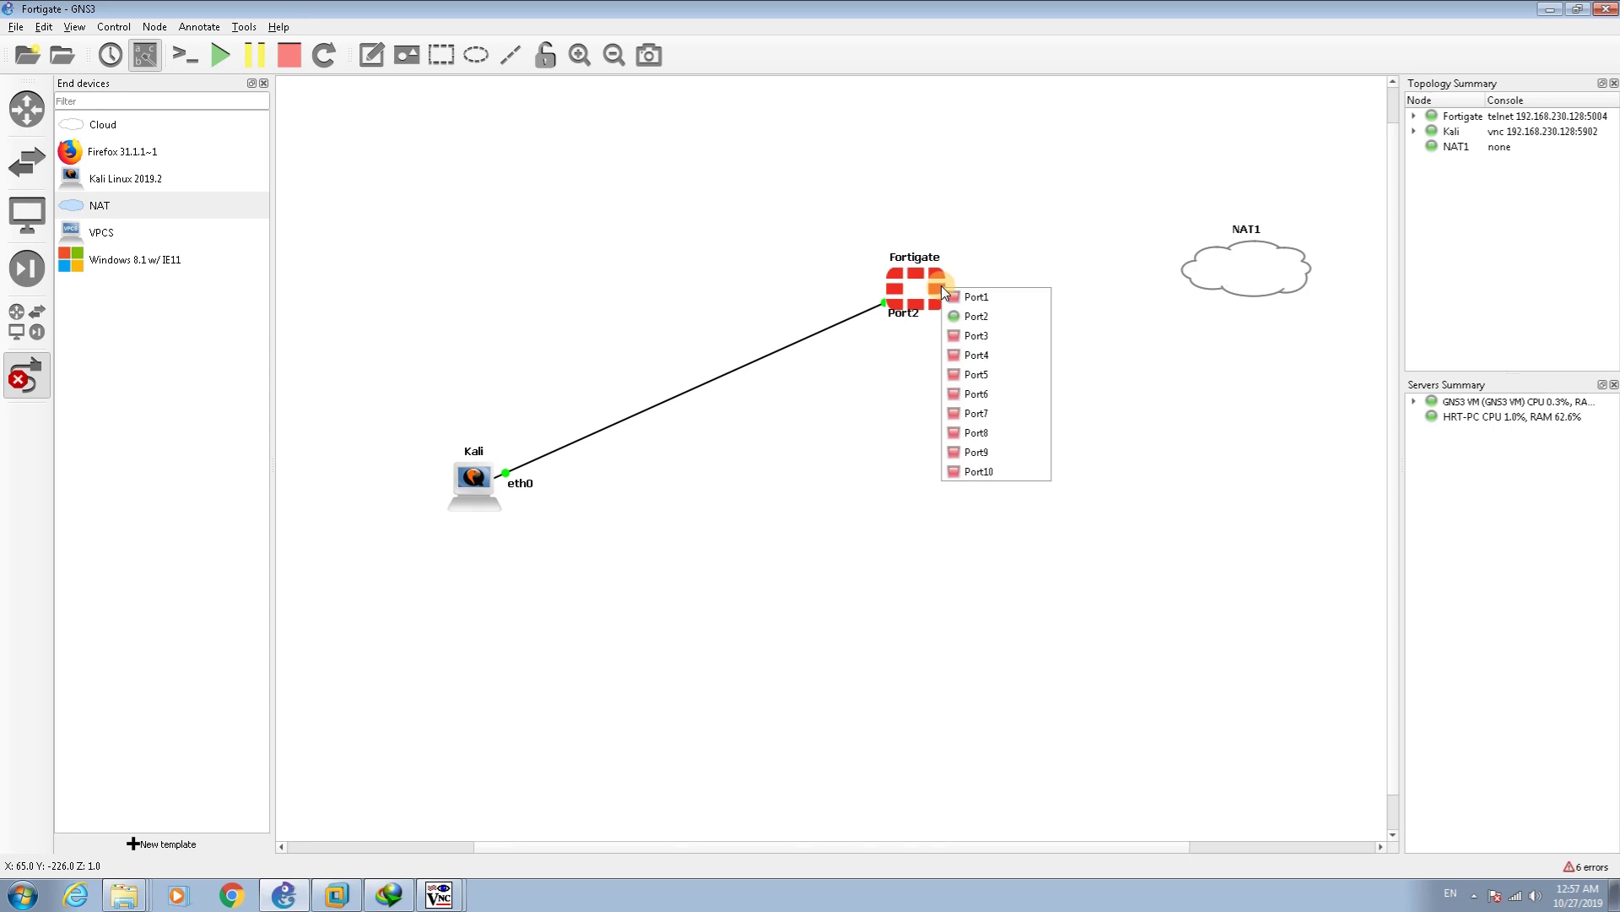
left_click(966, 341)
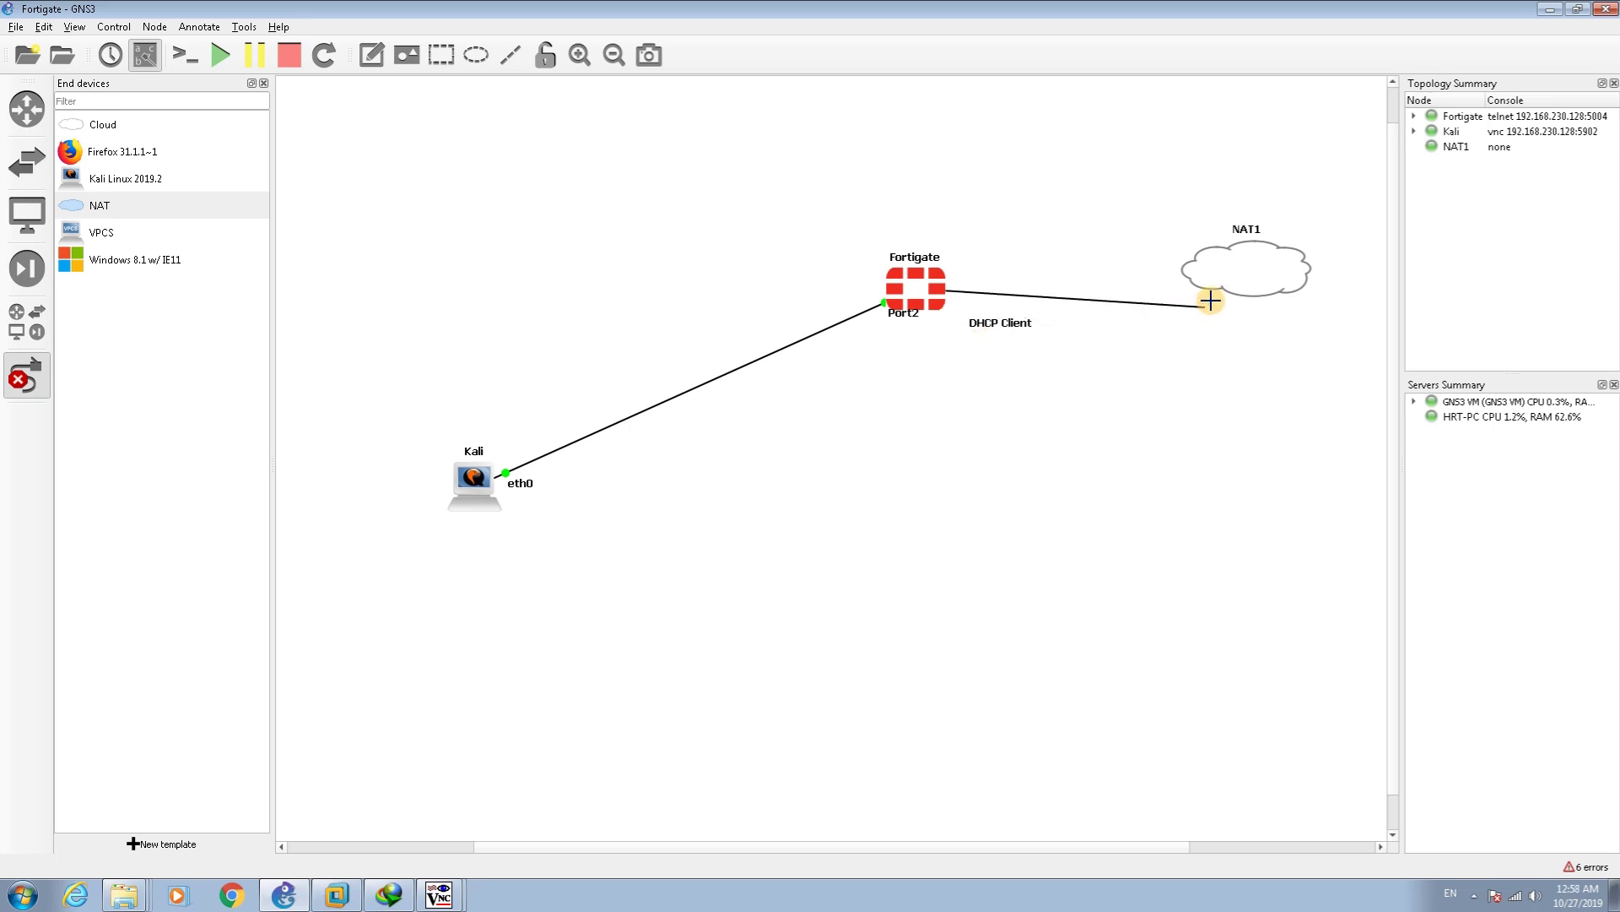
left_click(1211, 272)
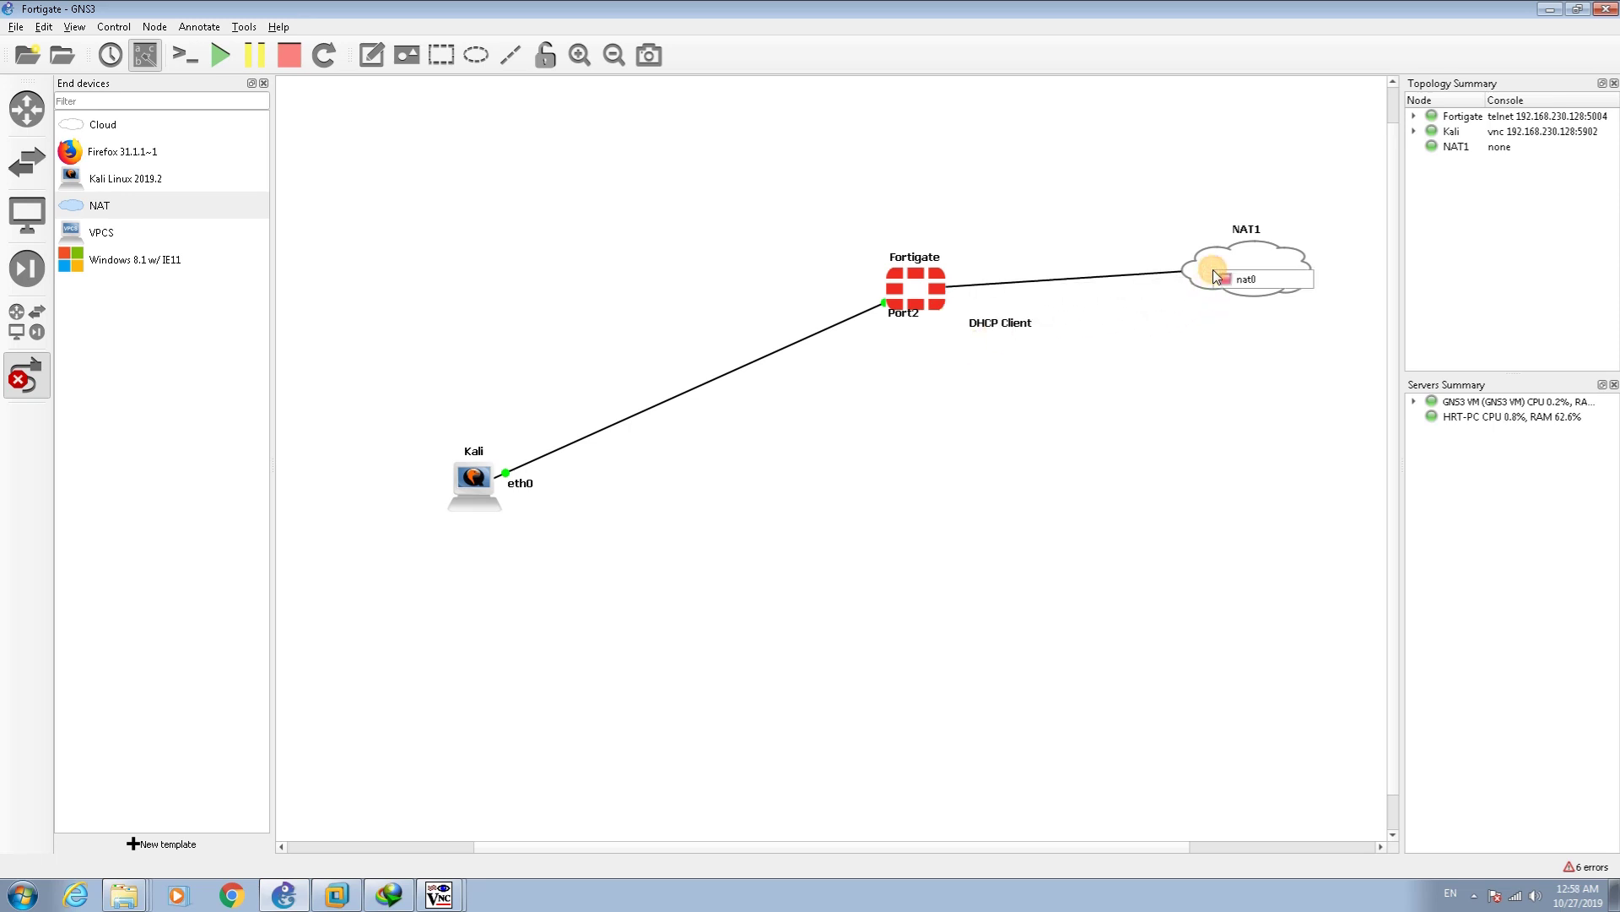
left_click(1233, 281)
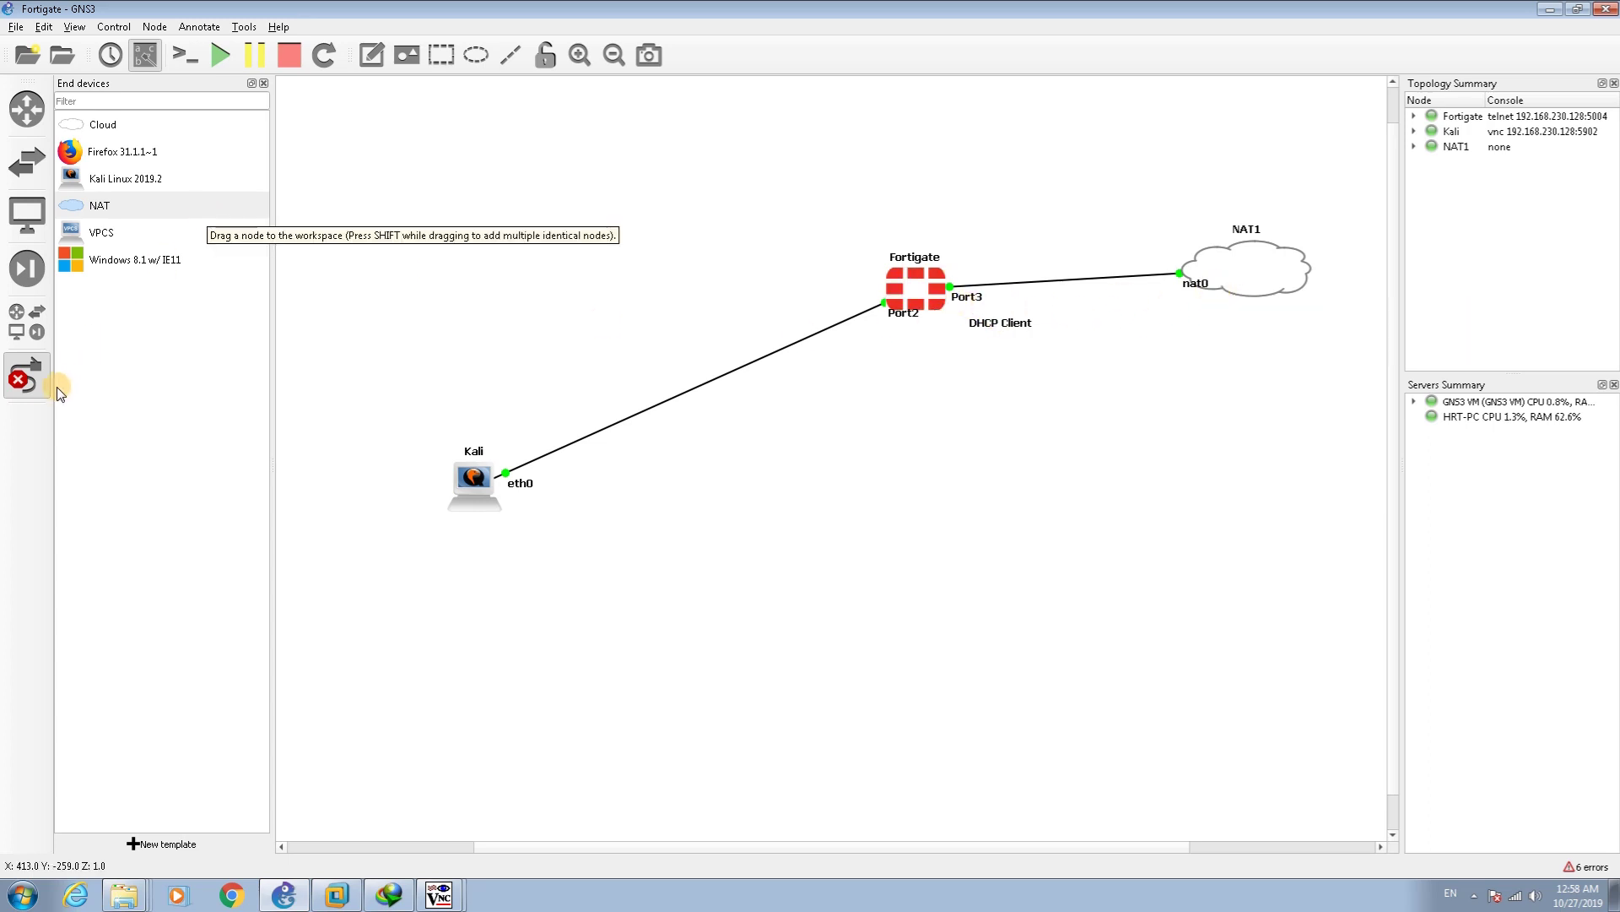
left_click(24, 380)
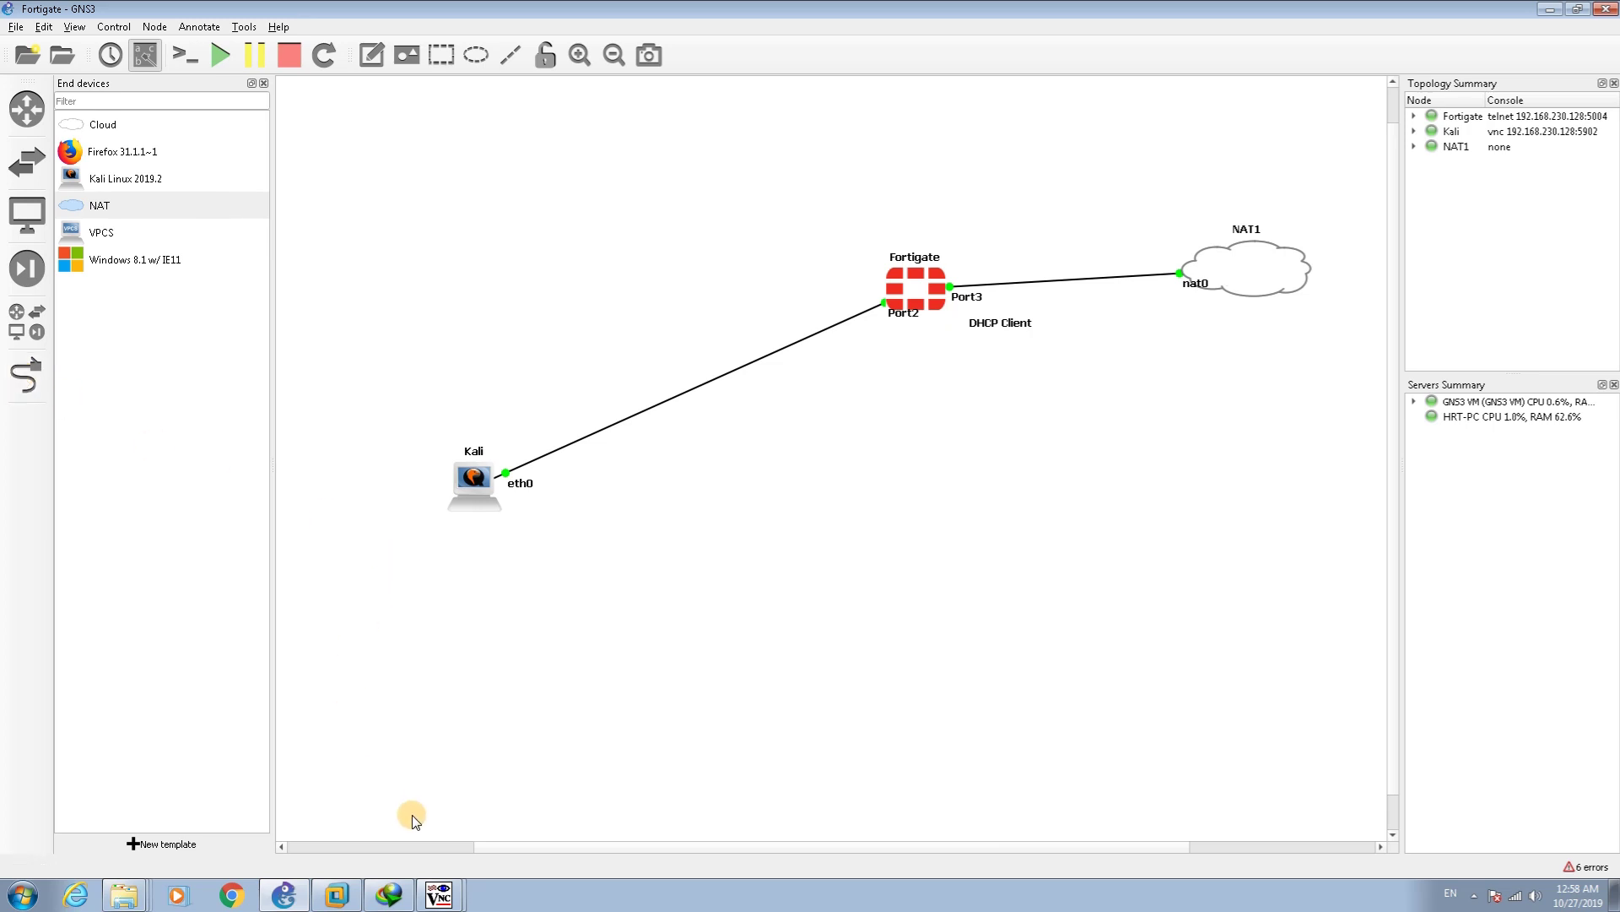
Switch to the Kali Linux TightVNC session and unlock its desktop by entering the root account's password.
left_click(440, 894)
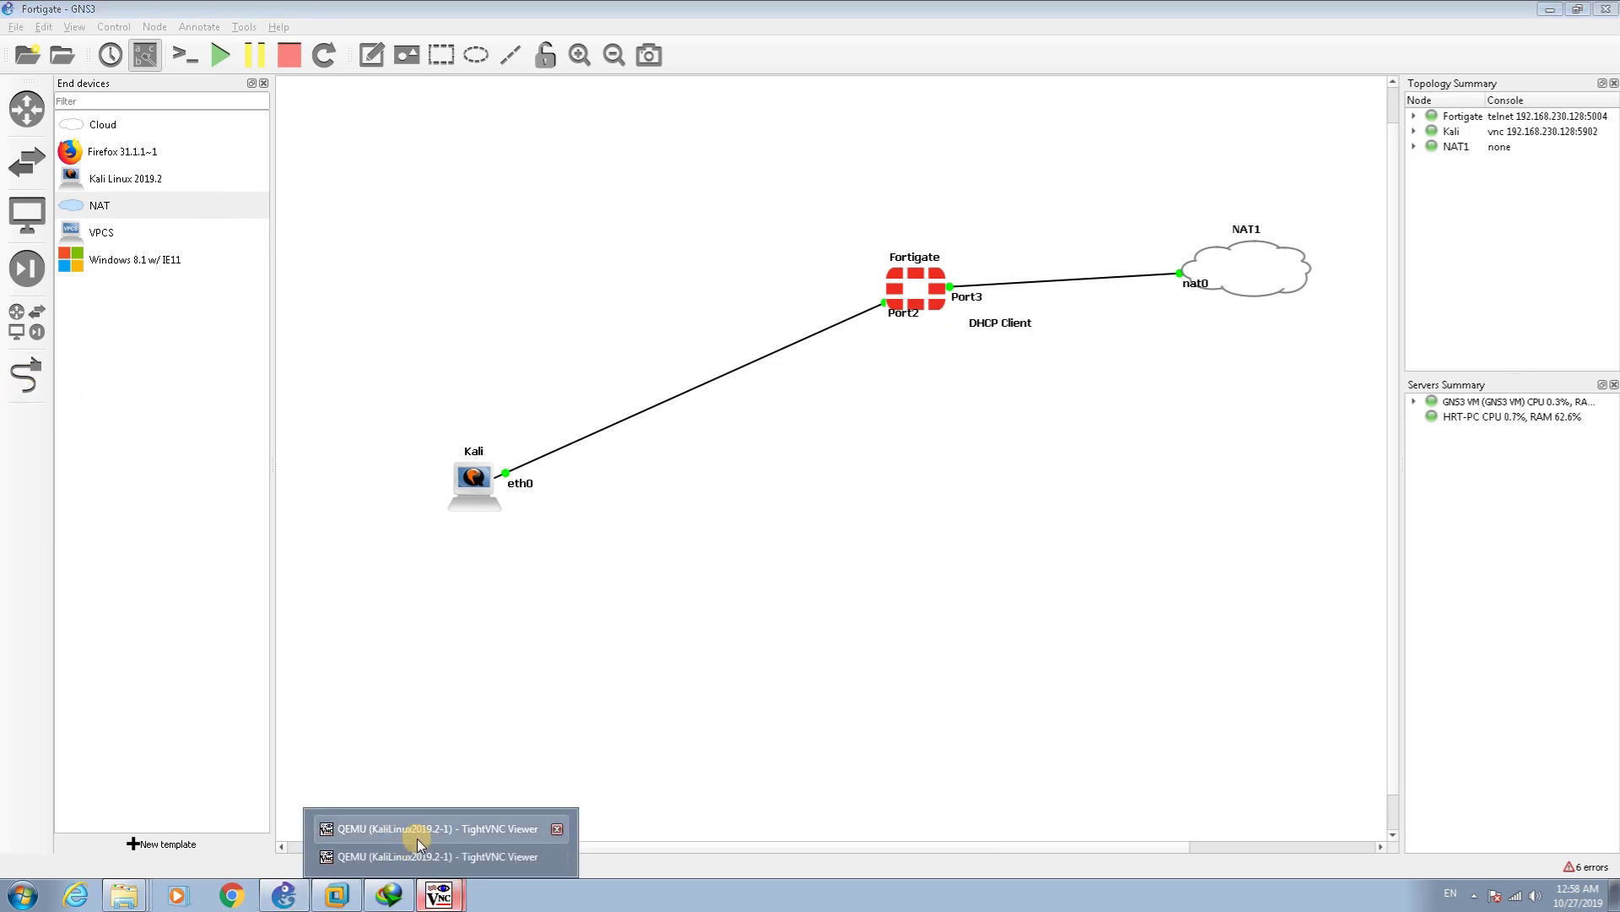
left_click(422, 851)
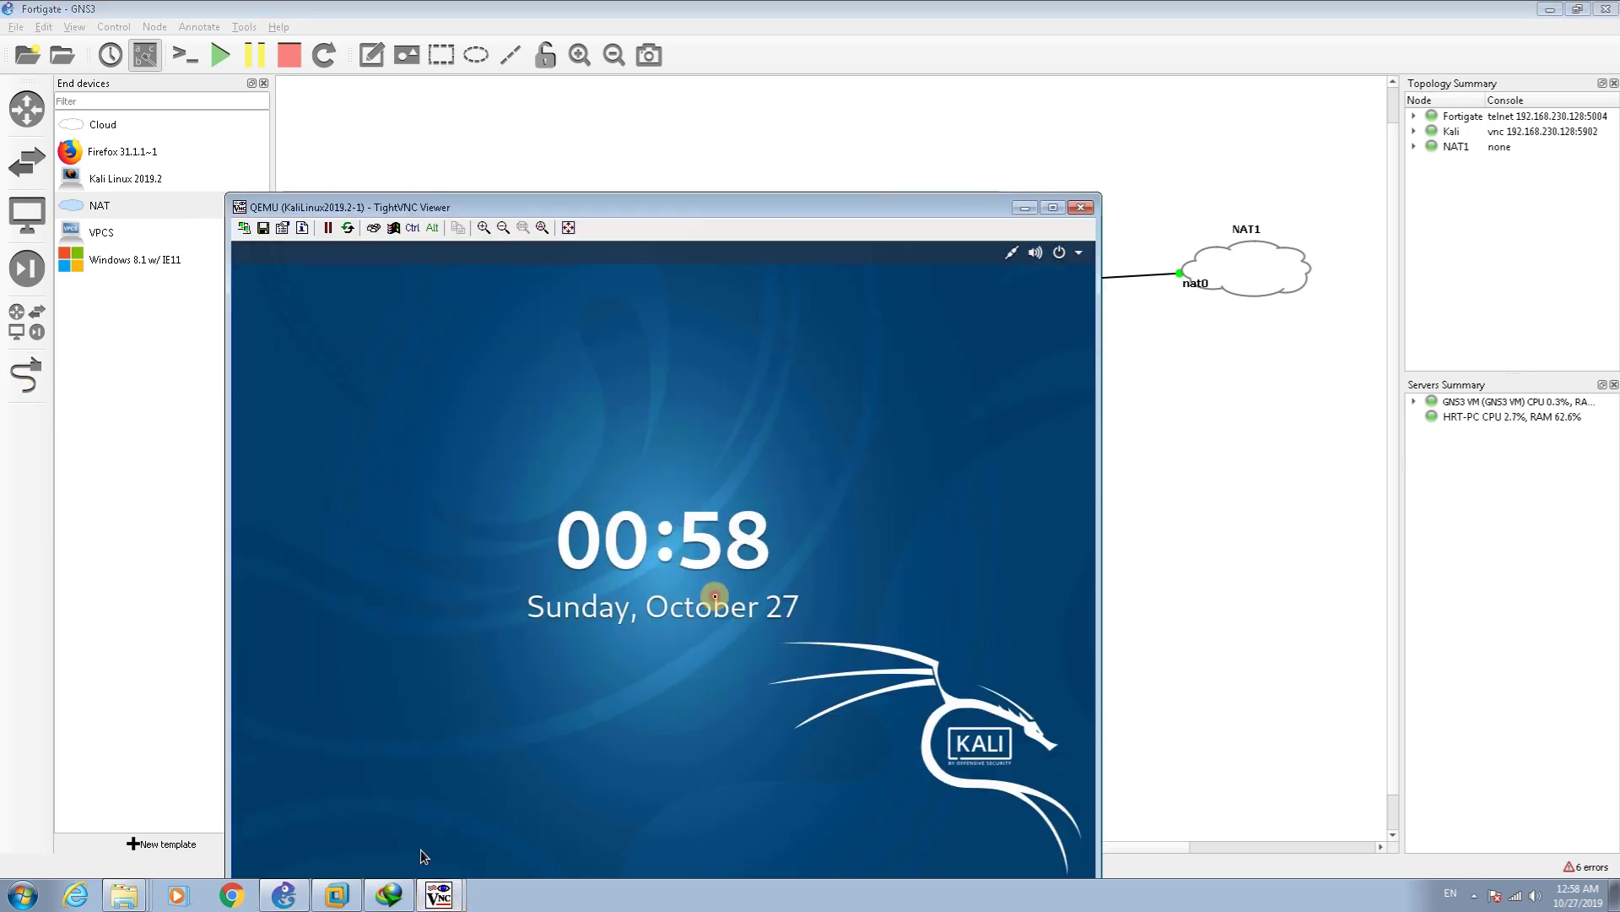
left_click(714, 598)
type("to")
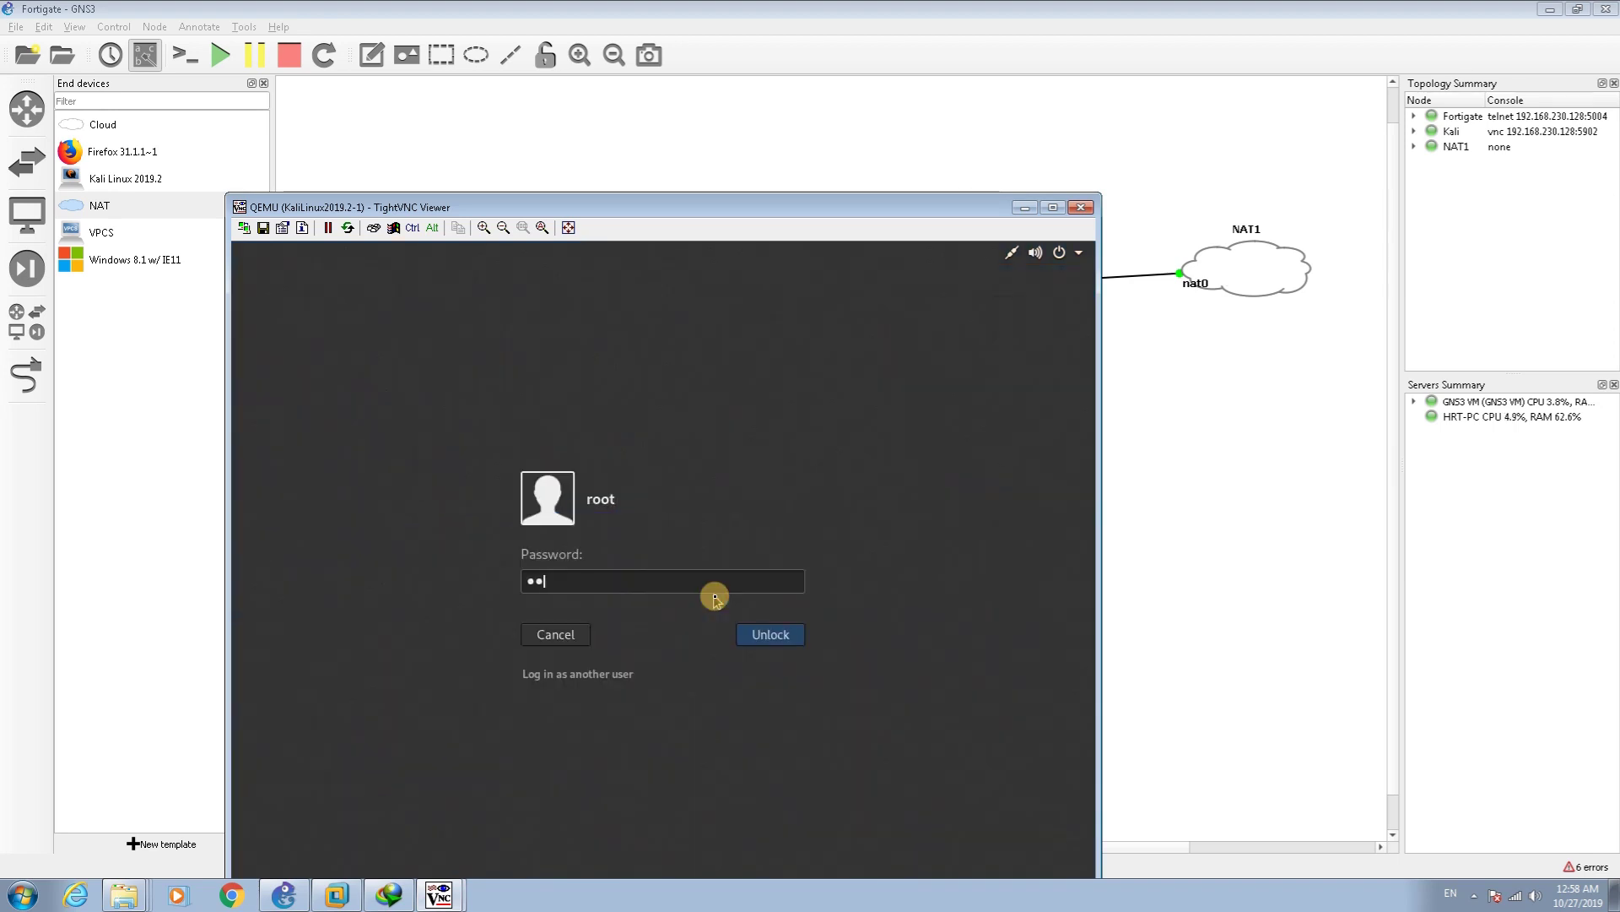
type("or")
key("Return")
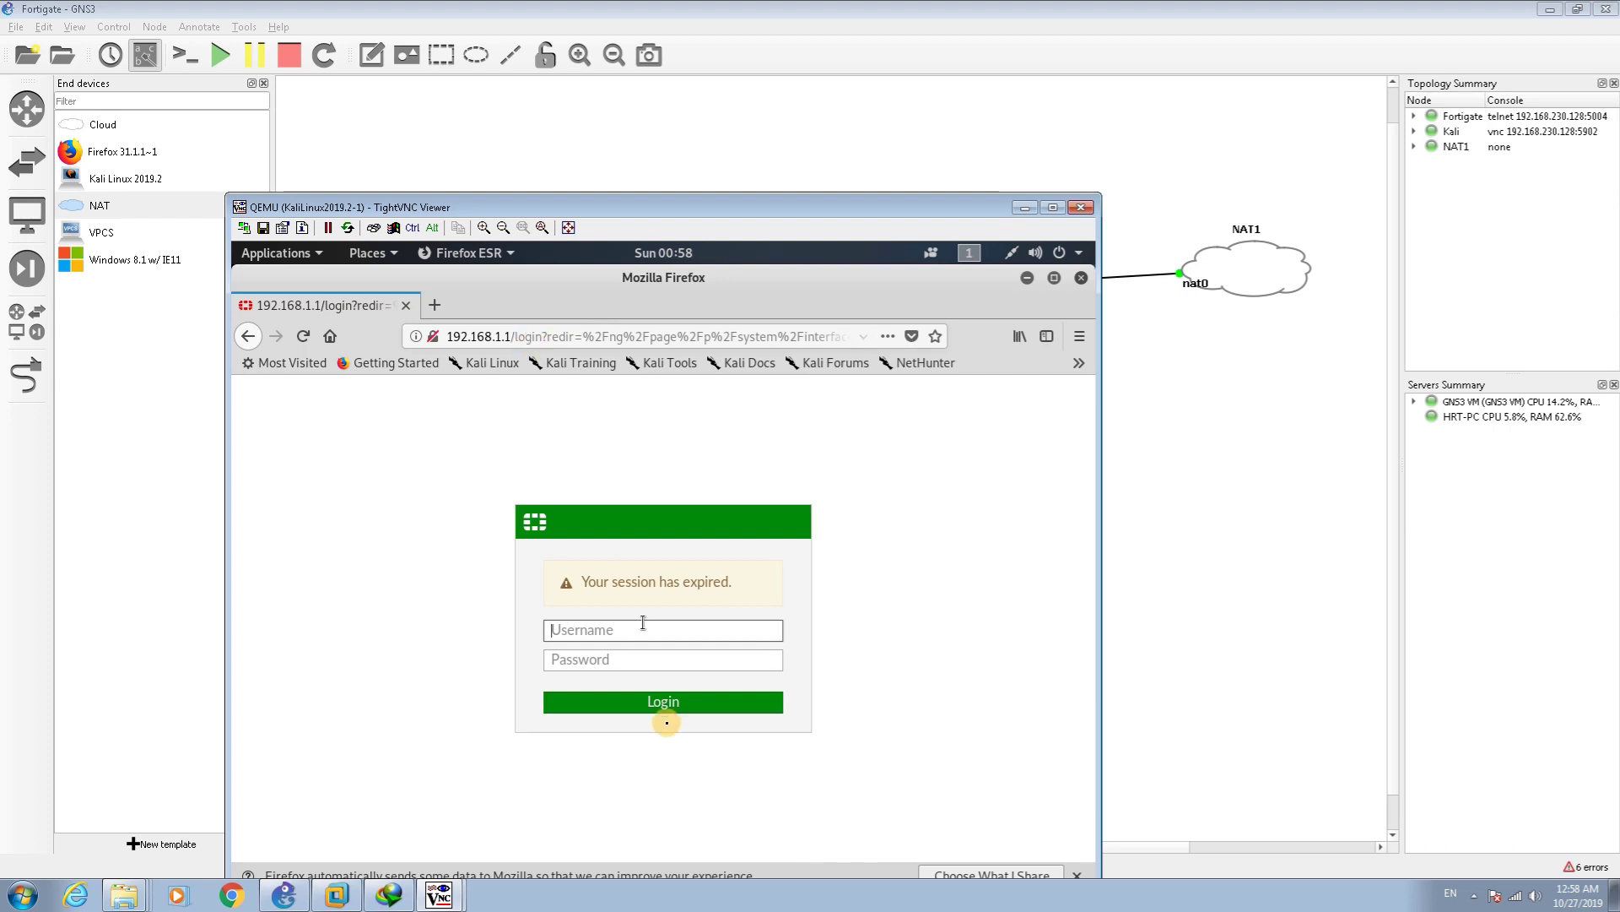
Log in to the FortiGate web interface as admin with the password left blank, and postpone the password change.
type("admin")
left_click(664, 712)
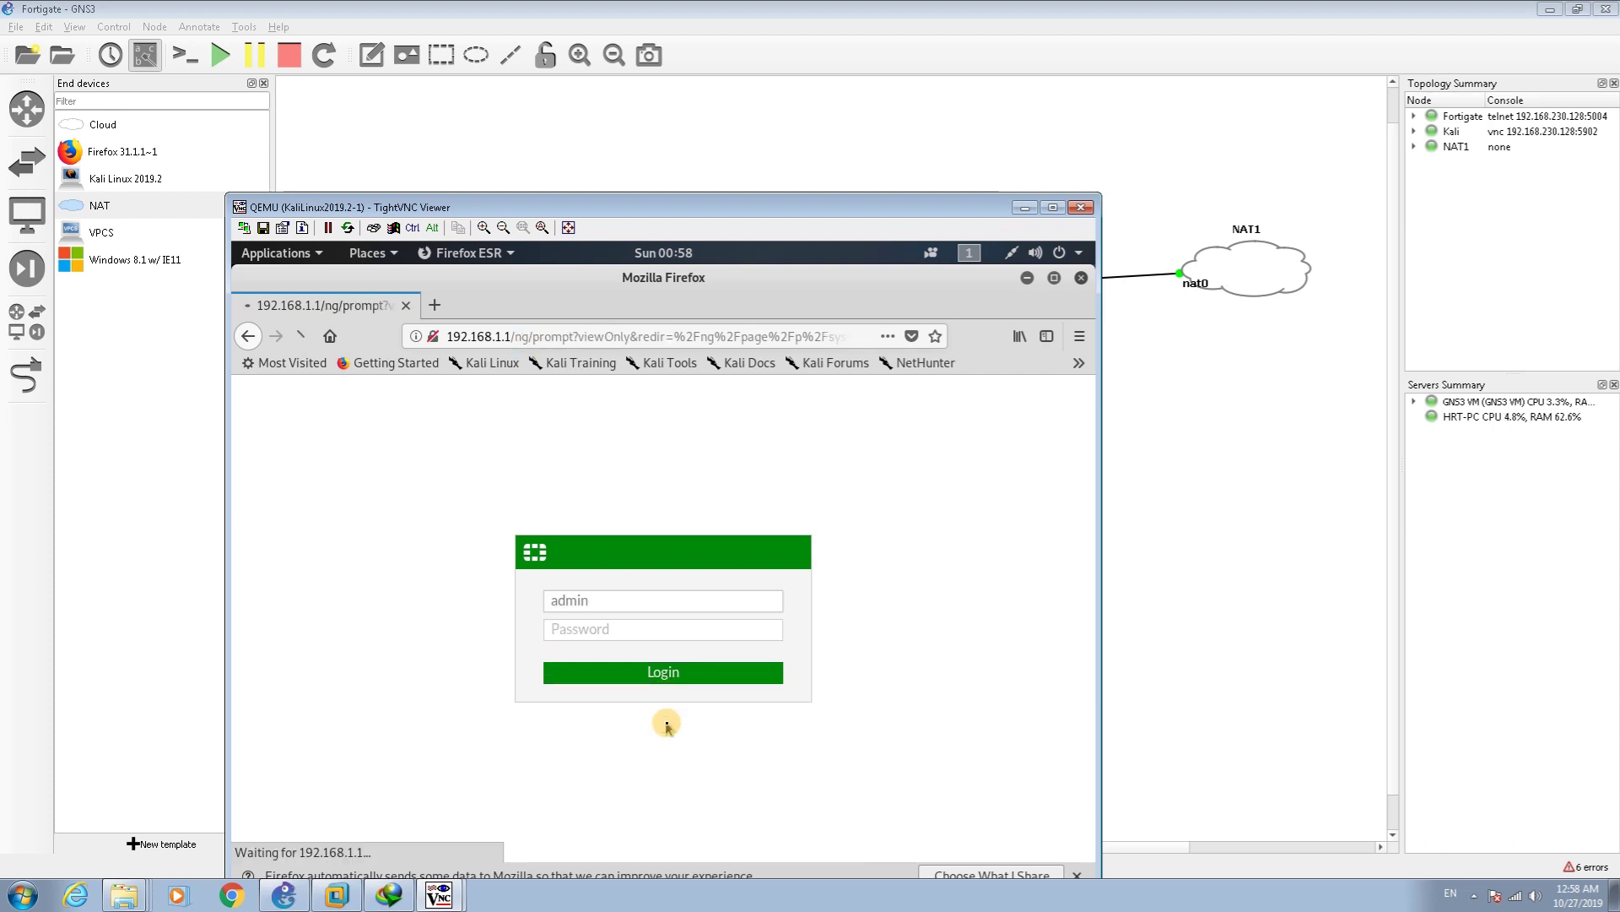
left_click_drag(614, 211, 1266, 285)
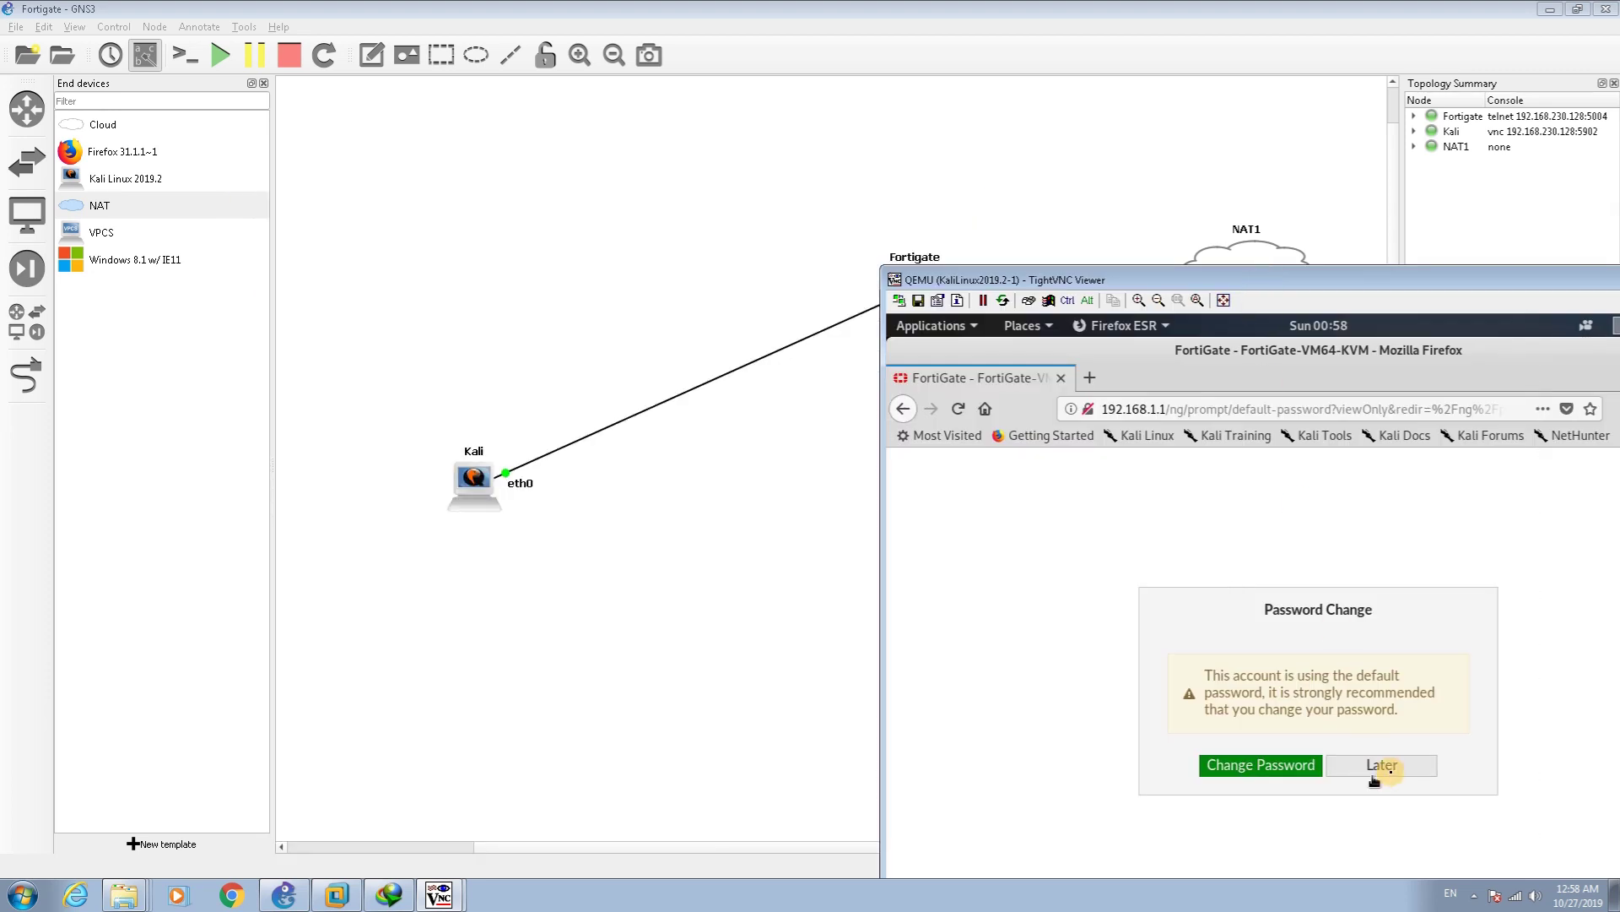
left_click(1389, 770)
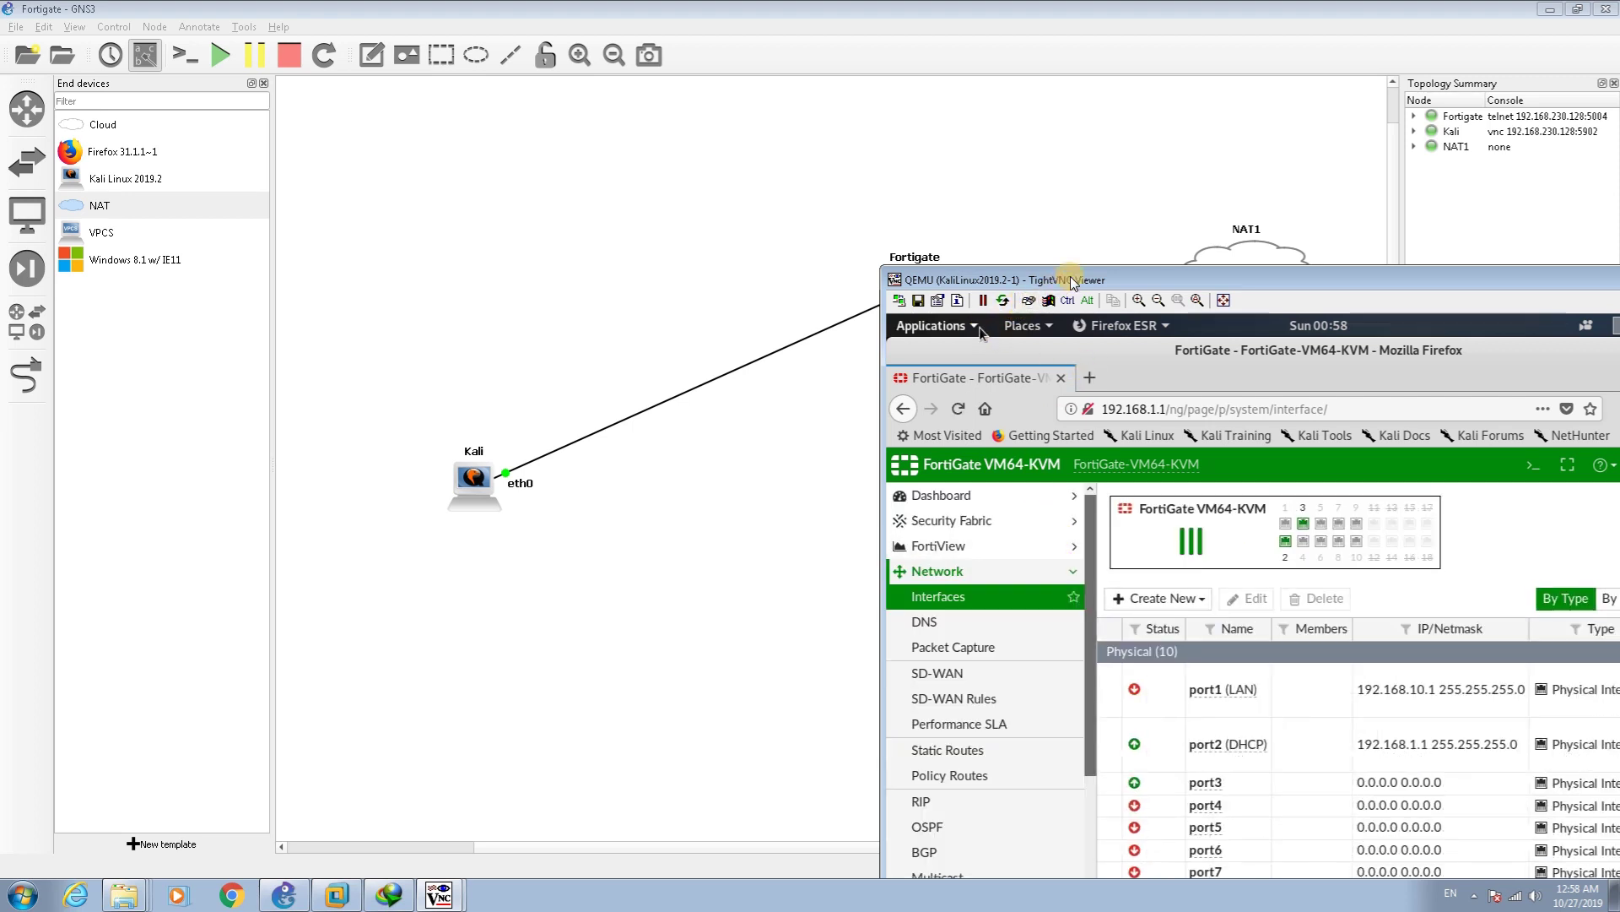
Edit the port3 interface, giving it the alias Outside and the WAN role.
left_click_drag(1069, 279, 700, 166)
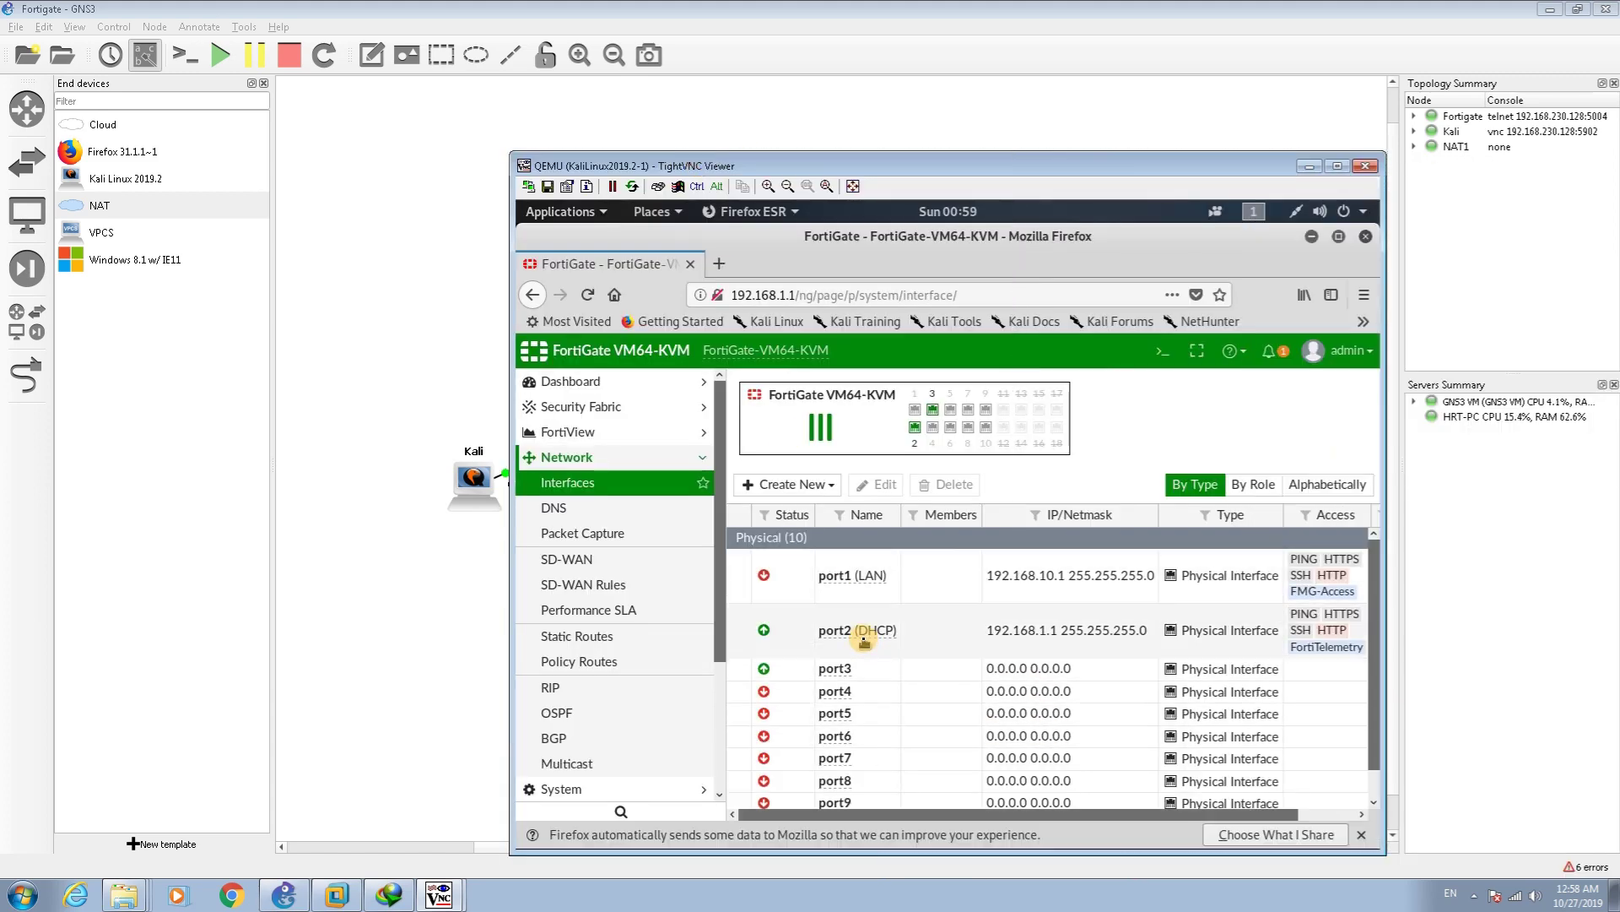
mouse_move(864, 642)
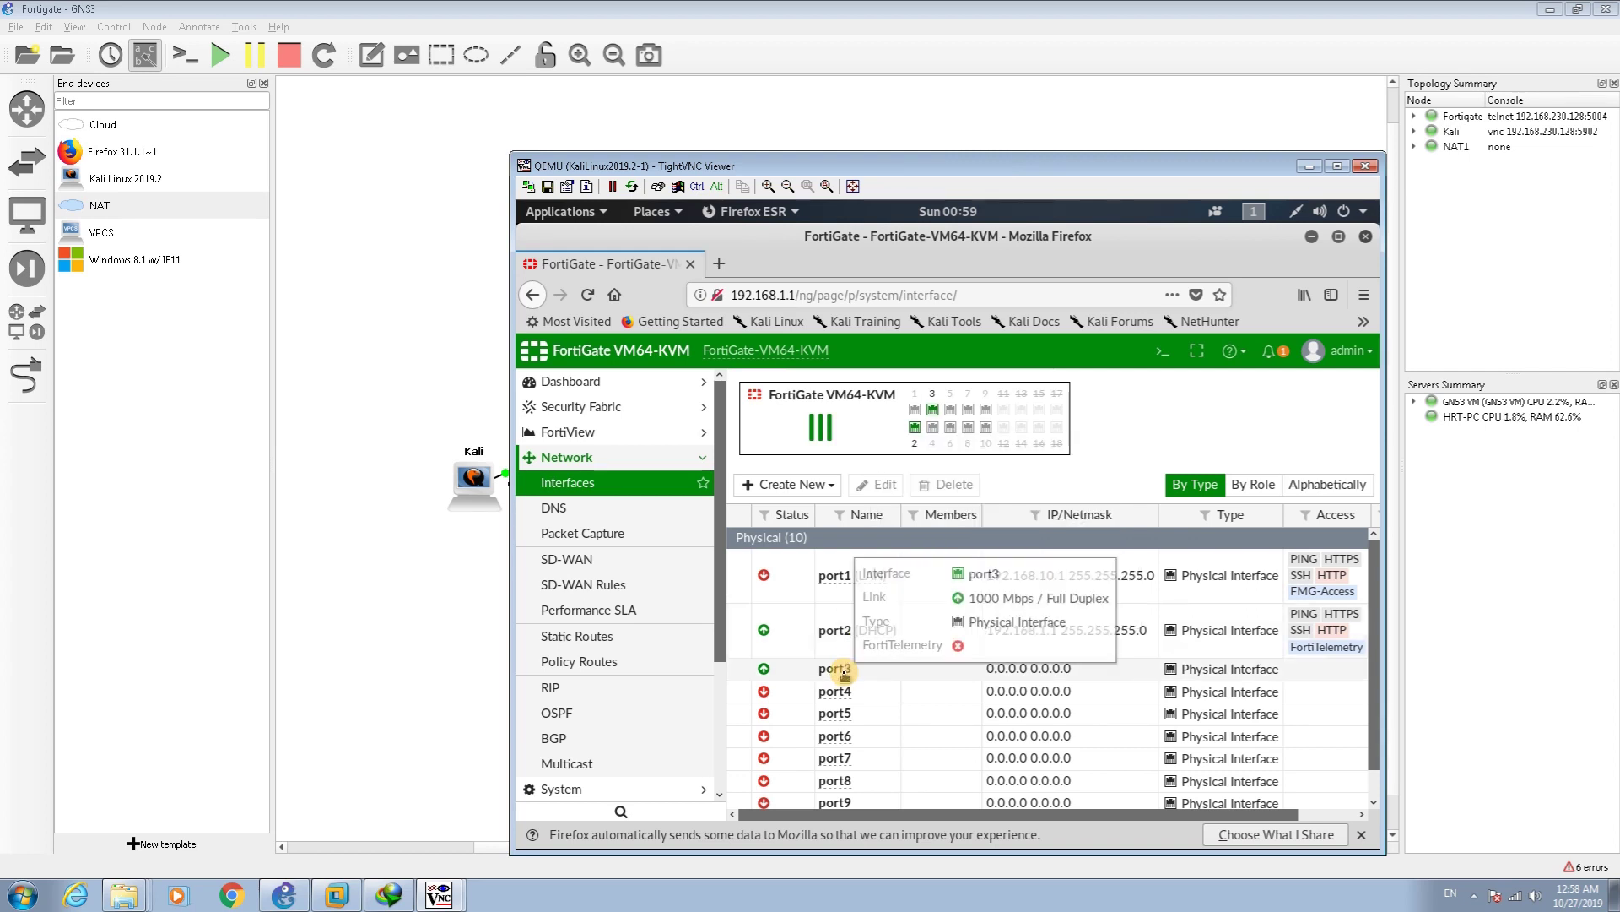
double_click(842, 668)
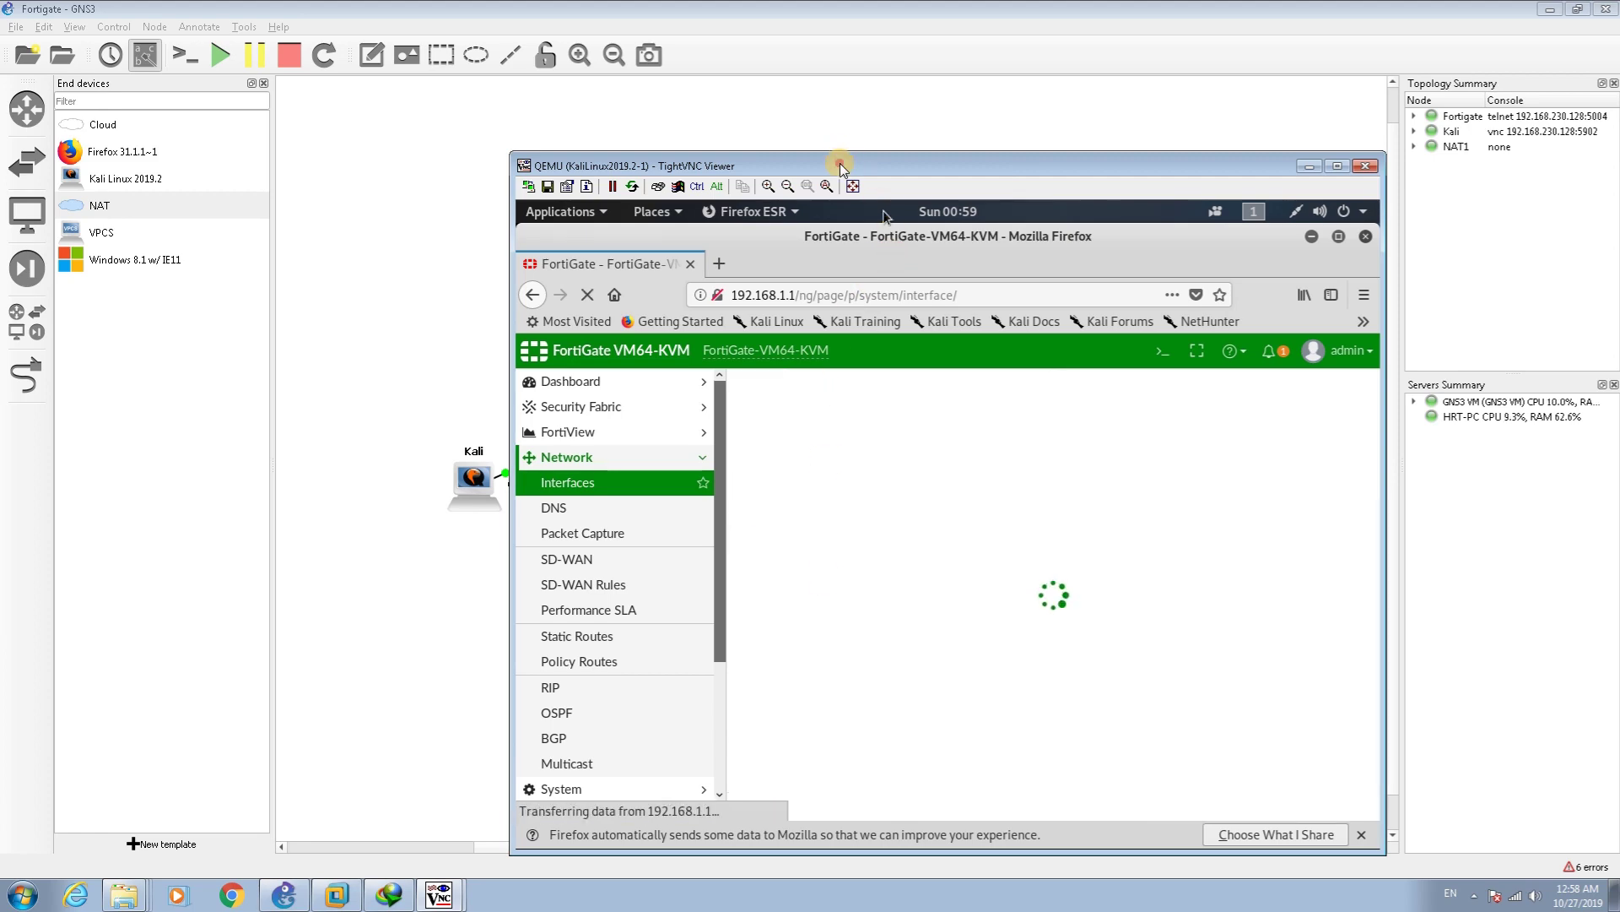
left_click_drag(839, 164, 647, 62)
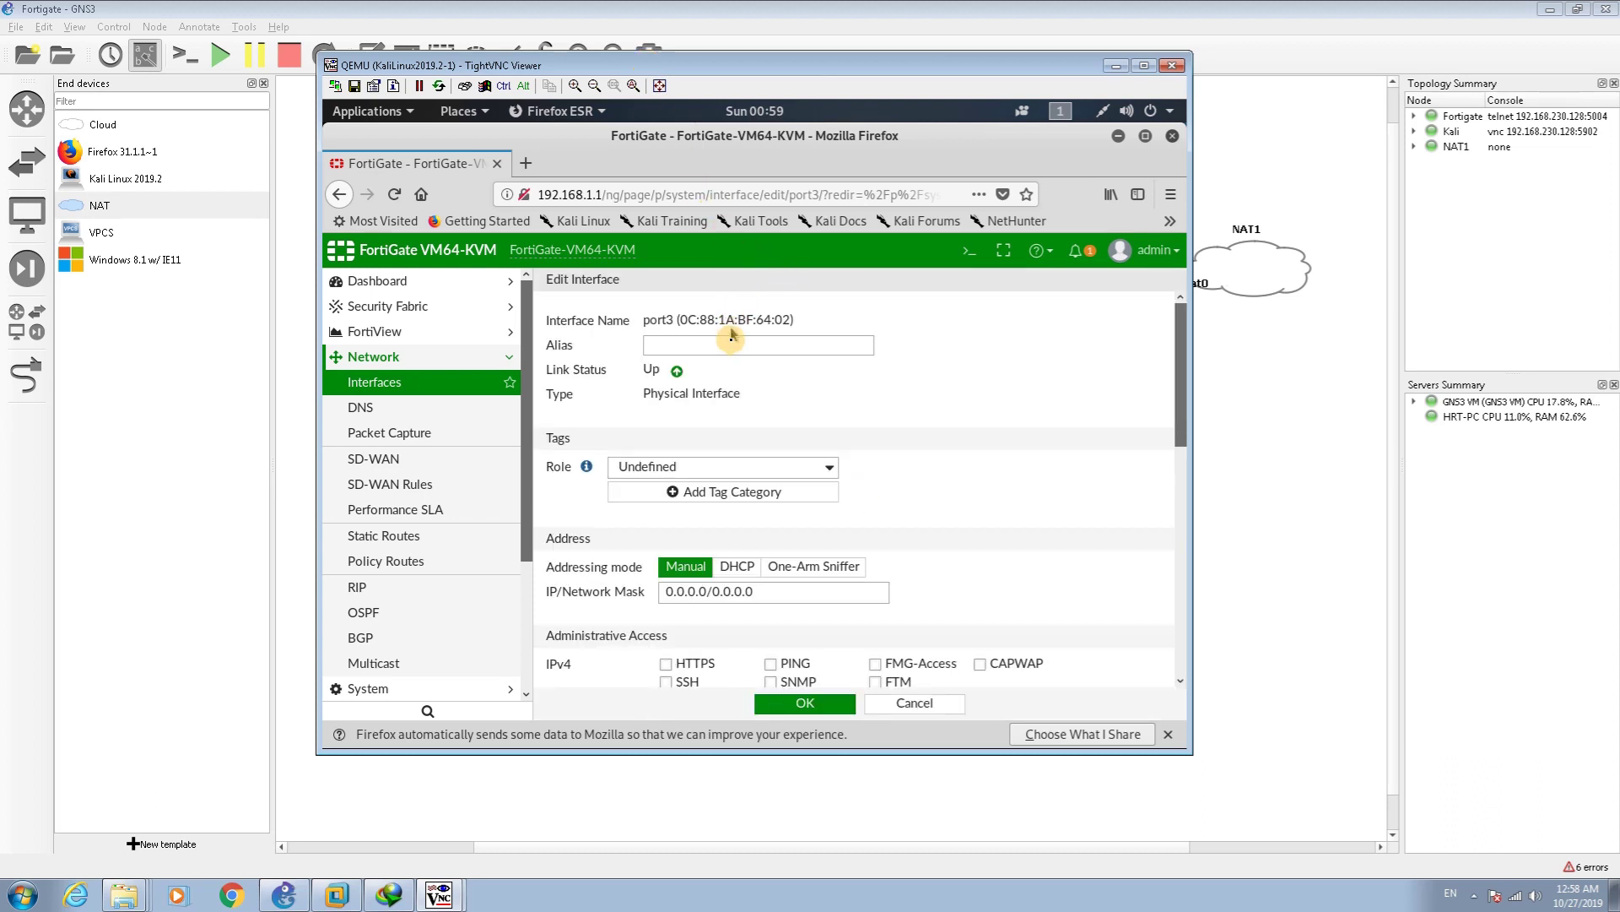
left_click(727, 345)
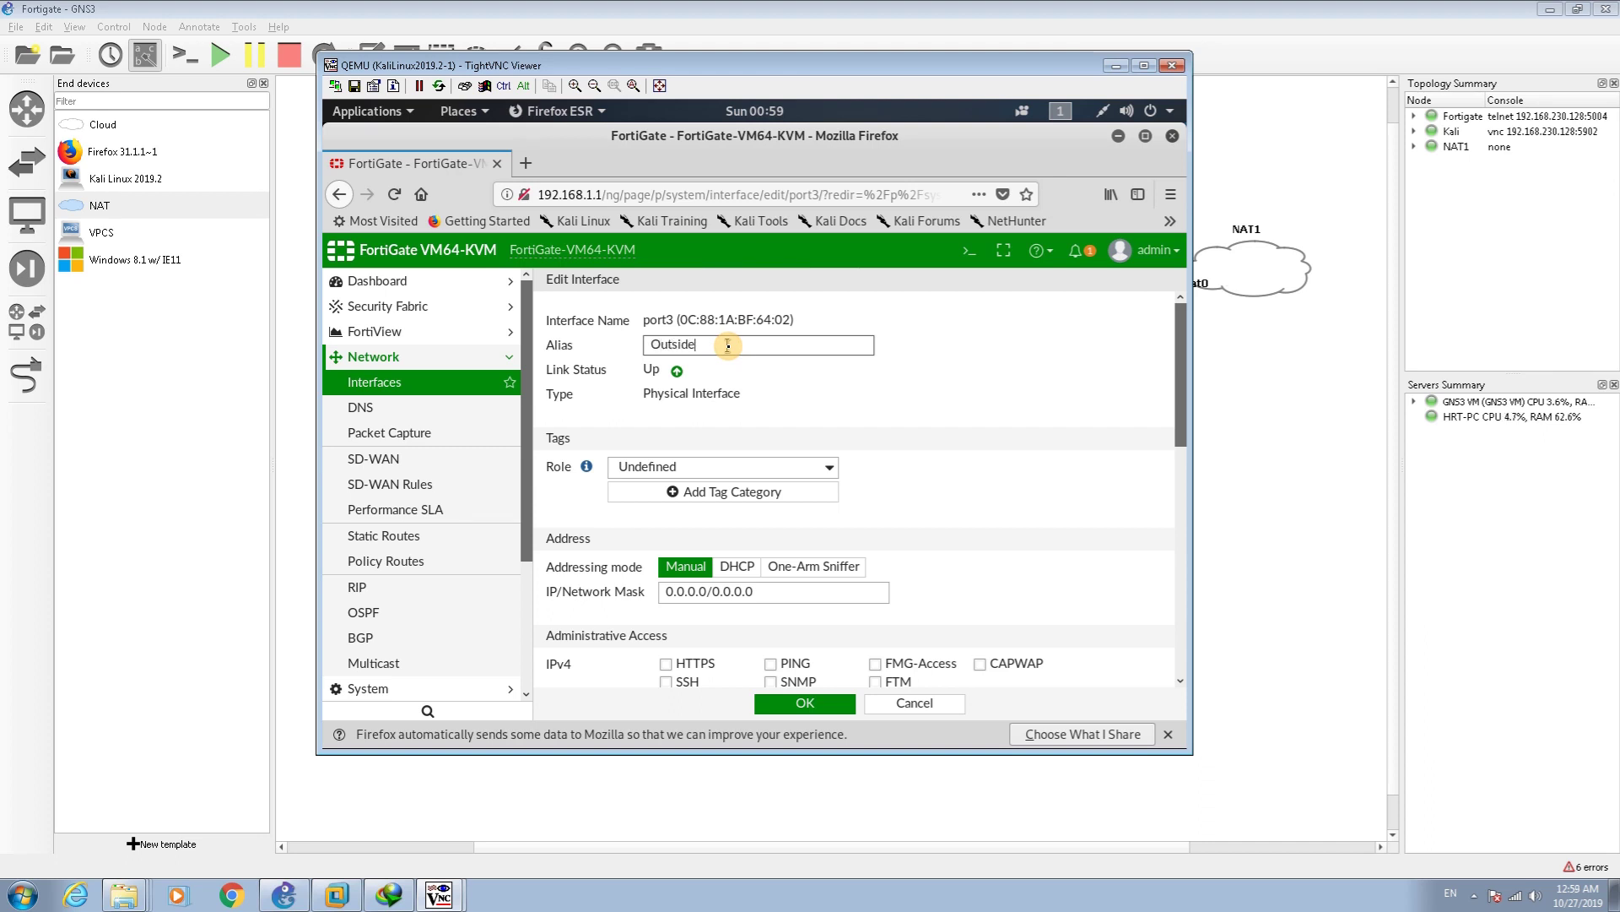
left_click(672, 467)
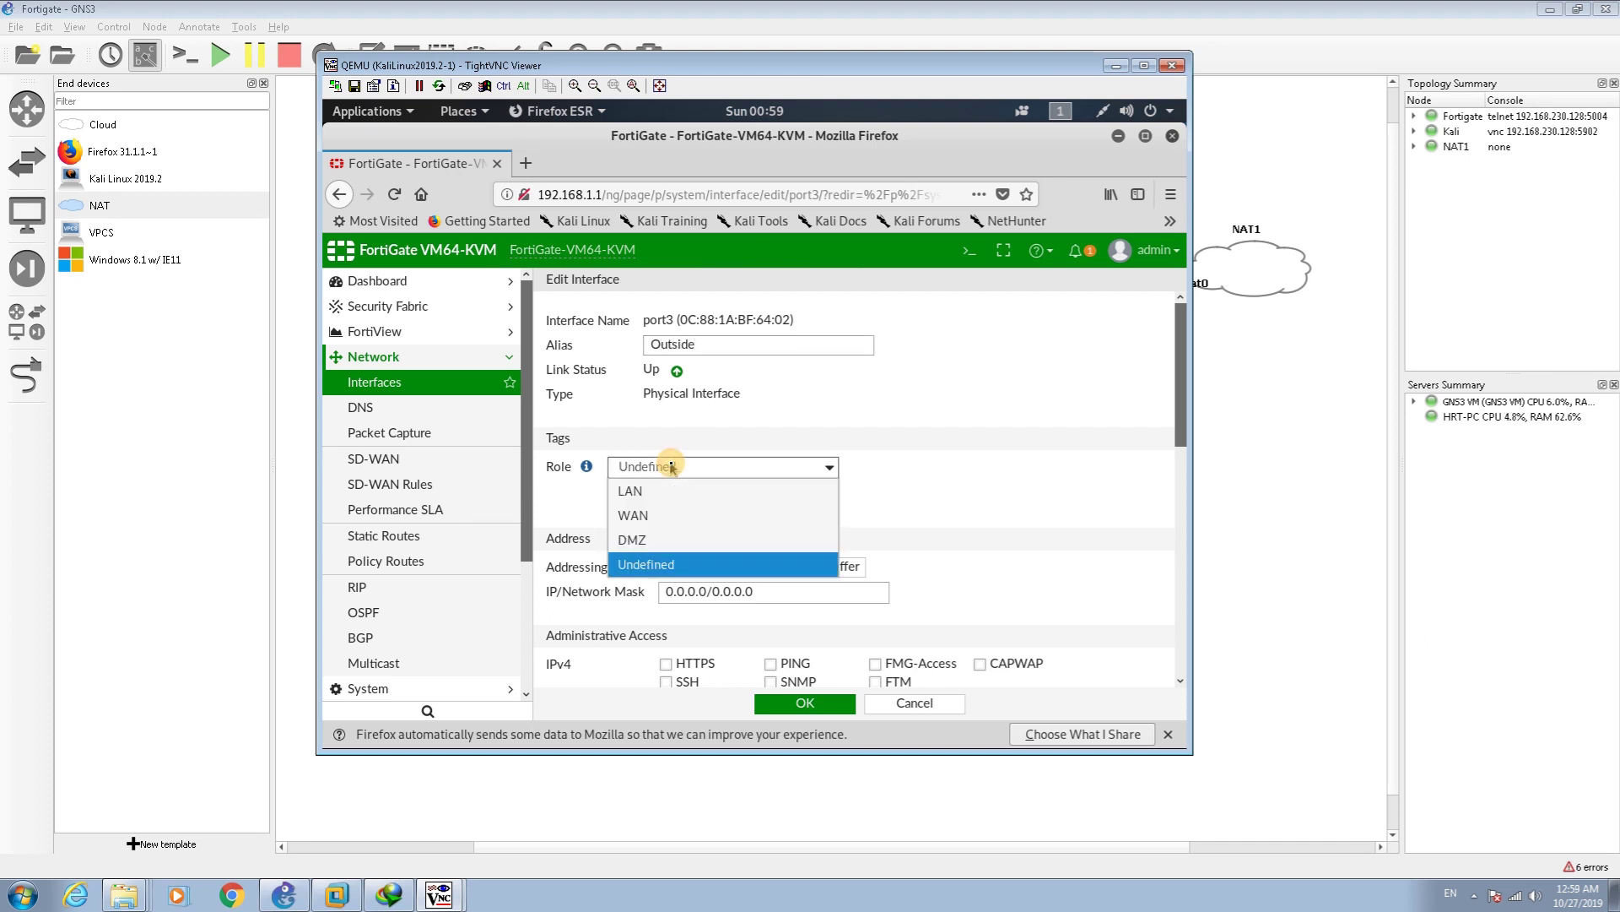
left_click(650, 519)
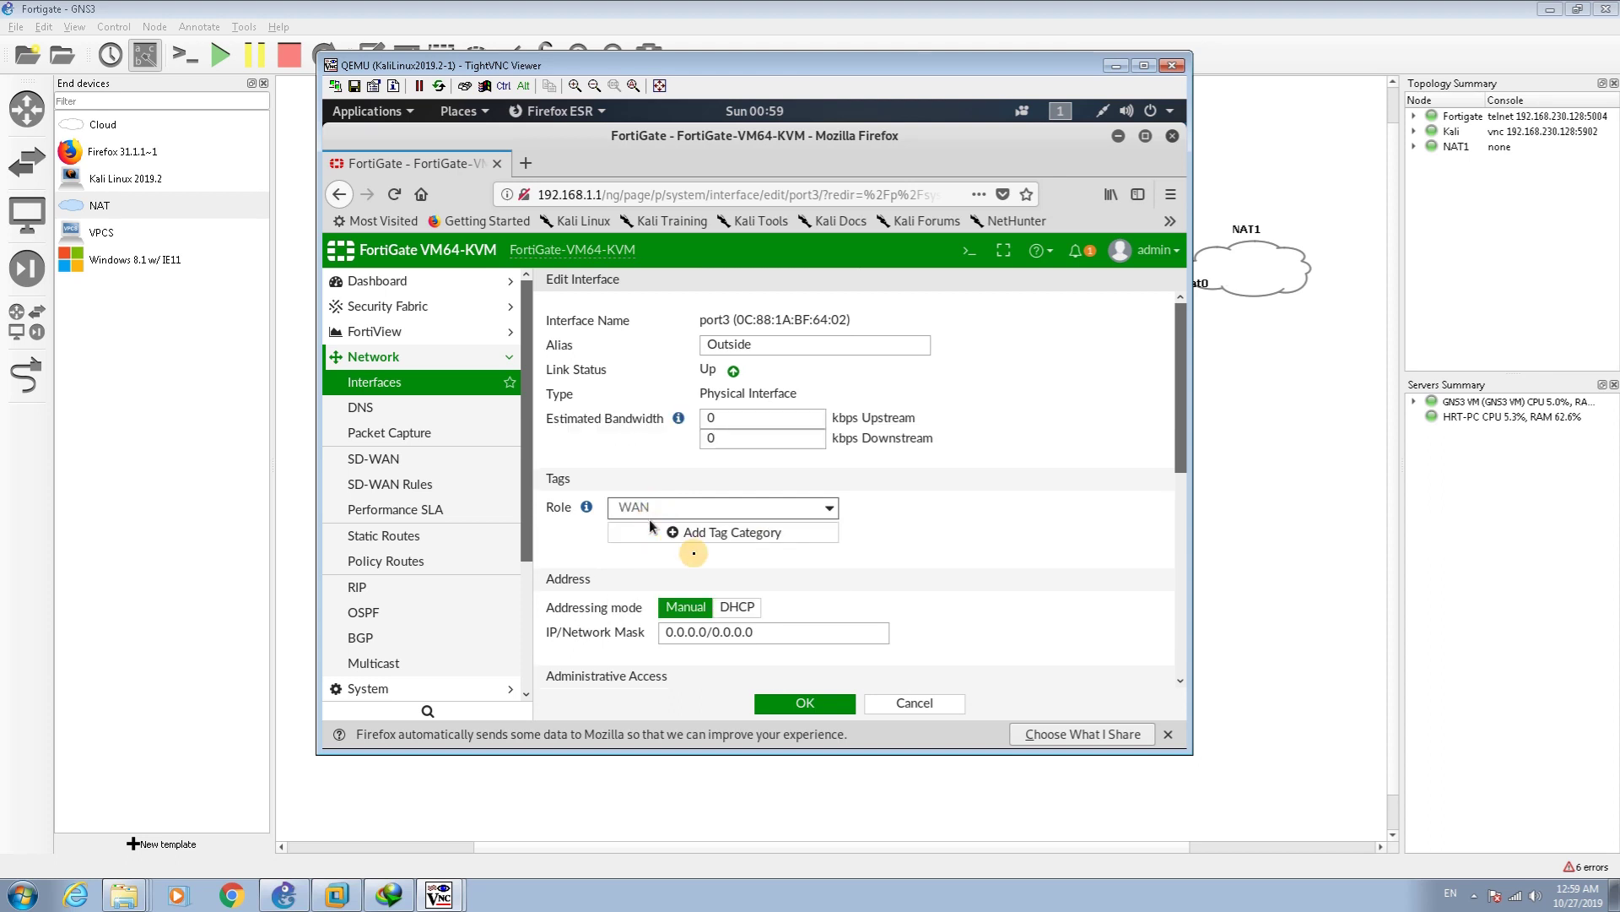
Set port3's addressing mode to DHCP and save the interface settings.
left_click(732, 609)
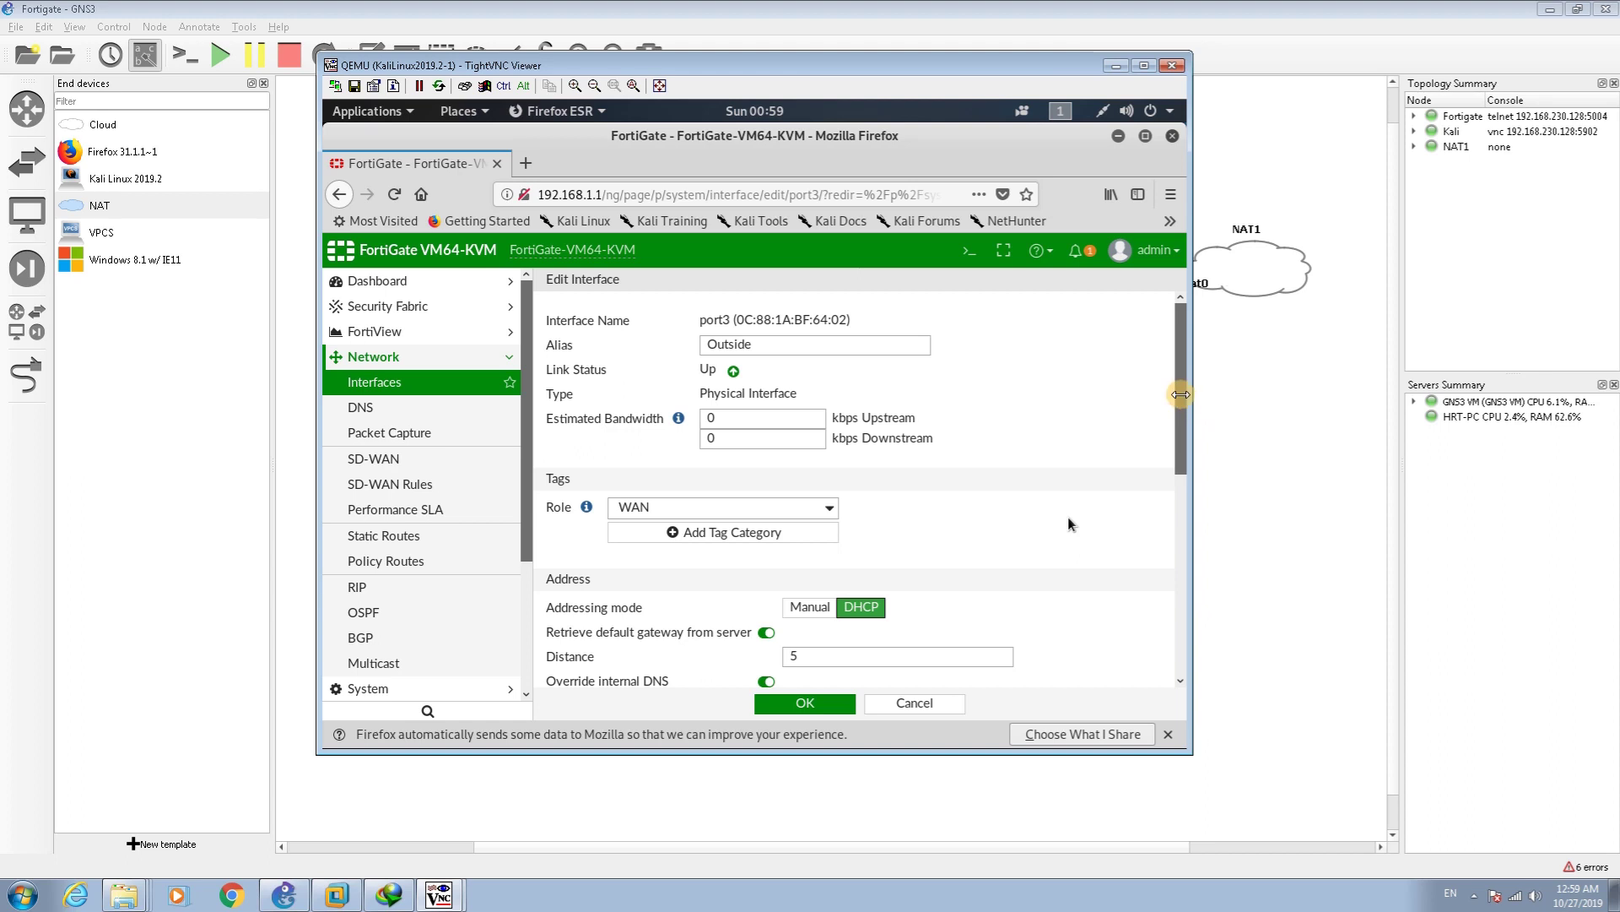
scroll(1182, 405, "down", 1)
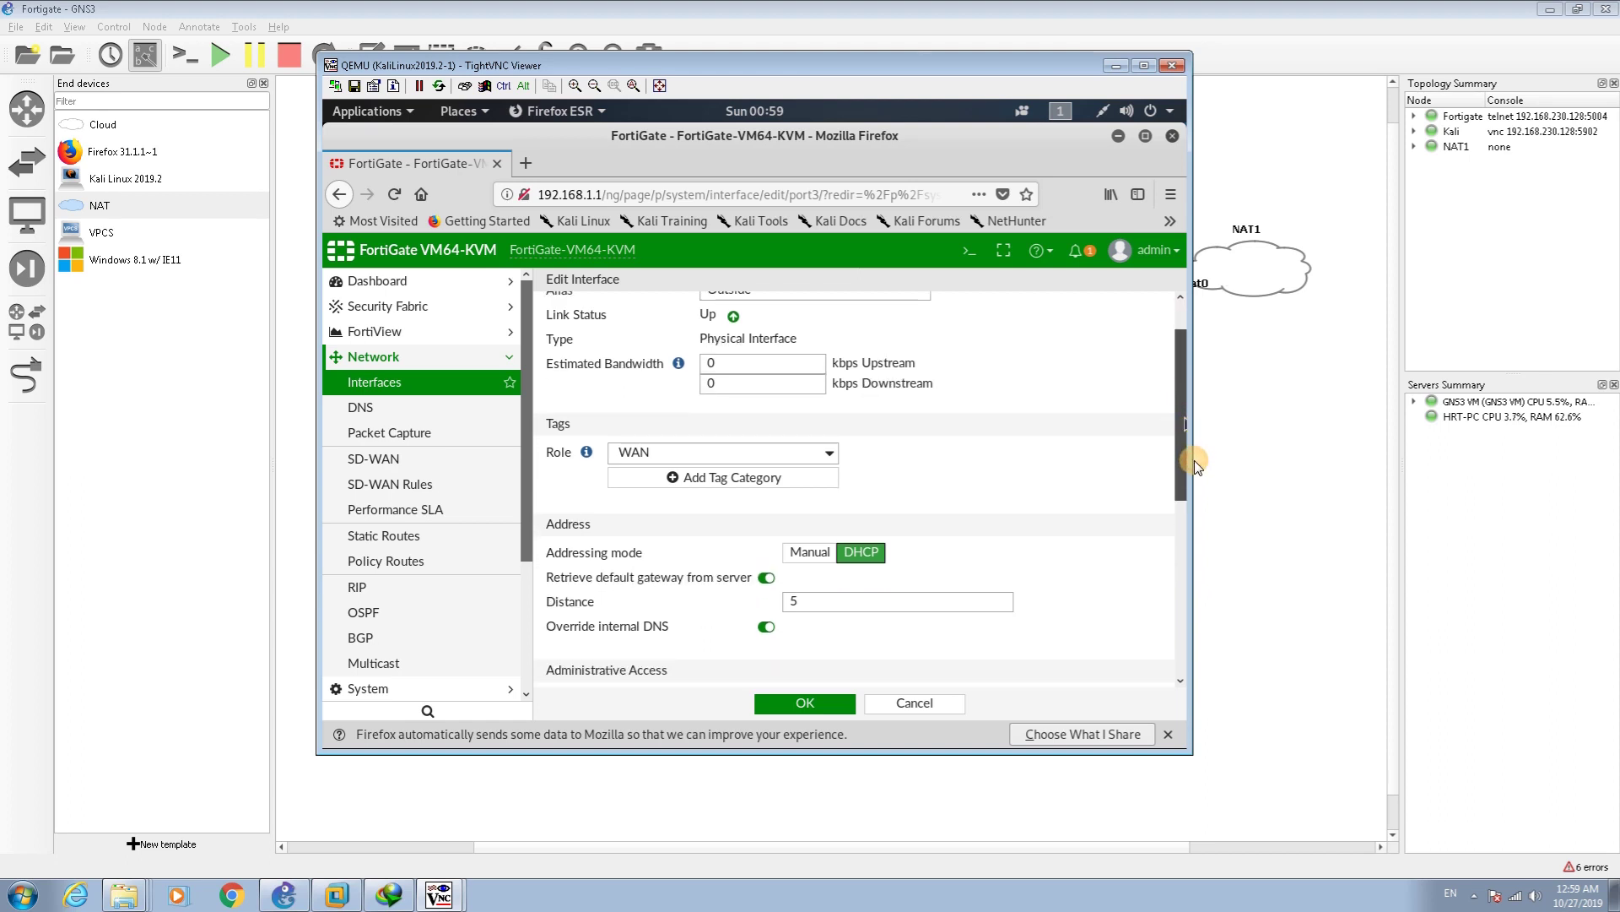
scroll(1182, 449, "down", 1)
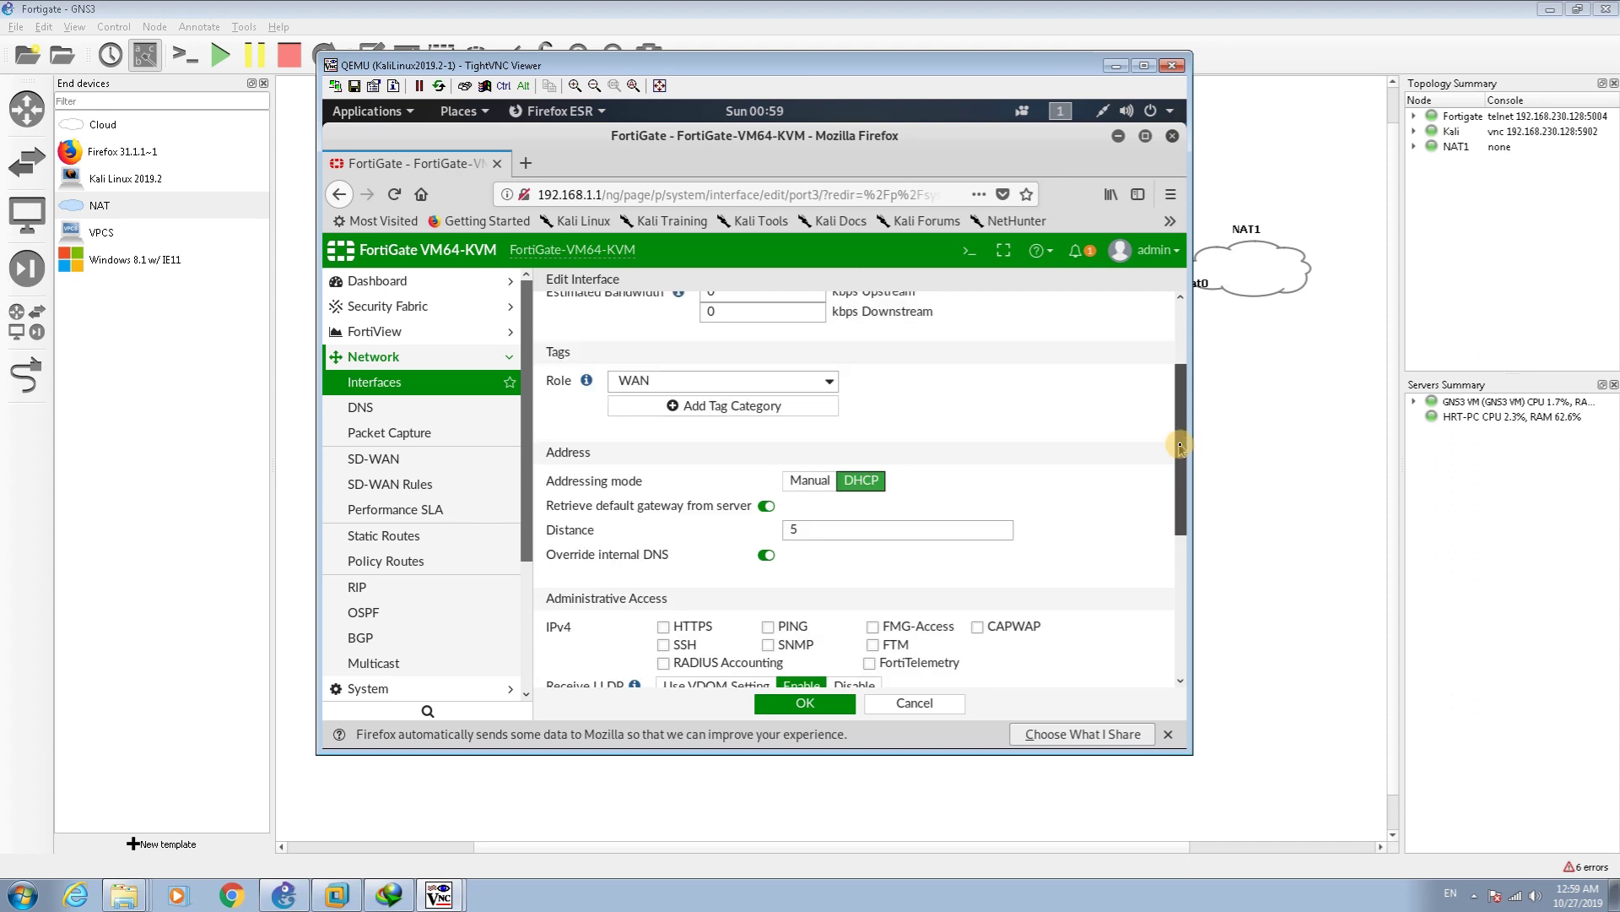
scroll(1180, 445, "down", 1)
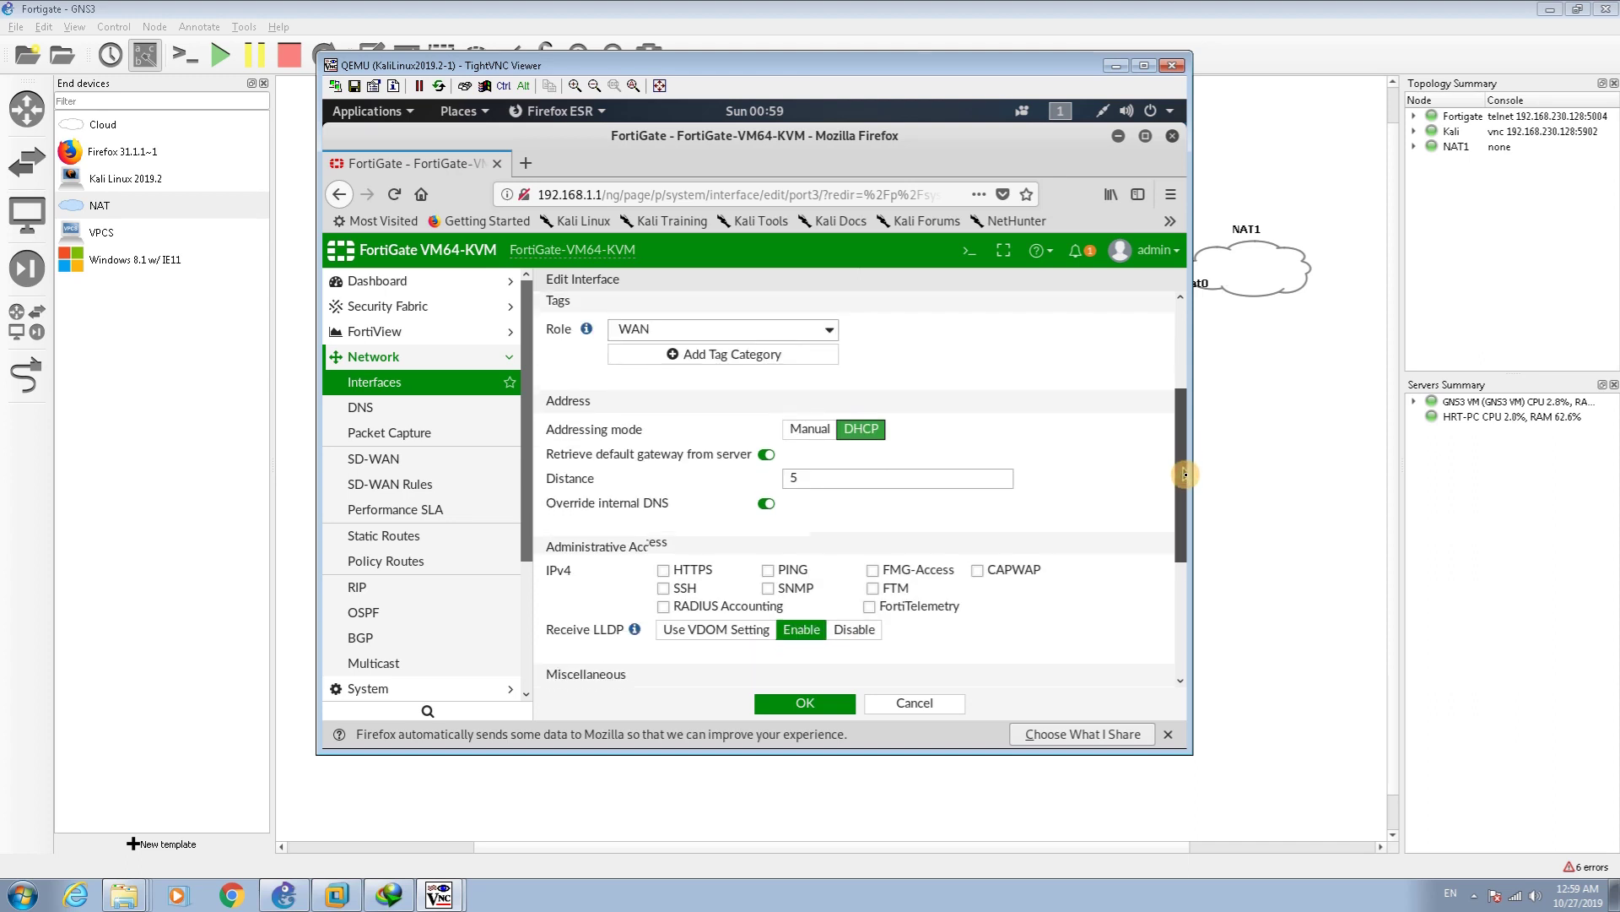
scroll(1197, 626, "down", 1)
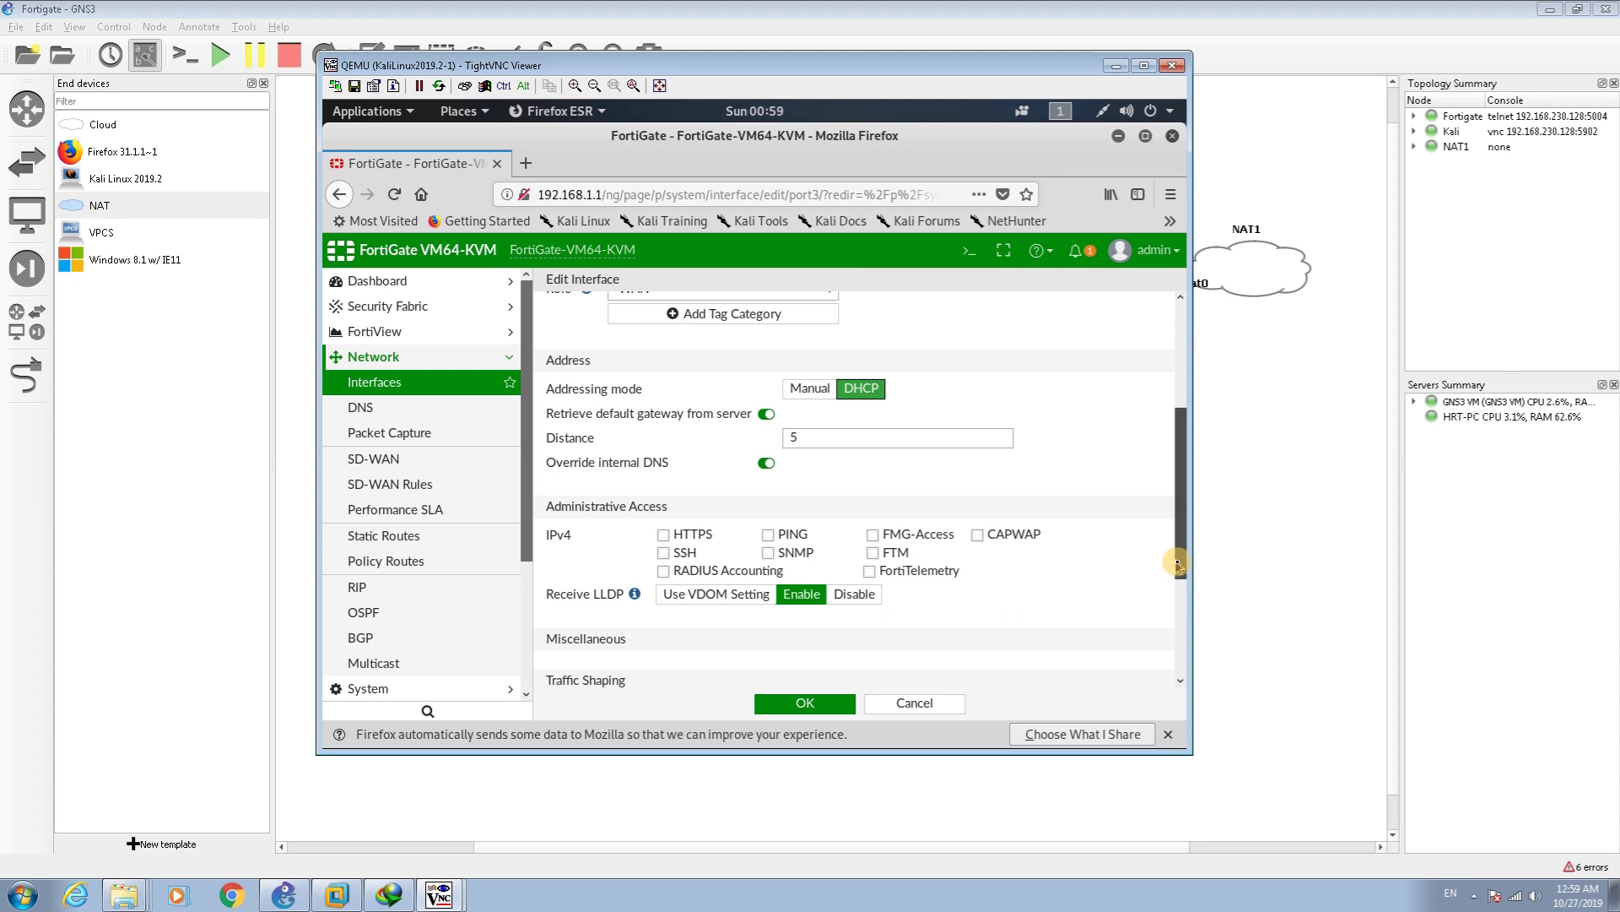
left_click_drag(1180, 564, 1179, 667)
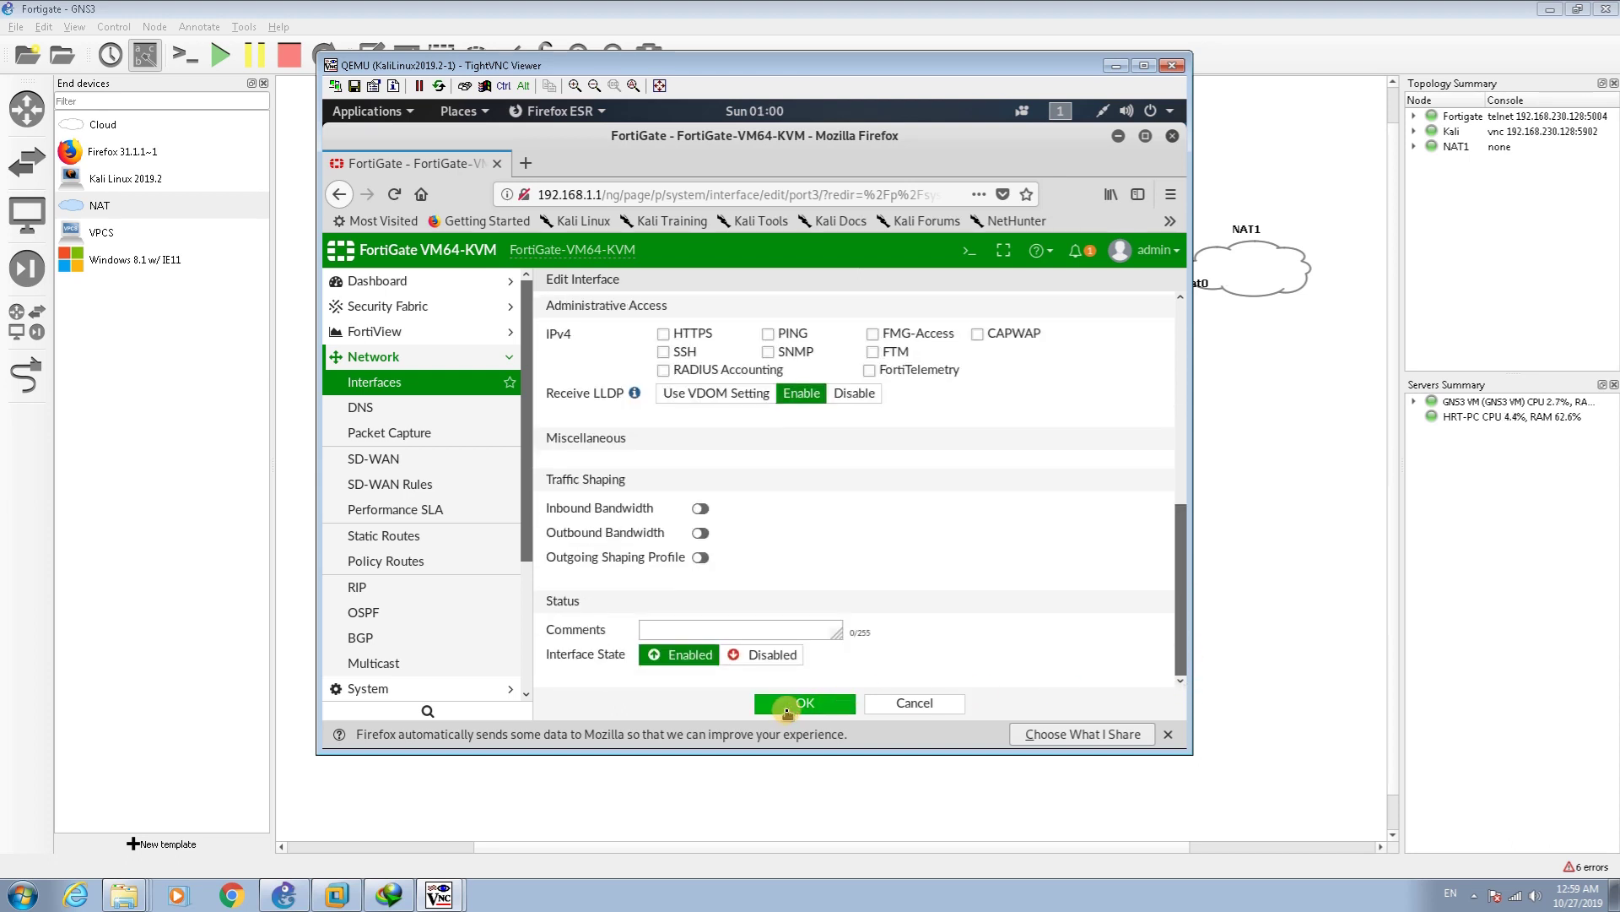
left_click(787, 712)
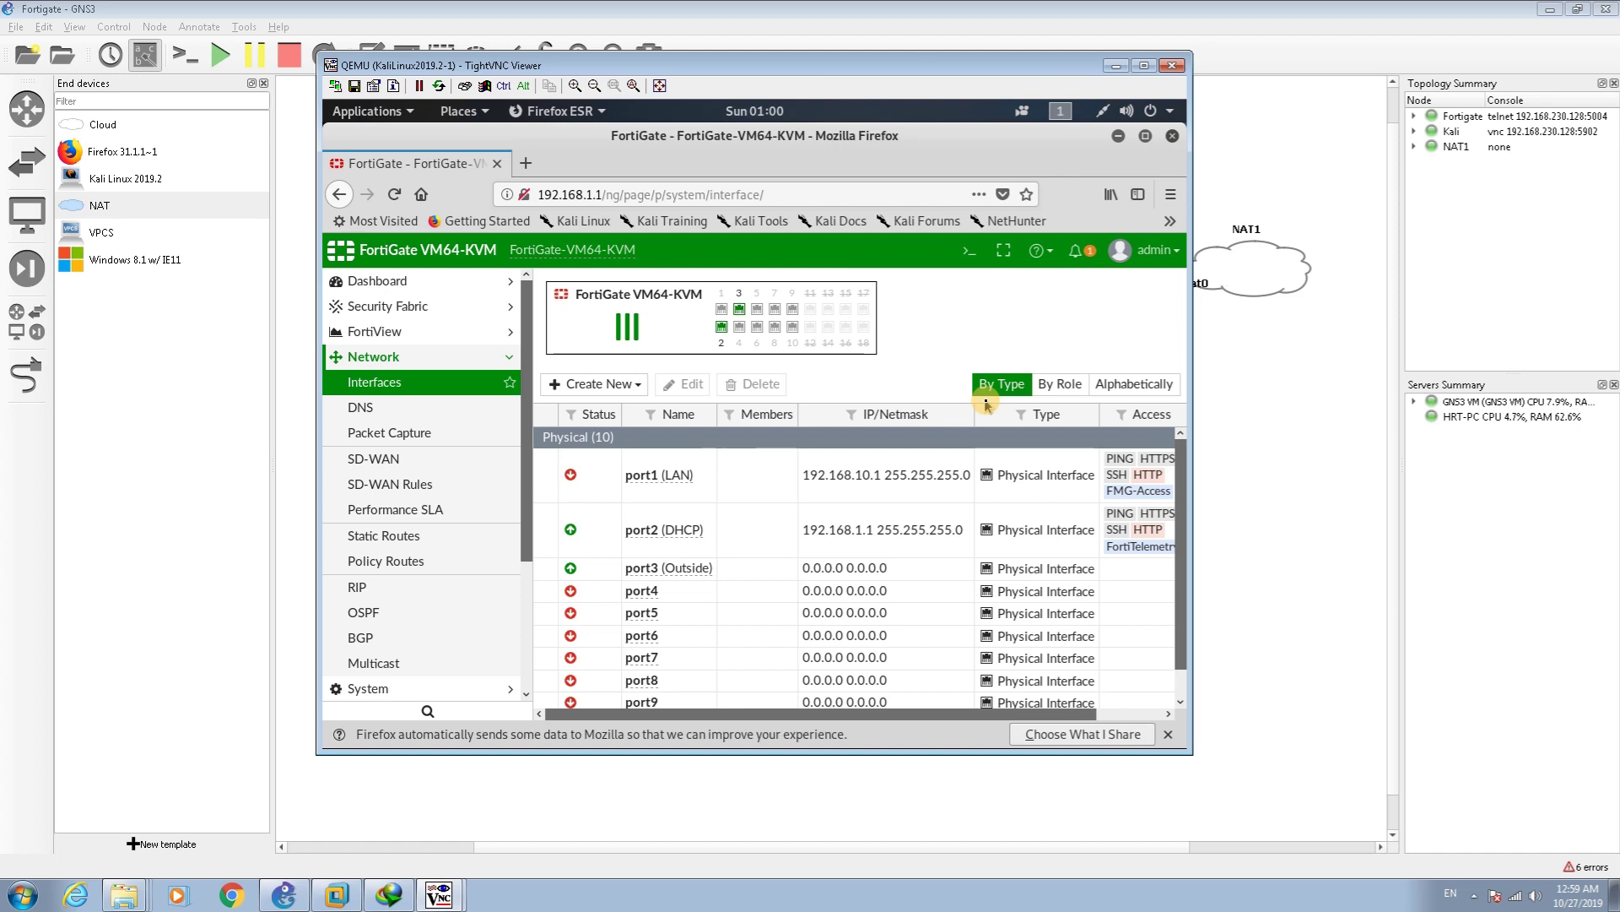
Reload the interface list to check port3's assigned IP address, and view the static routes.
left_click(391, 195)
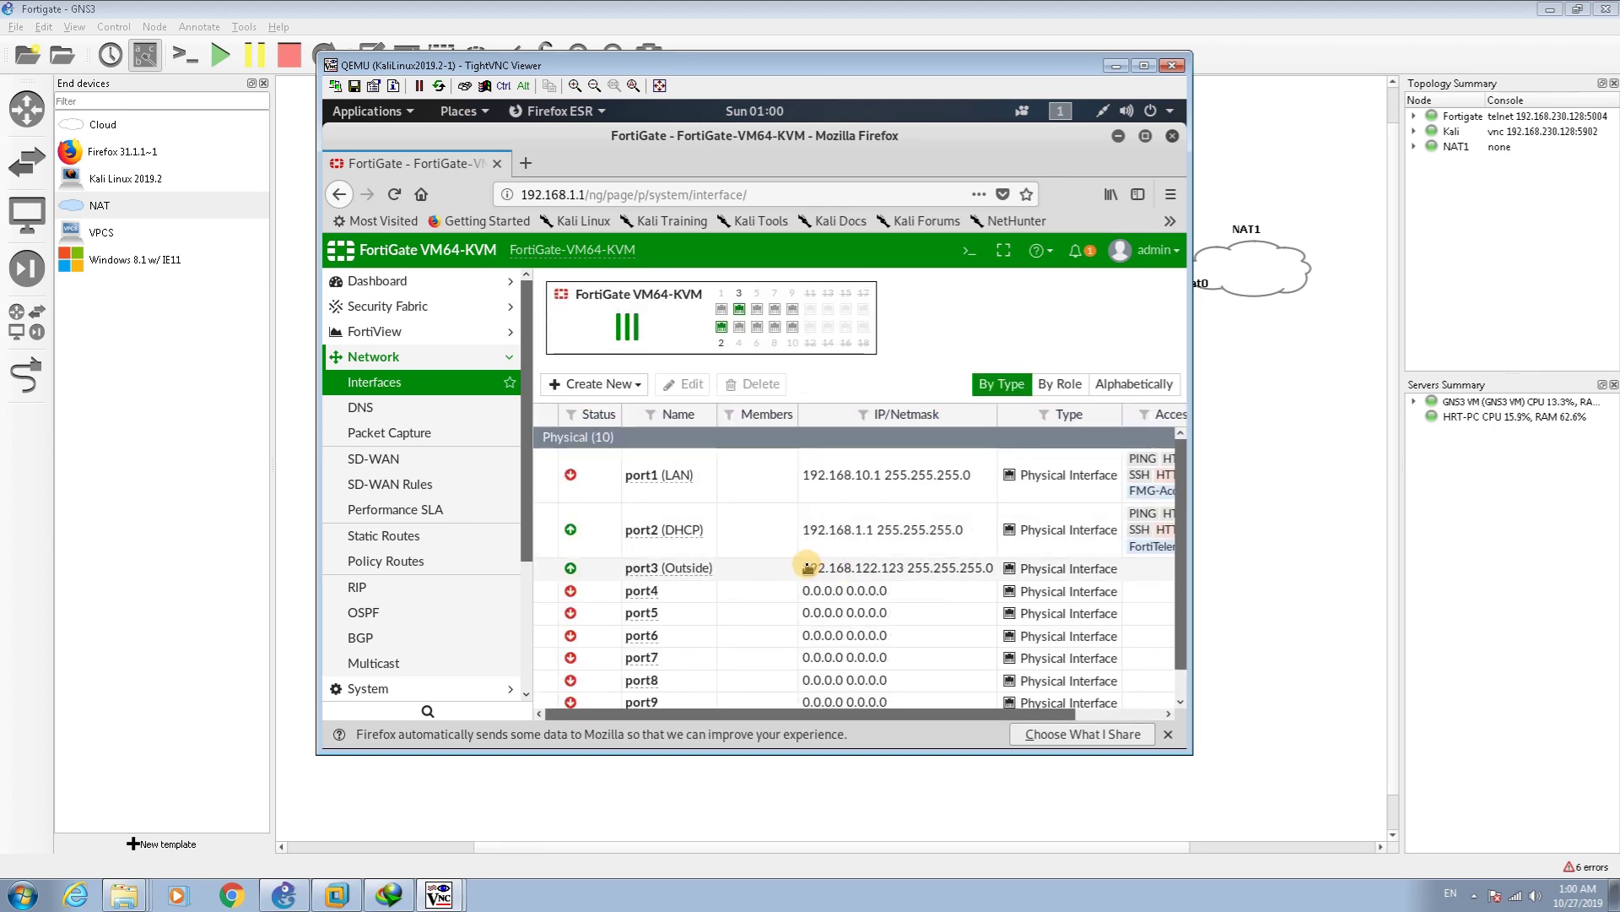
left_click(807, 567)
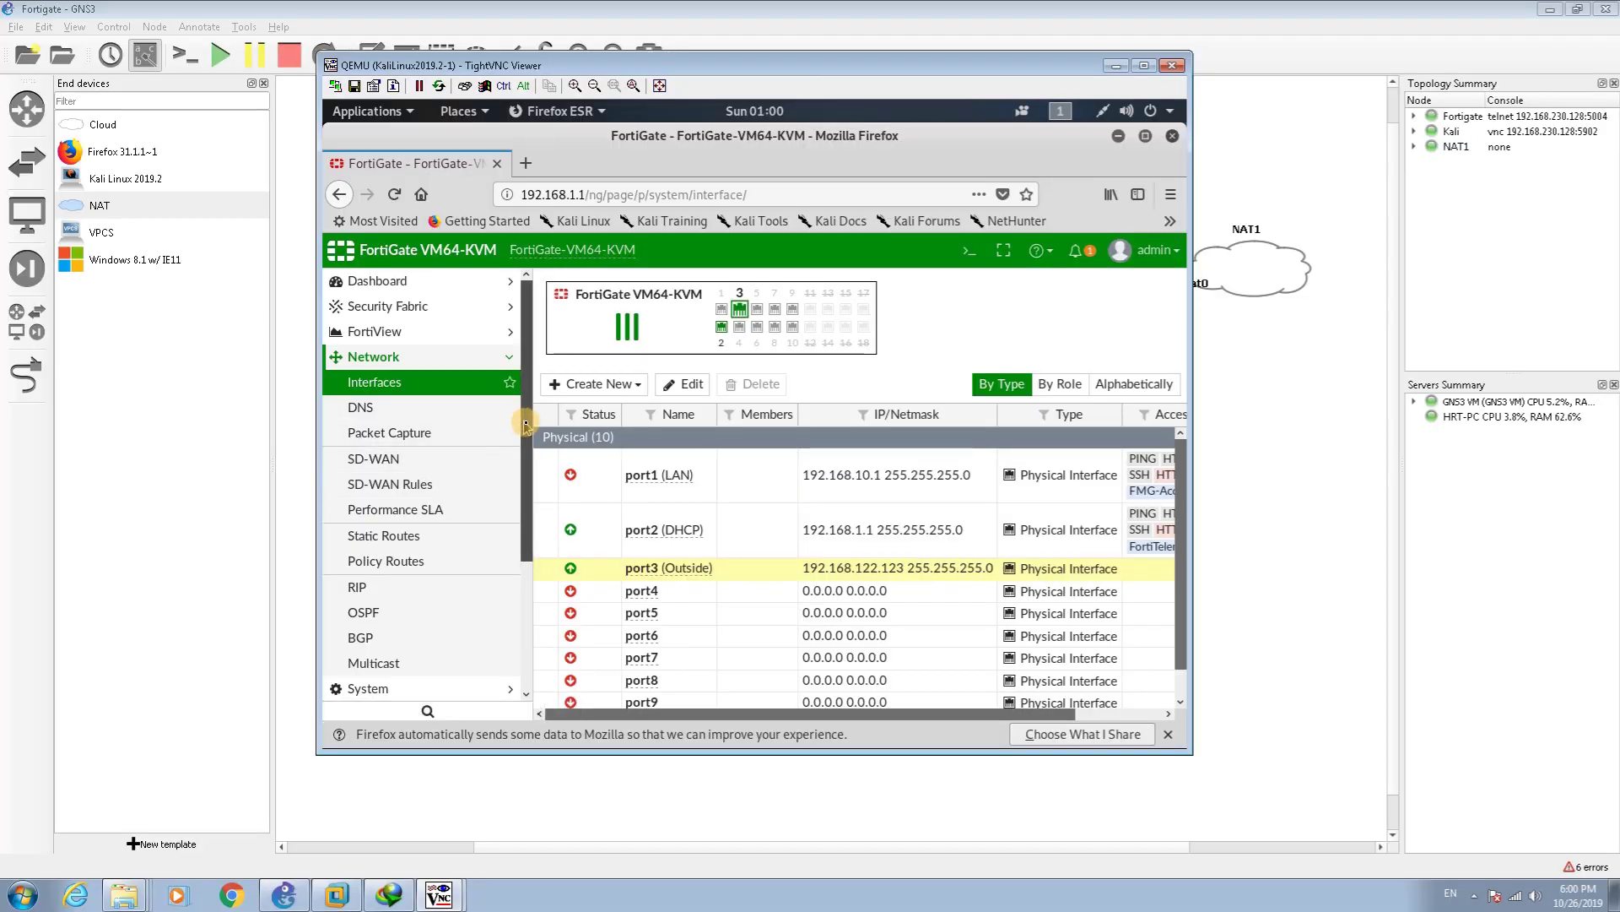
left_click_drag(522, 426, 529, 454)
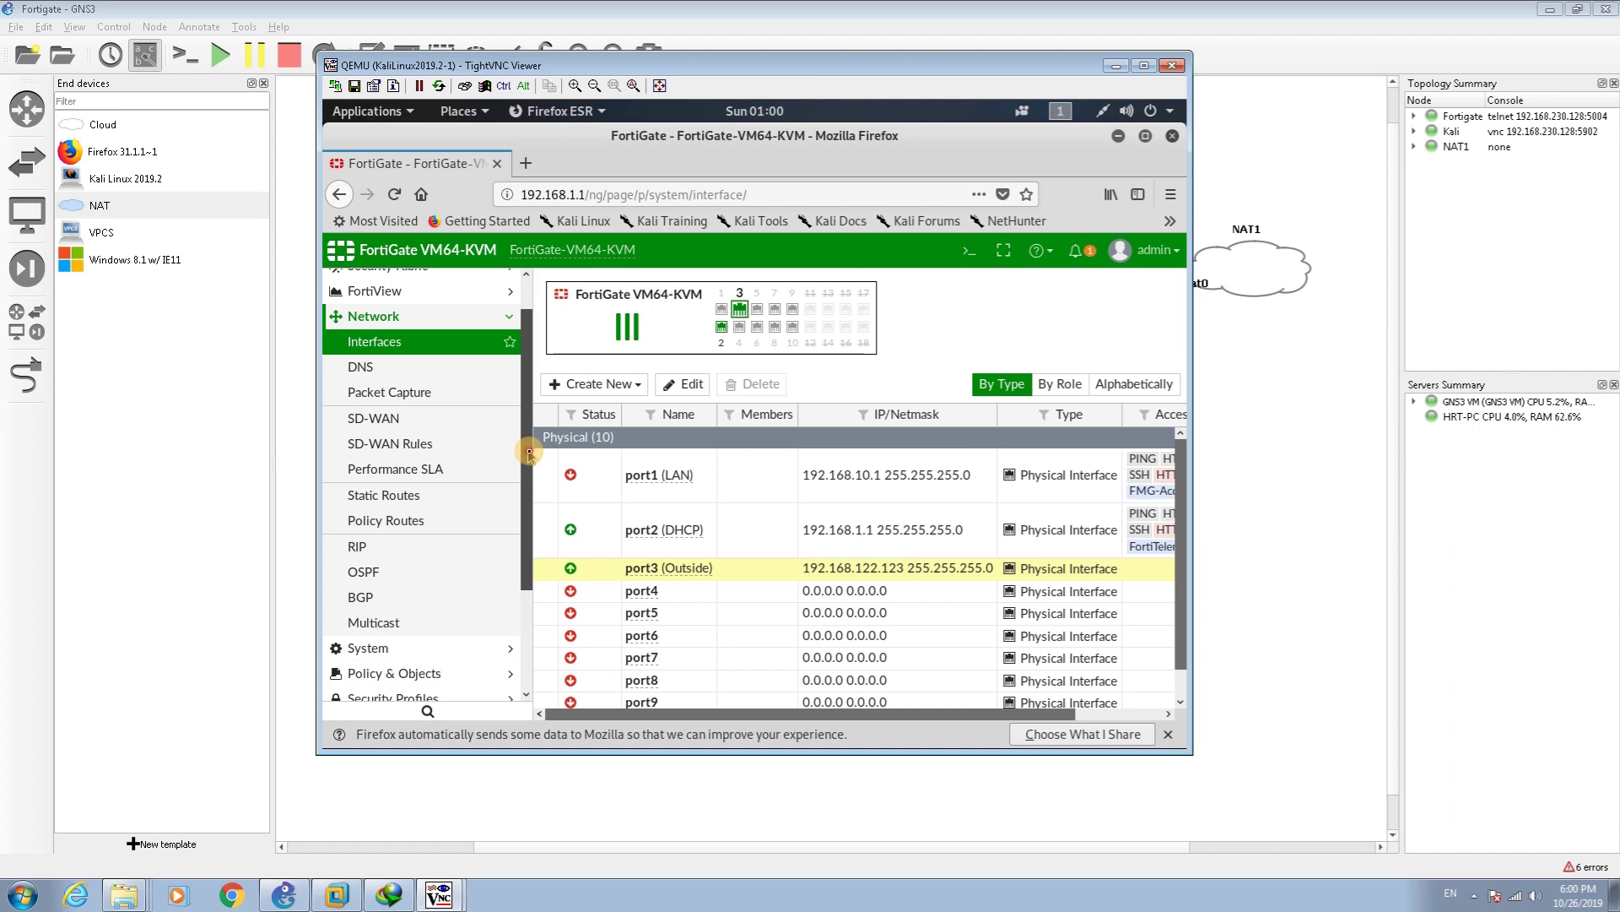
left_click(428, 490)
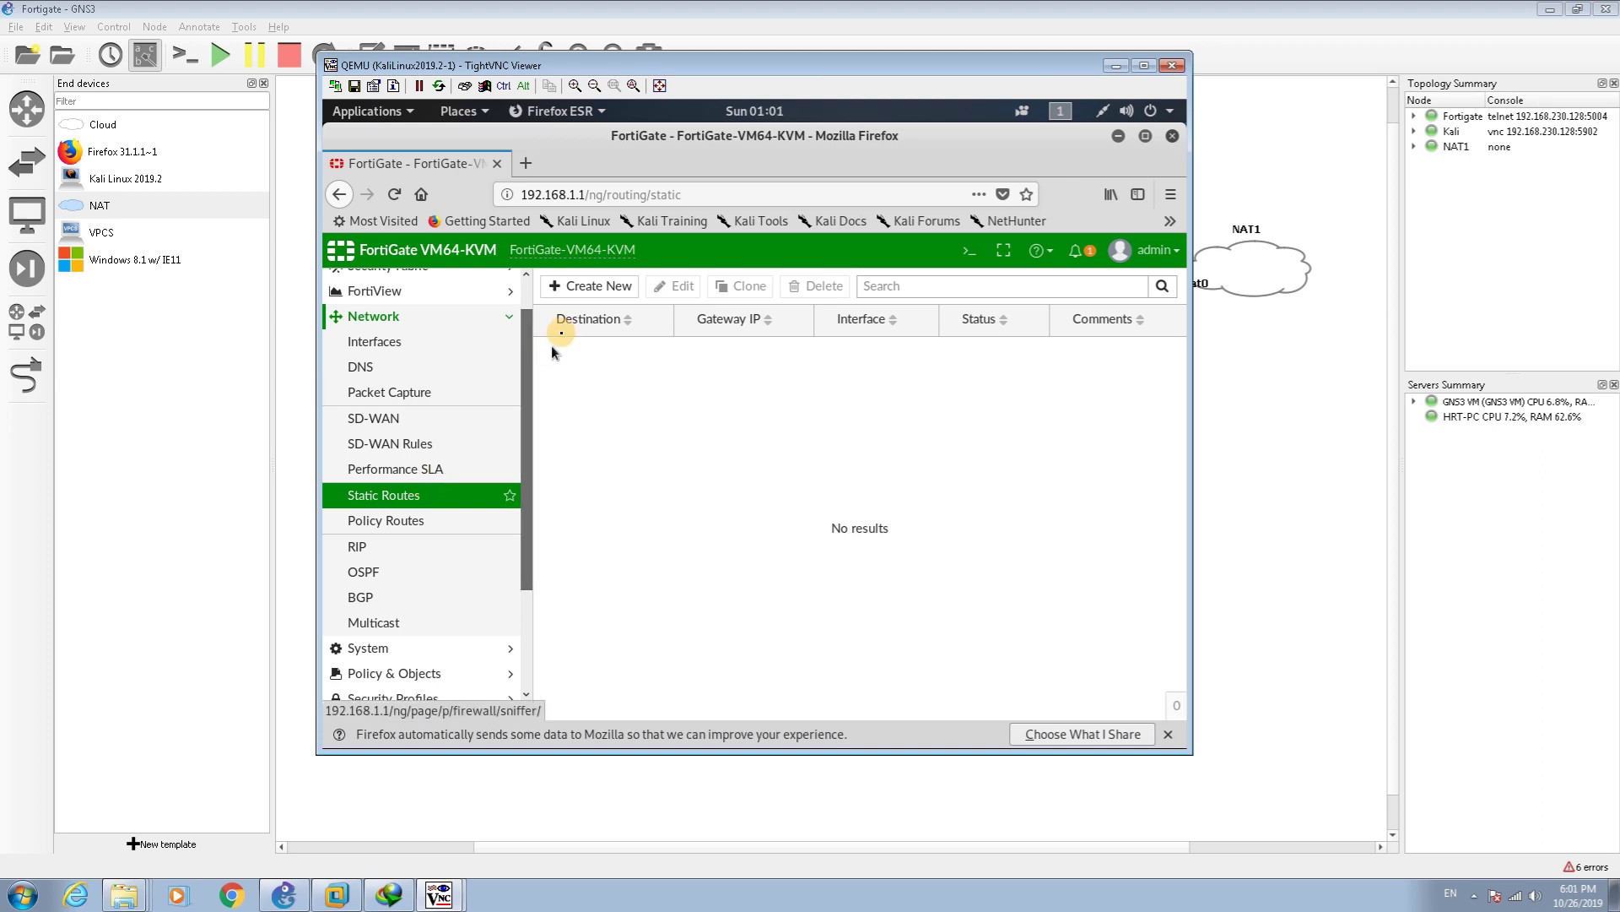
Create a static route for 0.0.0.0/0.0.0.0 through Outside (port3) with a dynamic gateway, and expand the IPv4 route list.
left_click(590, 287)
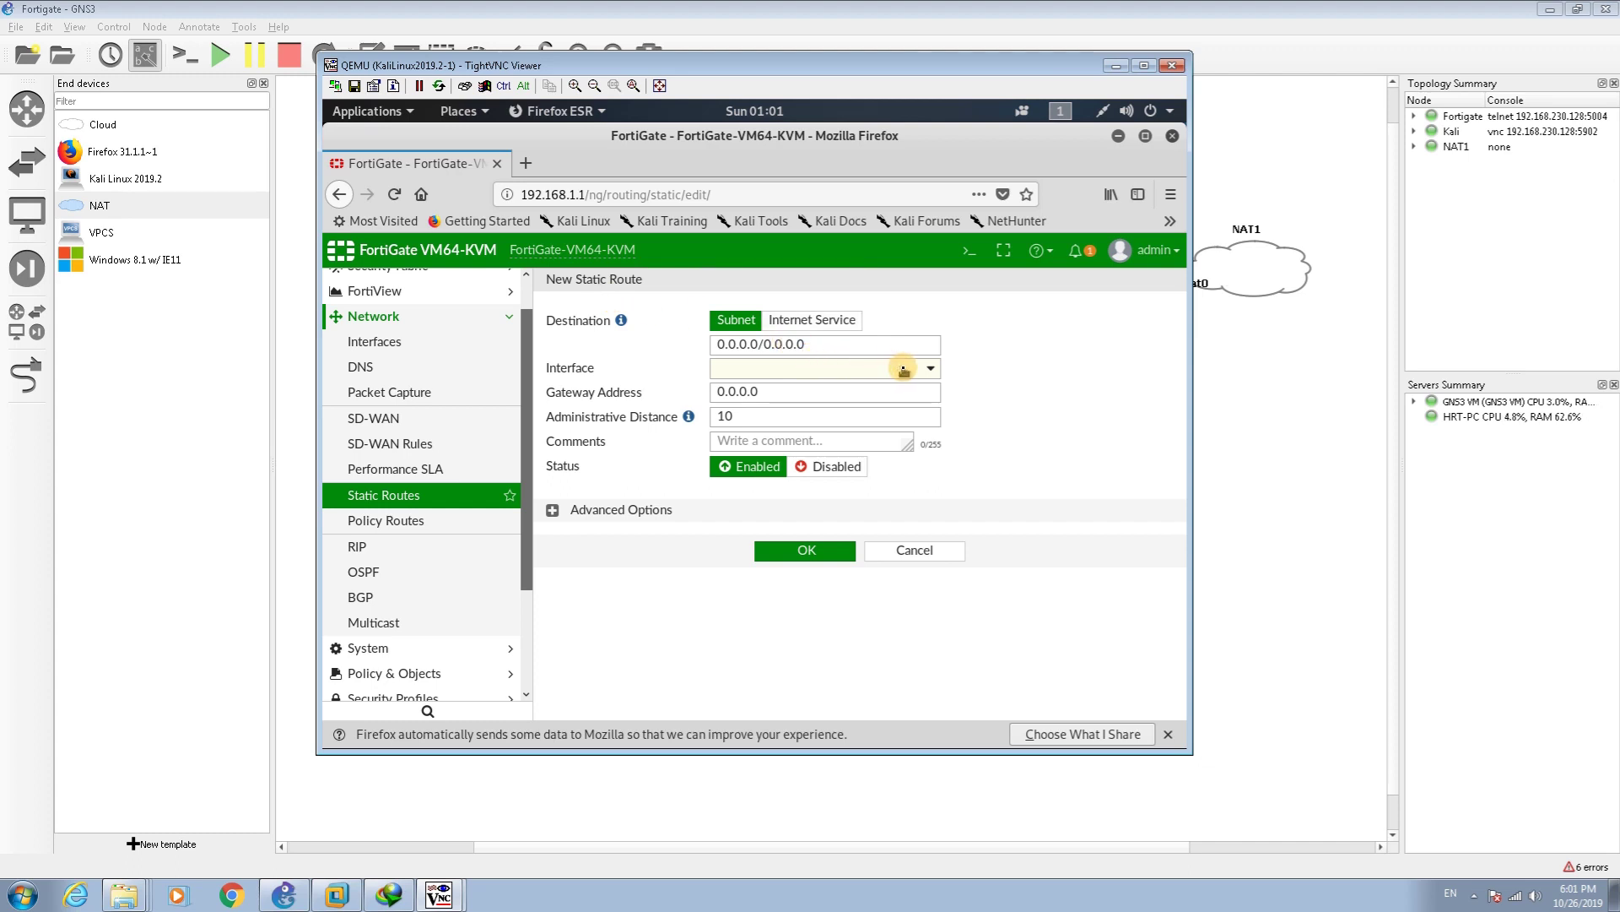
left_click(904, 369)
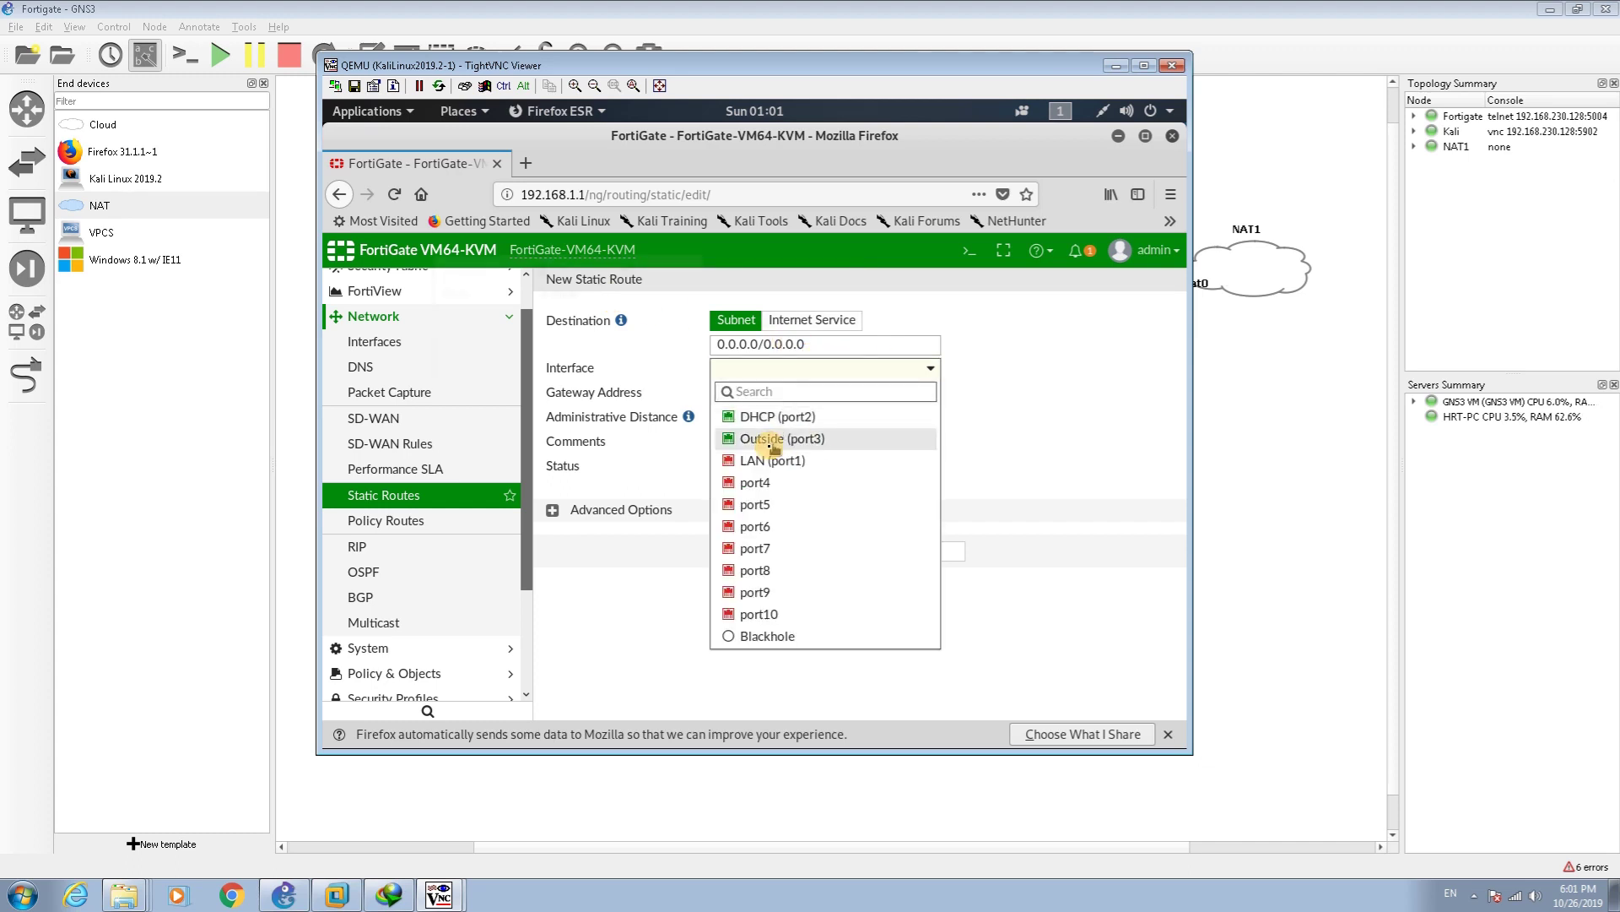
mouse_move(769, 447)
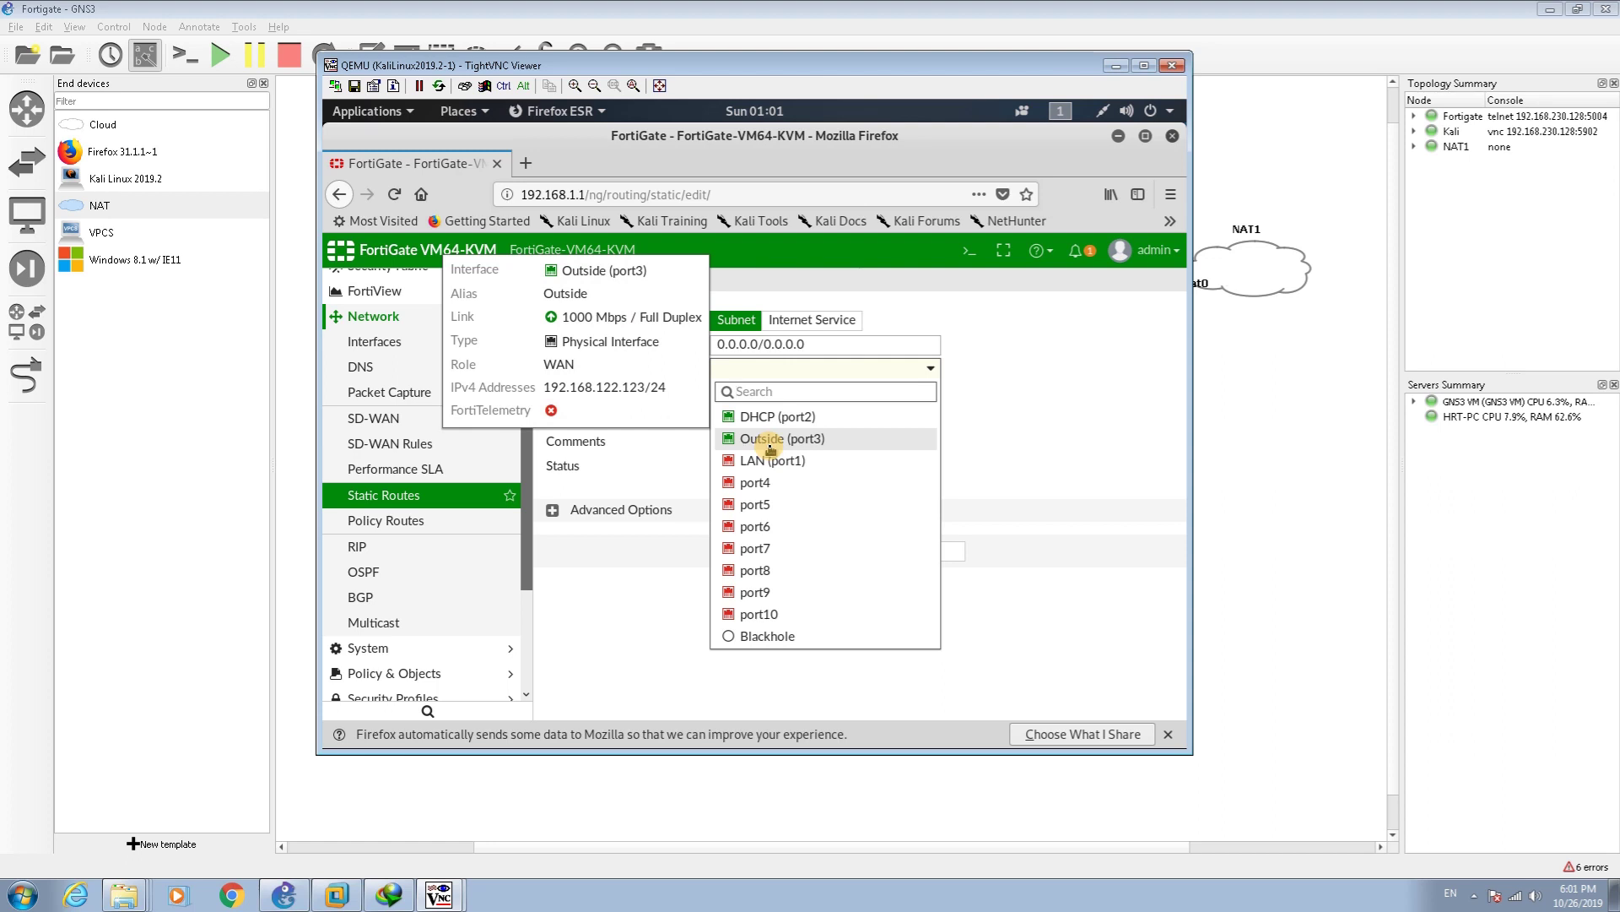
left_click(770, 440)
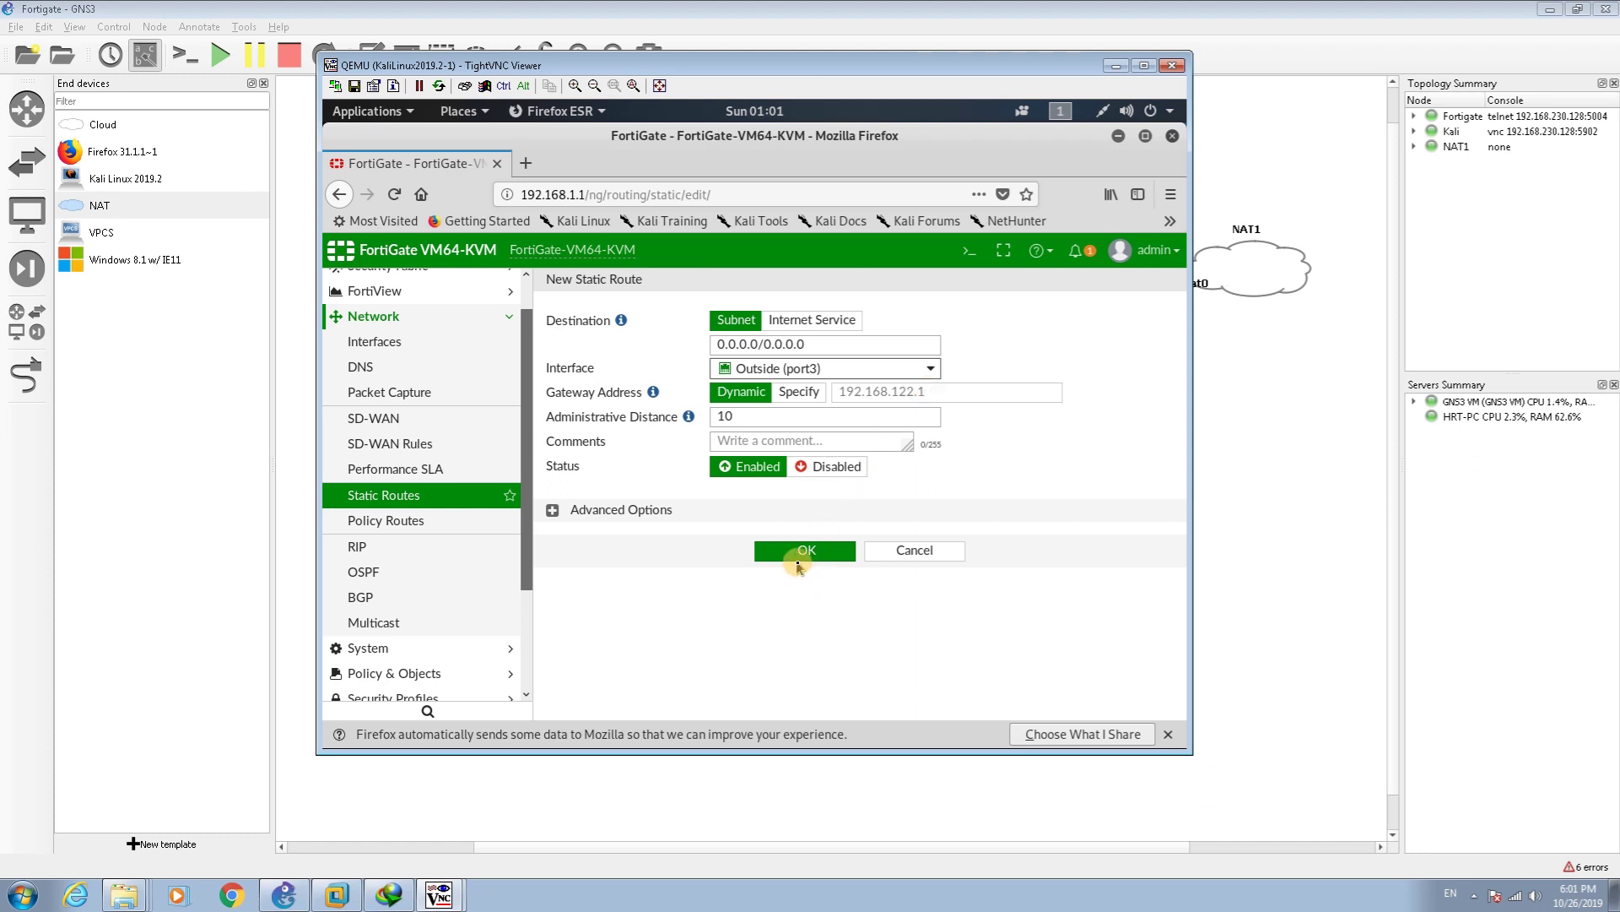
left_click(798, 562)
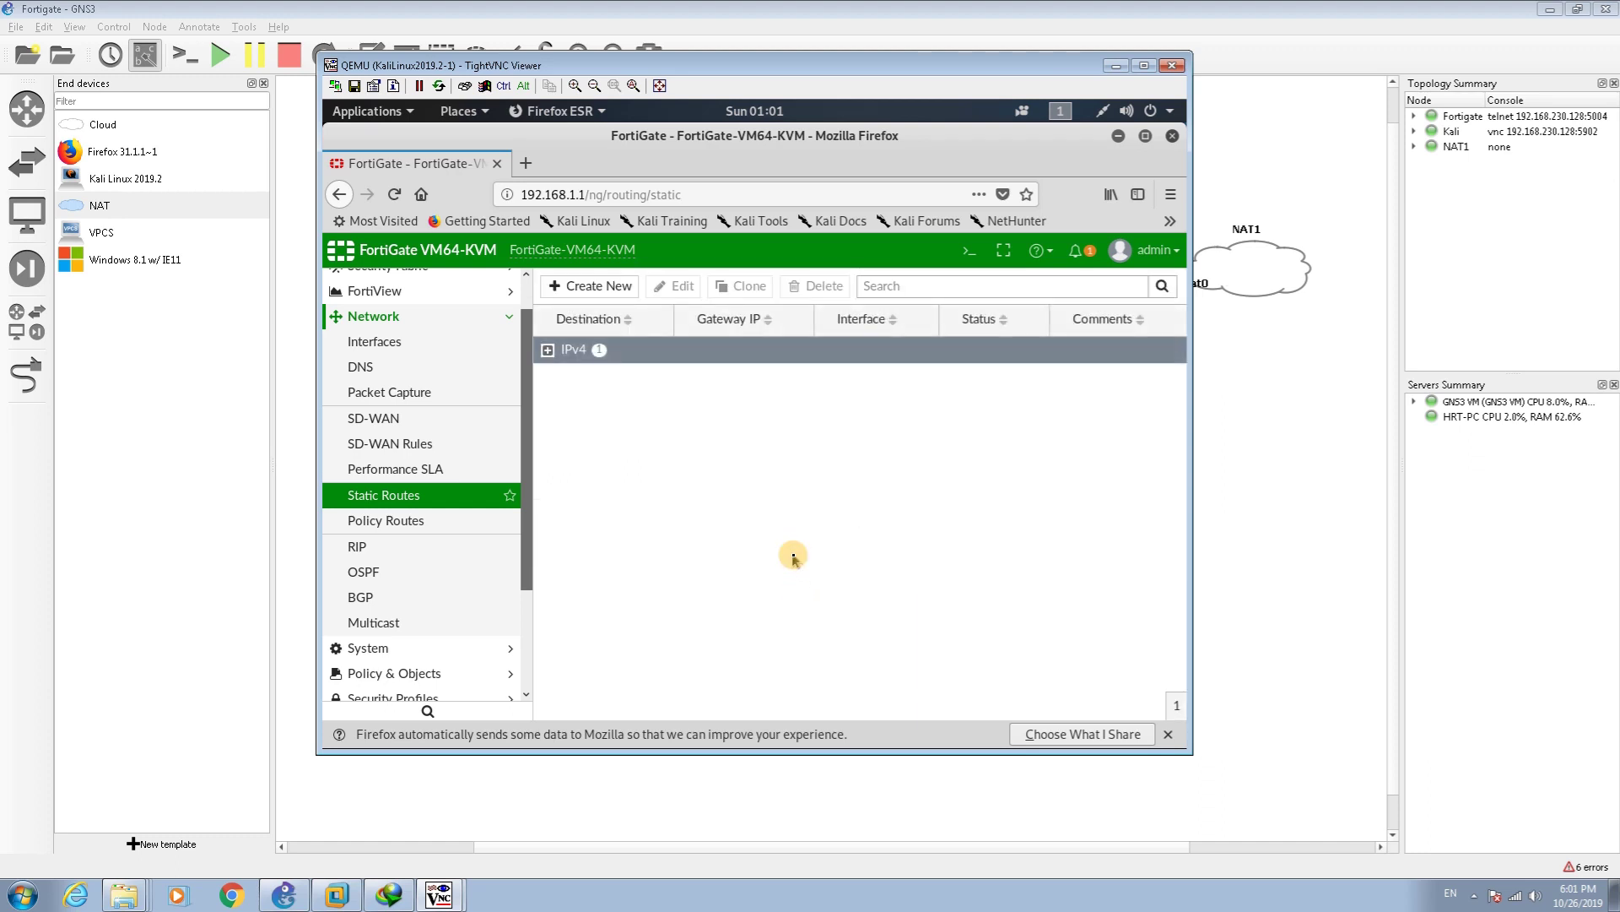
left_click(548, 351)
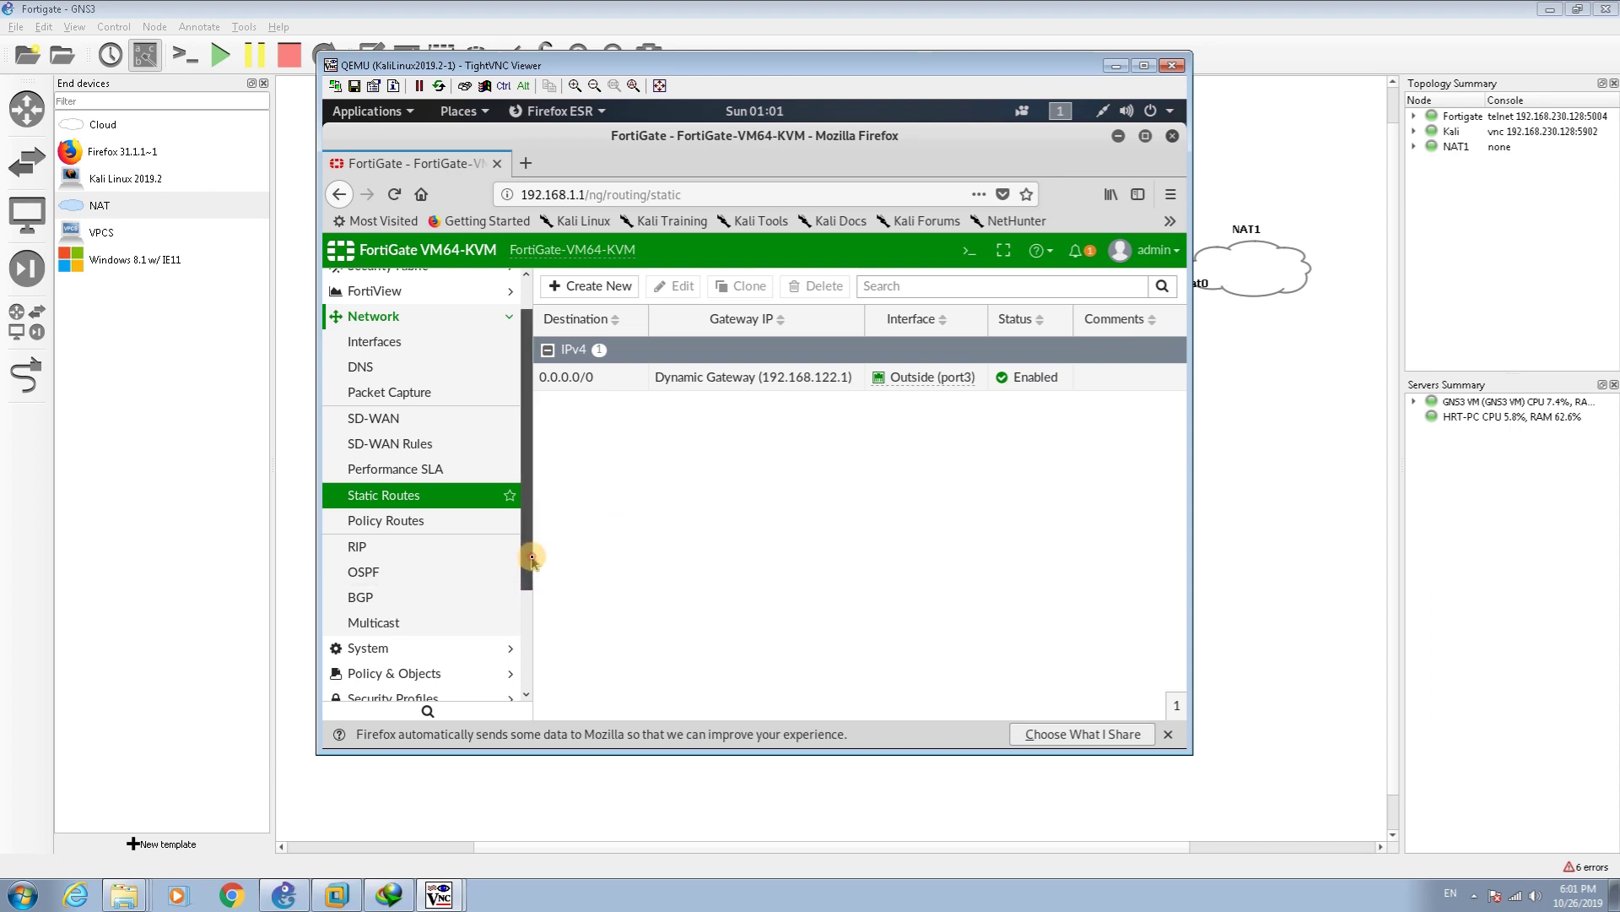
Open the IPv4 firewall policies and examine the implicit deny rule.
left_click_drag(531, 557, 525, 622)
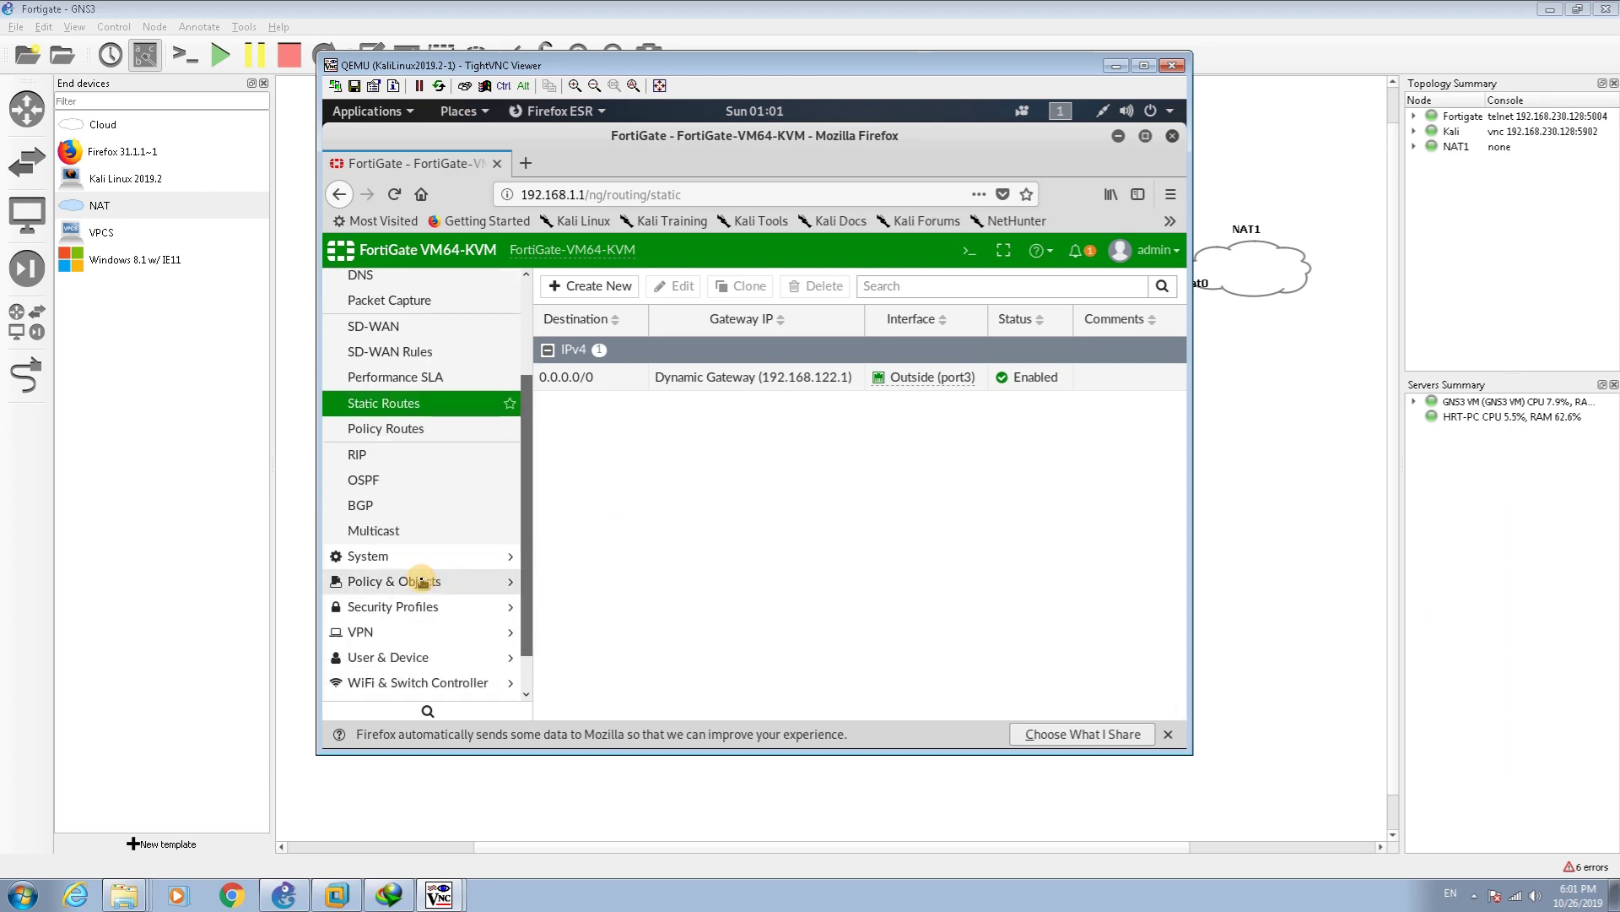
left_click(420, 580)
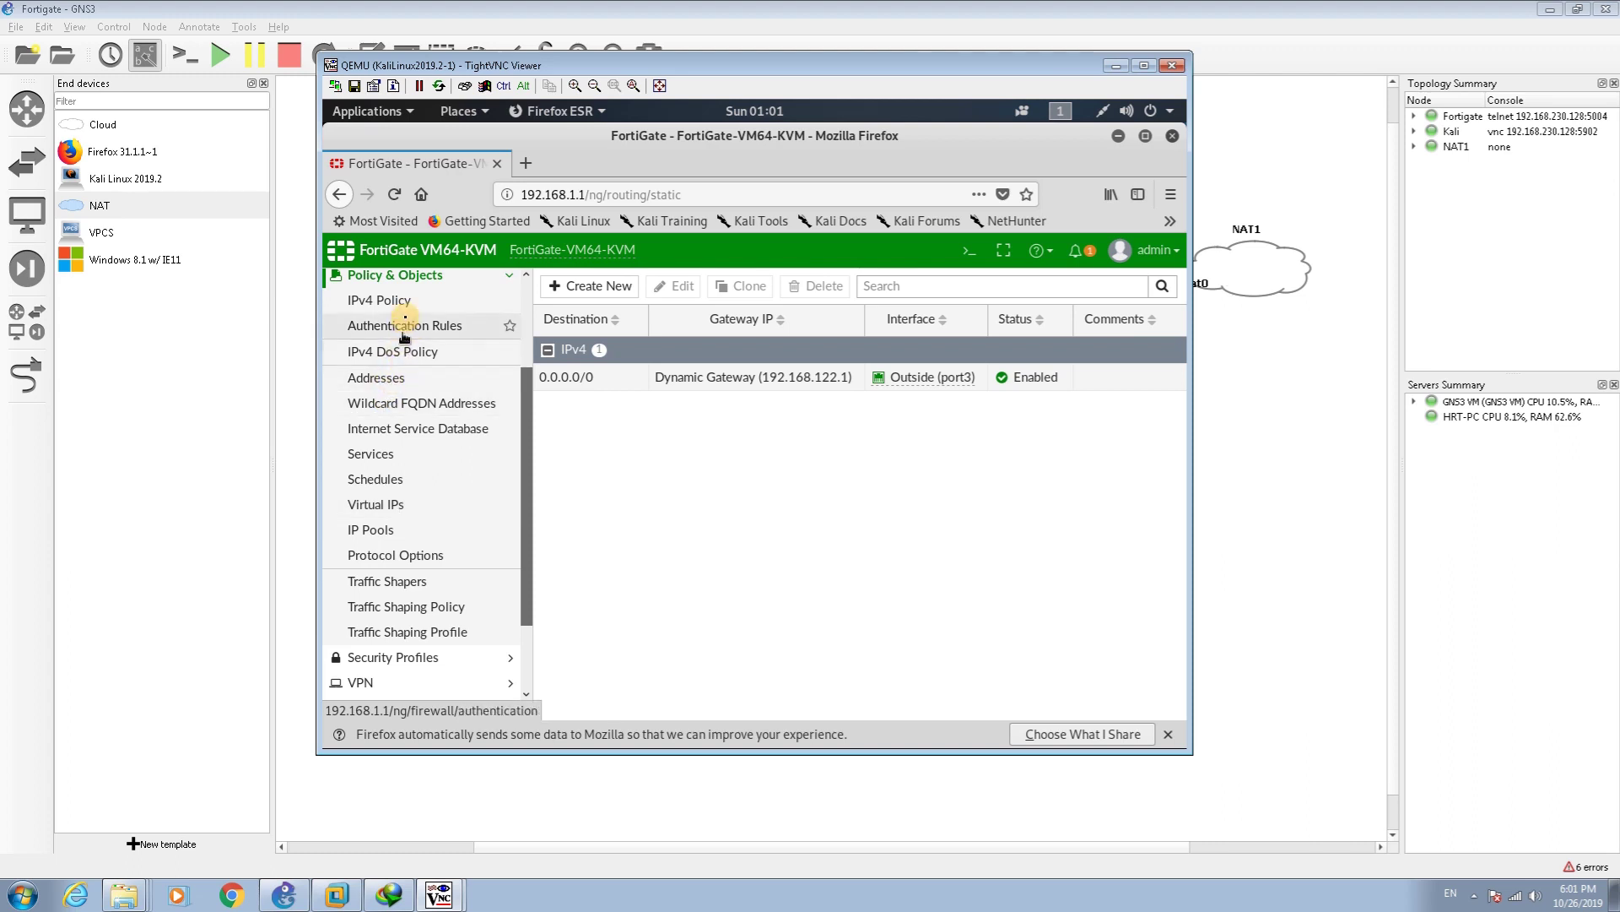
left_click(396, 302)
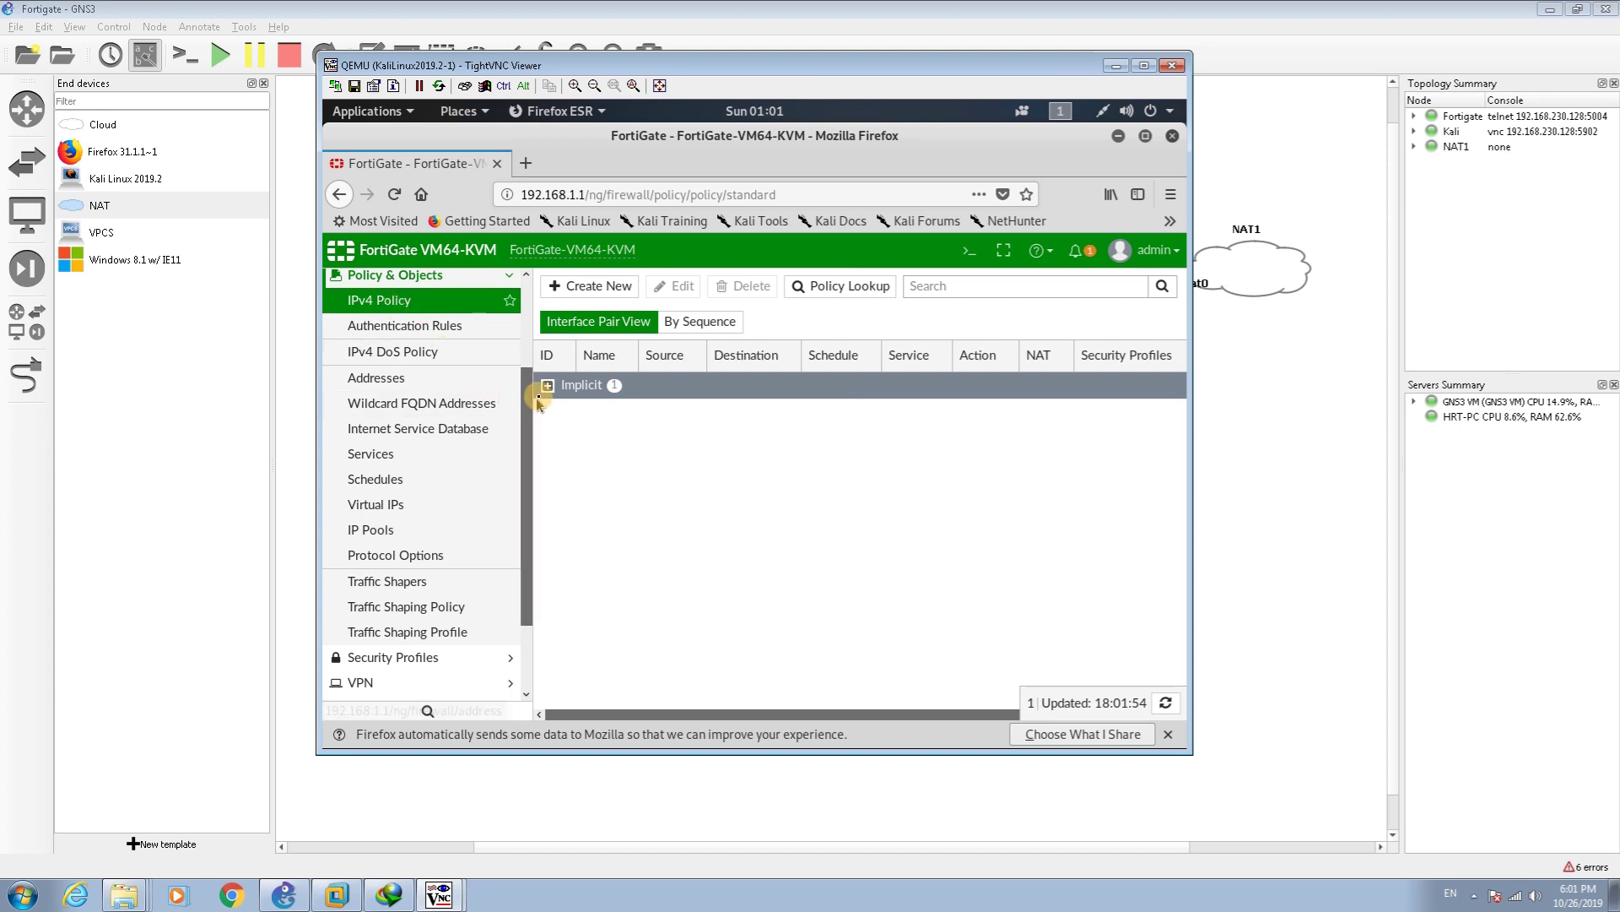
left_click(547, 386)
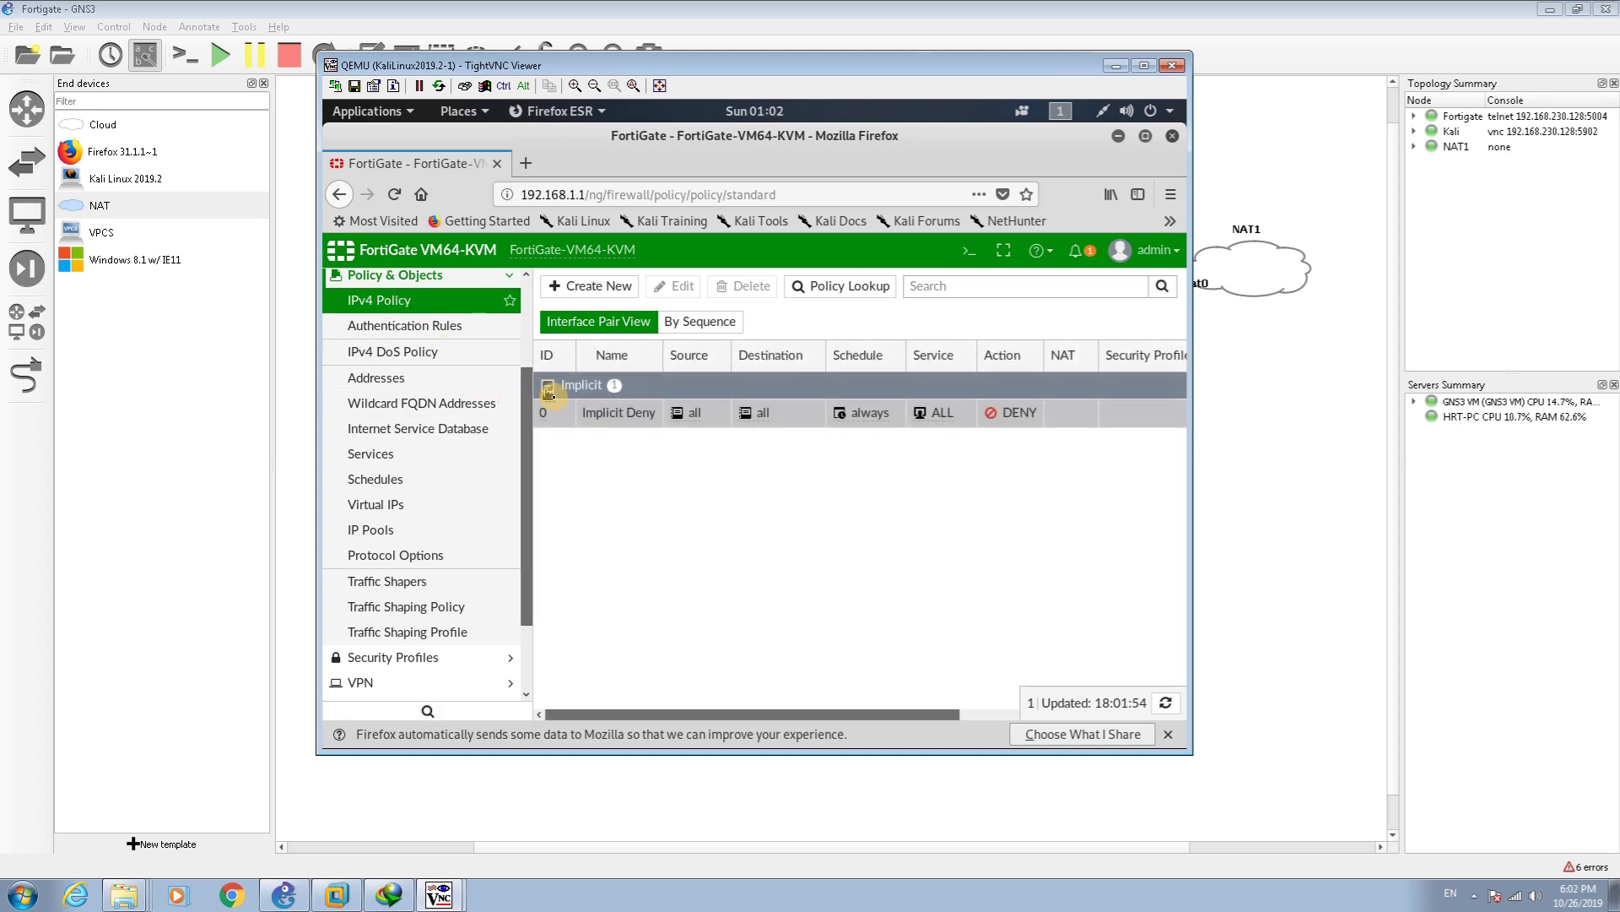
left_click(606, 424)
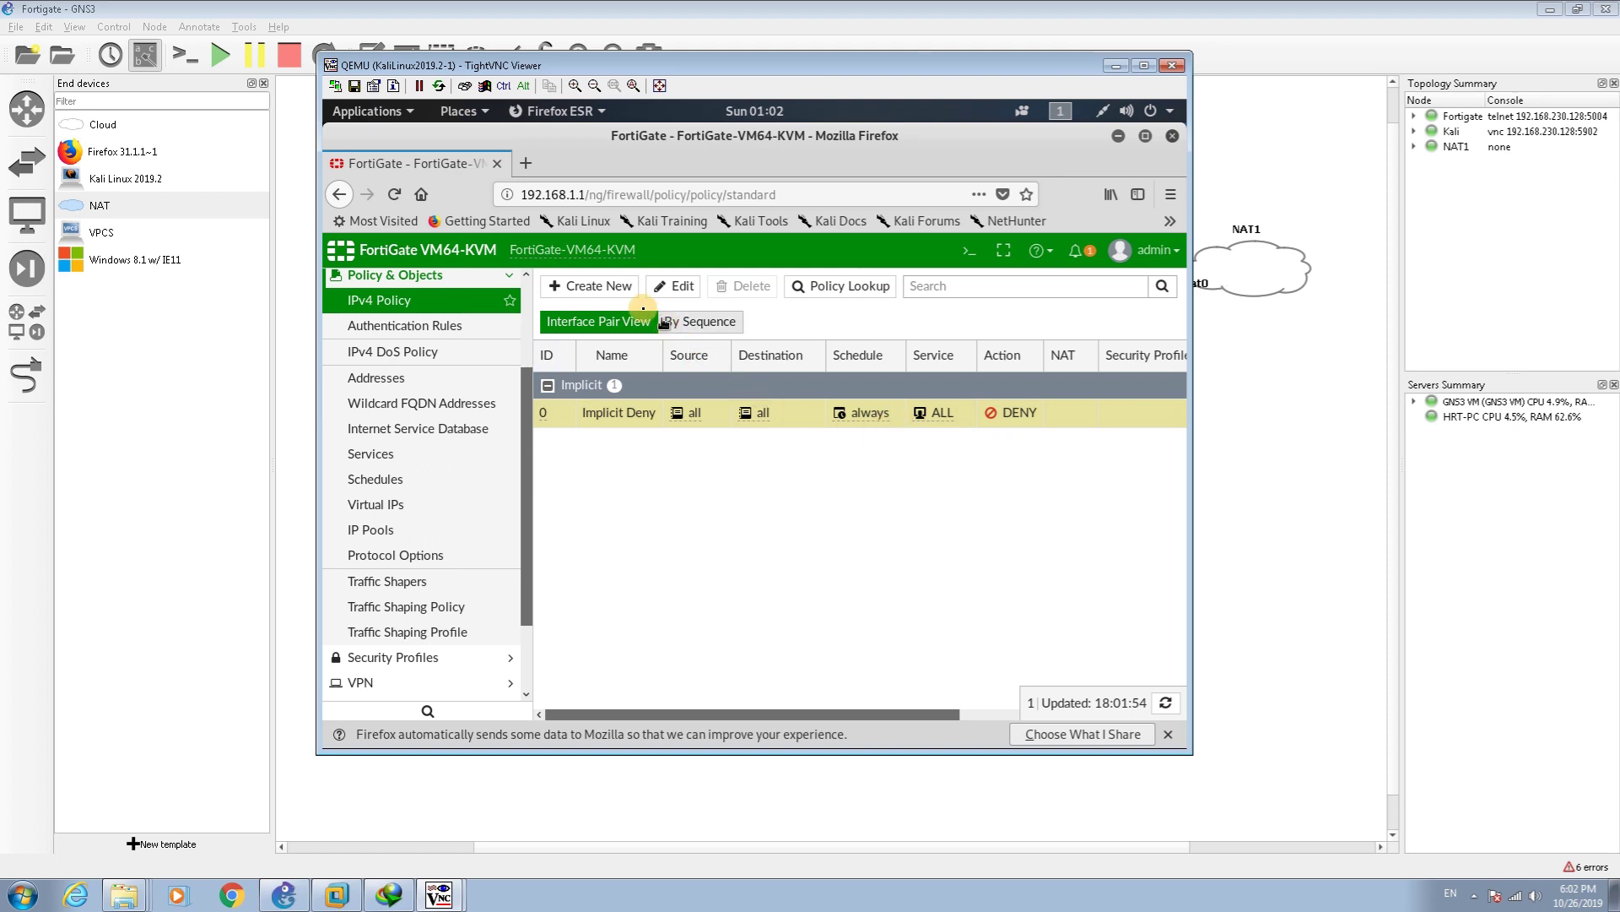
Start a new IPv4 policy named LocalToInternet with DHCP (port2) as incoming interface and Outside (port3) as outgoing interface.
left_click(622, 291)
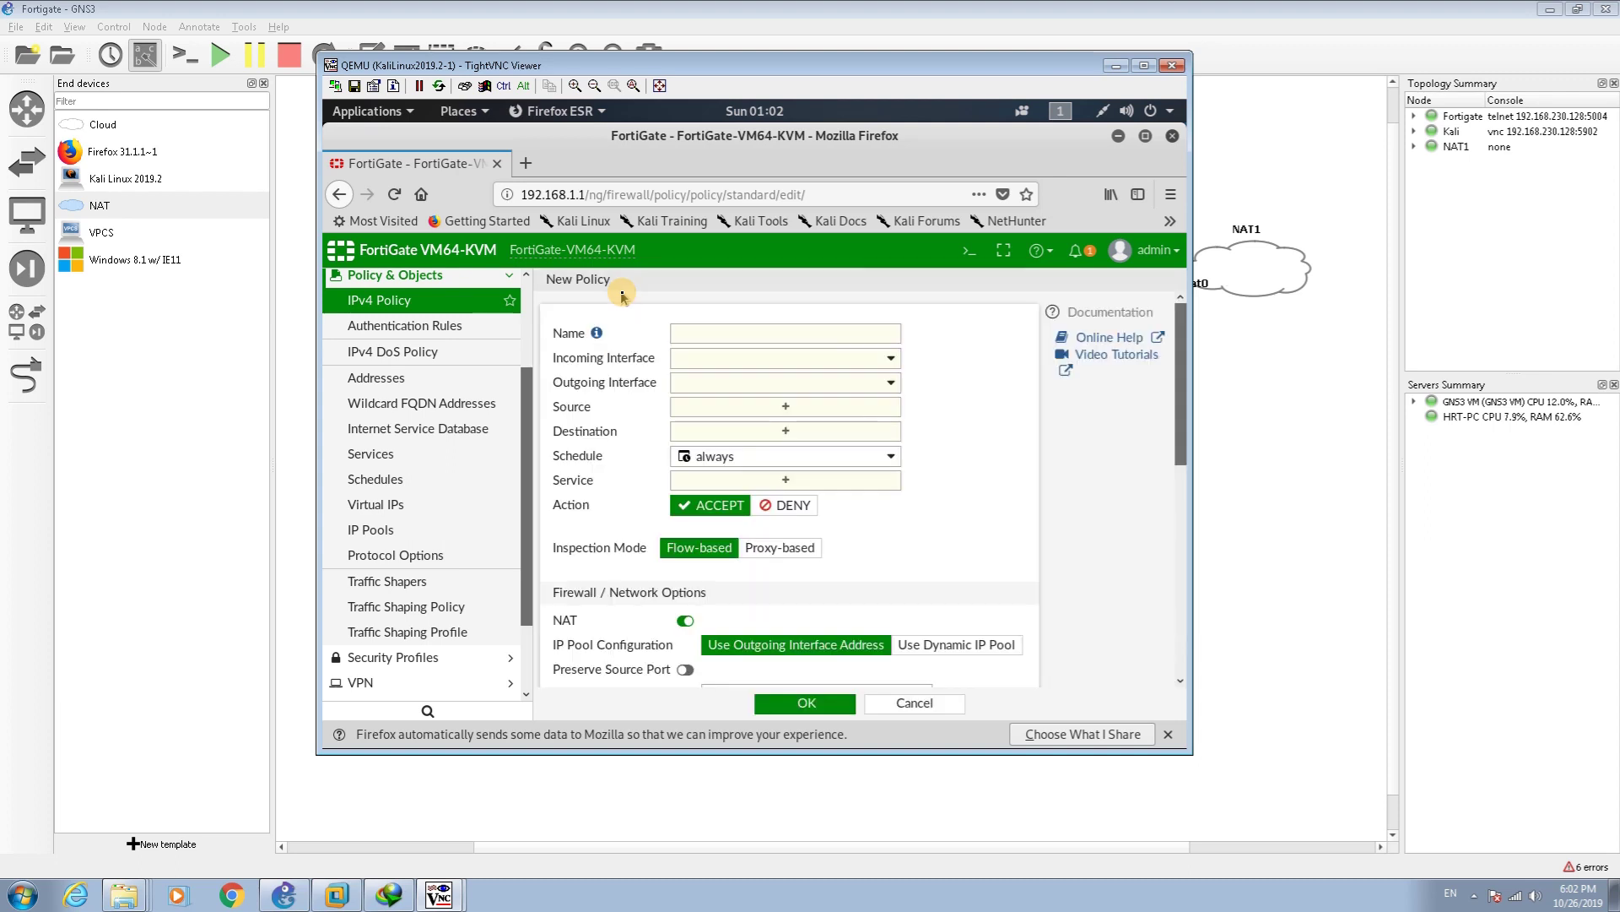
left_click(702, 336)
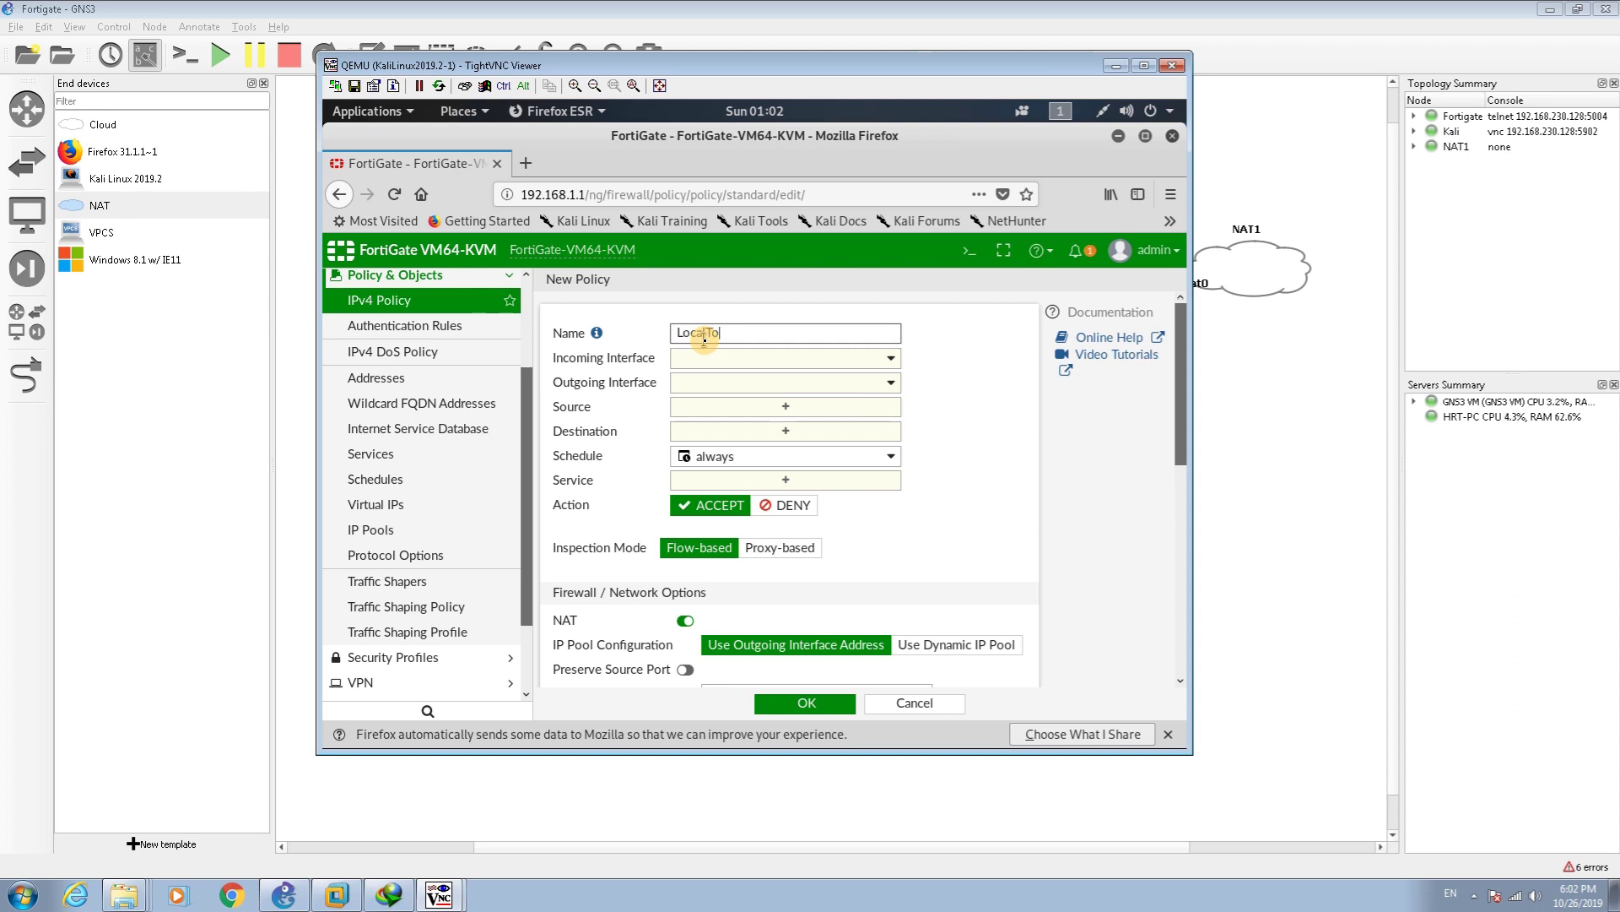
type("LocalToInternet")
left_click(730, 357)
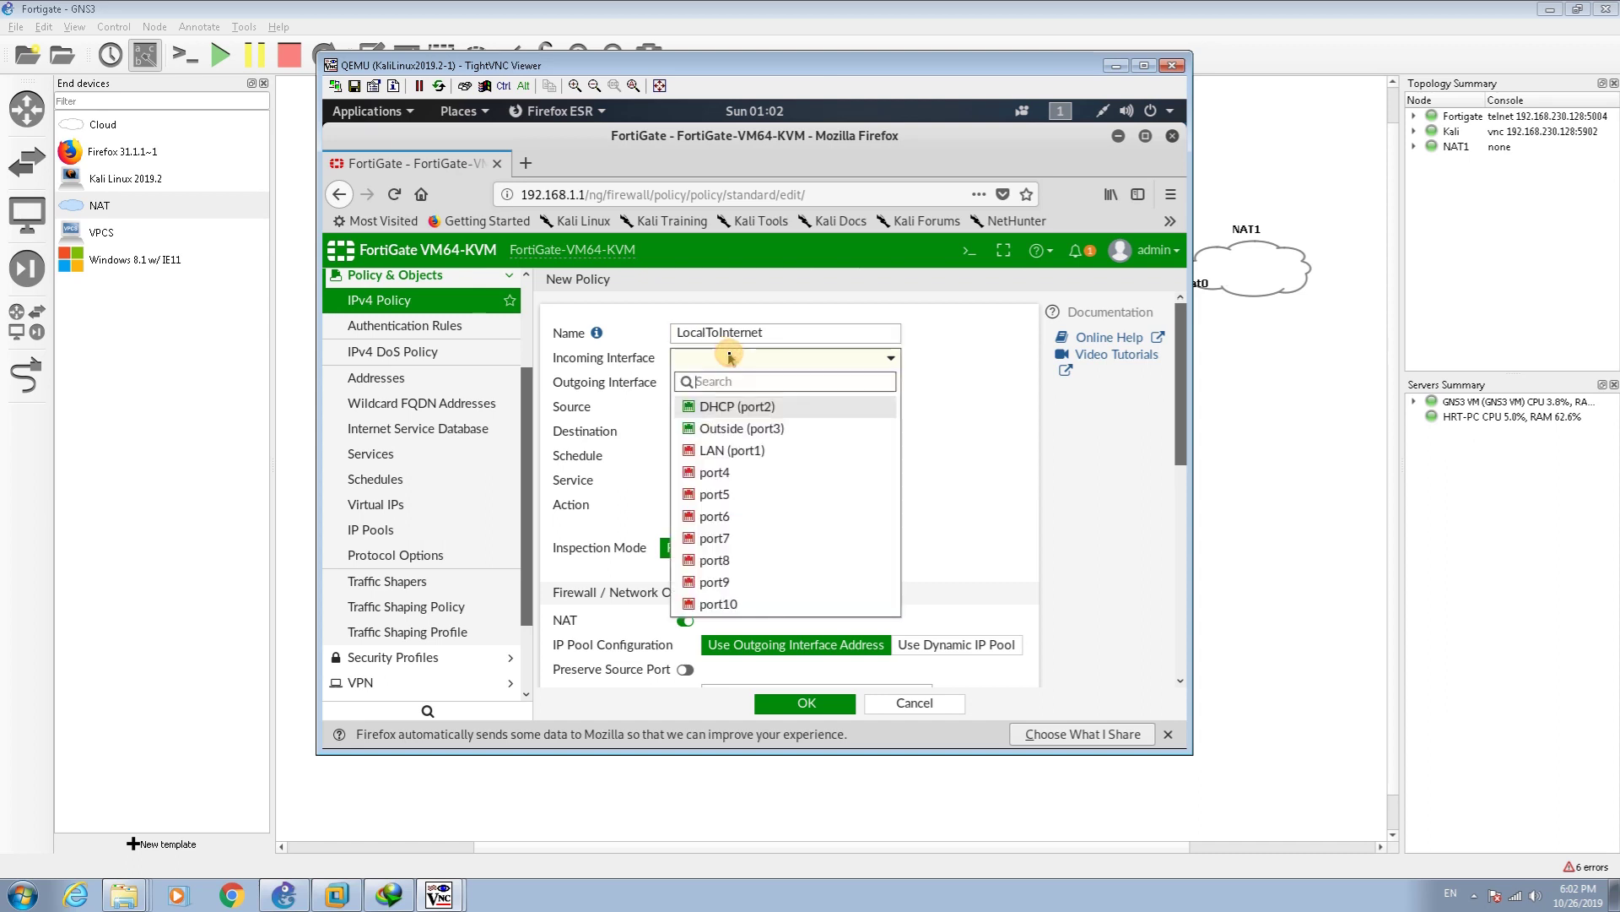
left_click(724, 409)
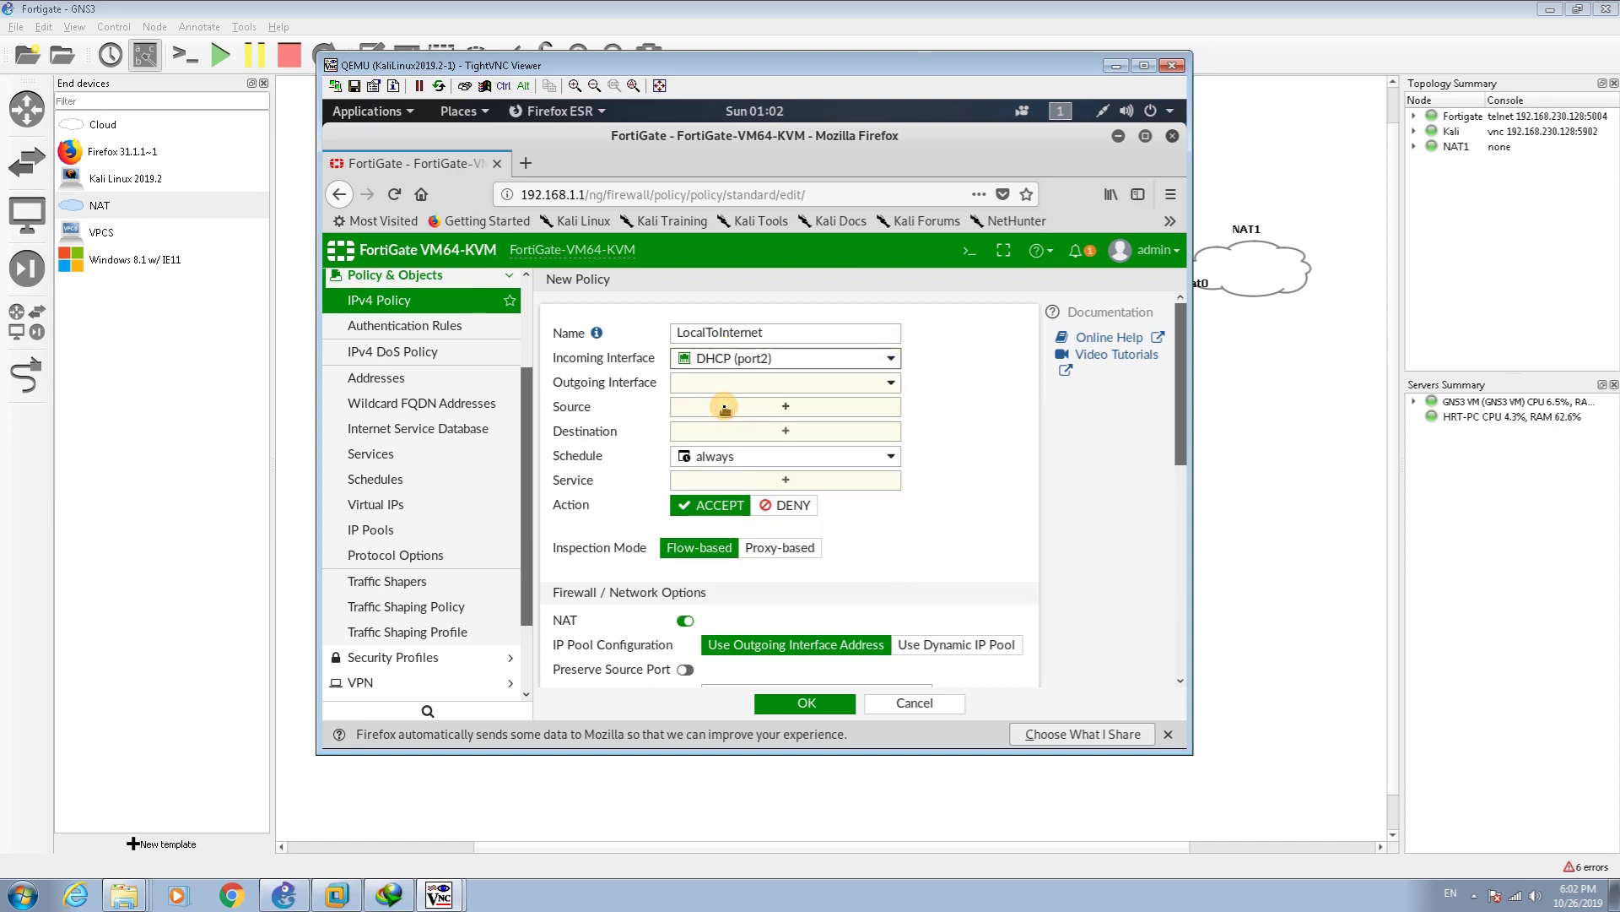
left_click(700, 388)
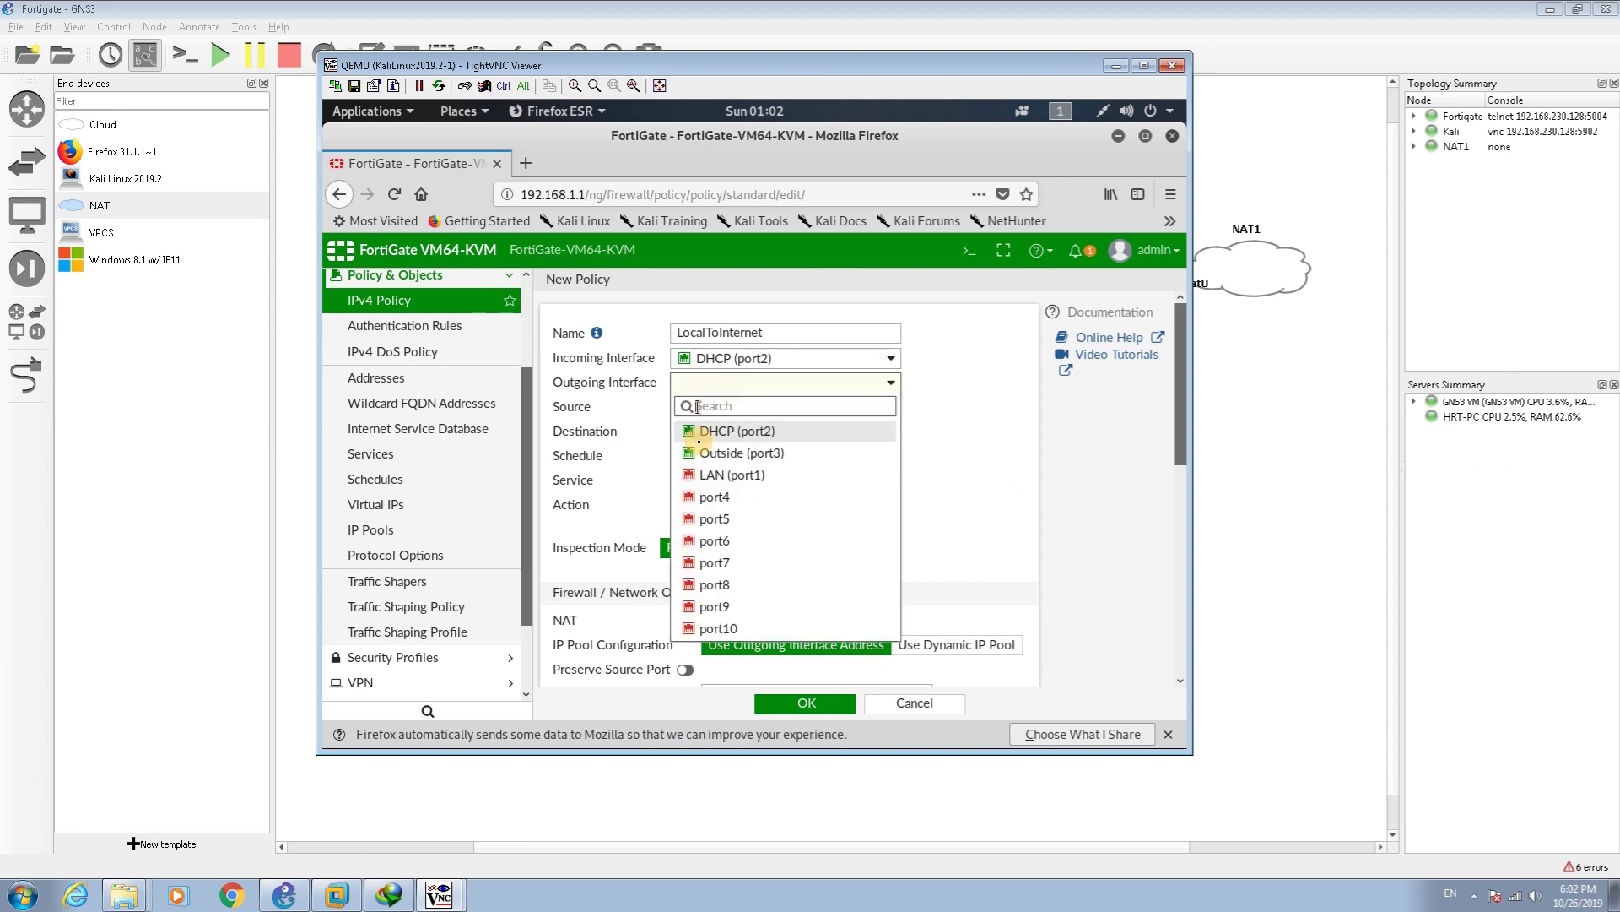
left_click(702, 452)
mouse_move(700, 451)
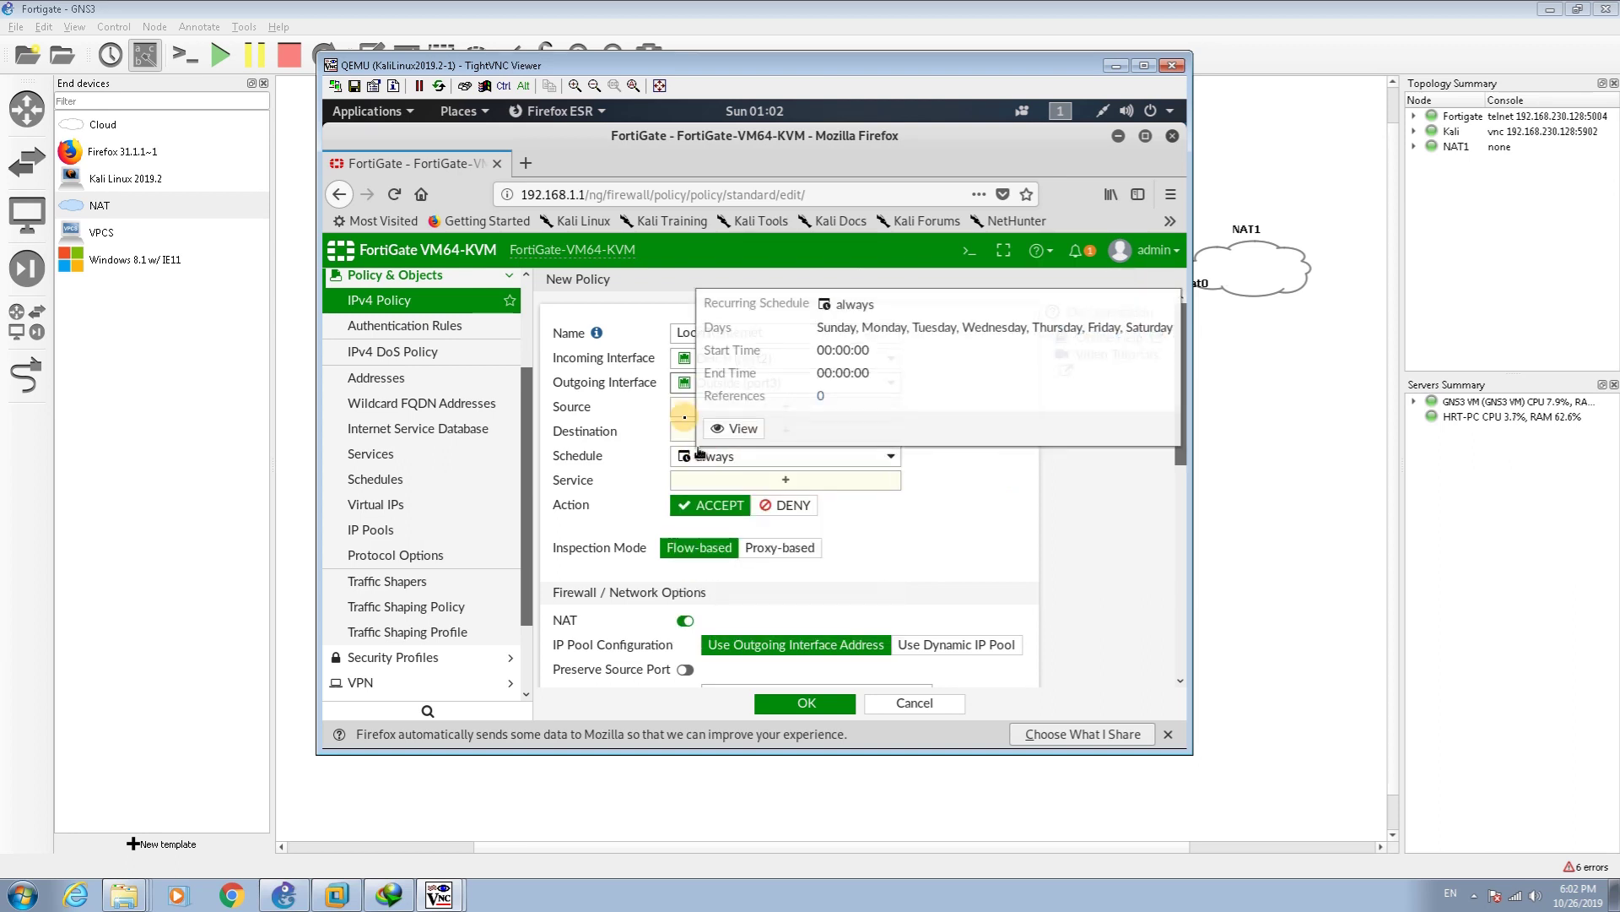
Set the policy's source and destination addresses to all and its service to ALL.
left_click(682, 408)
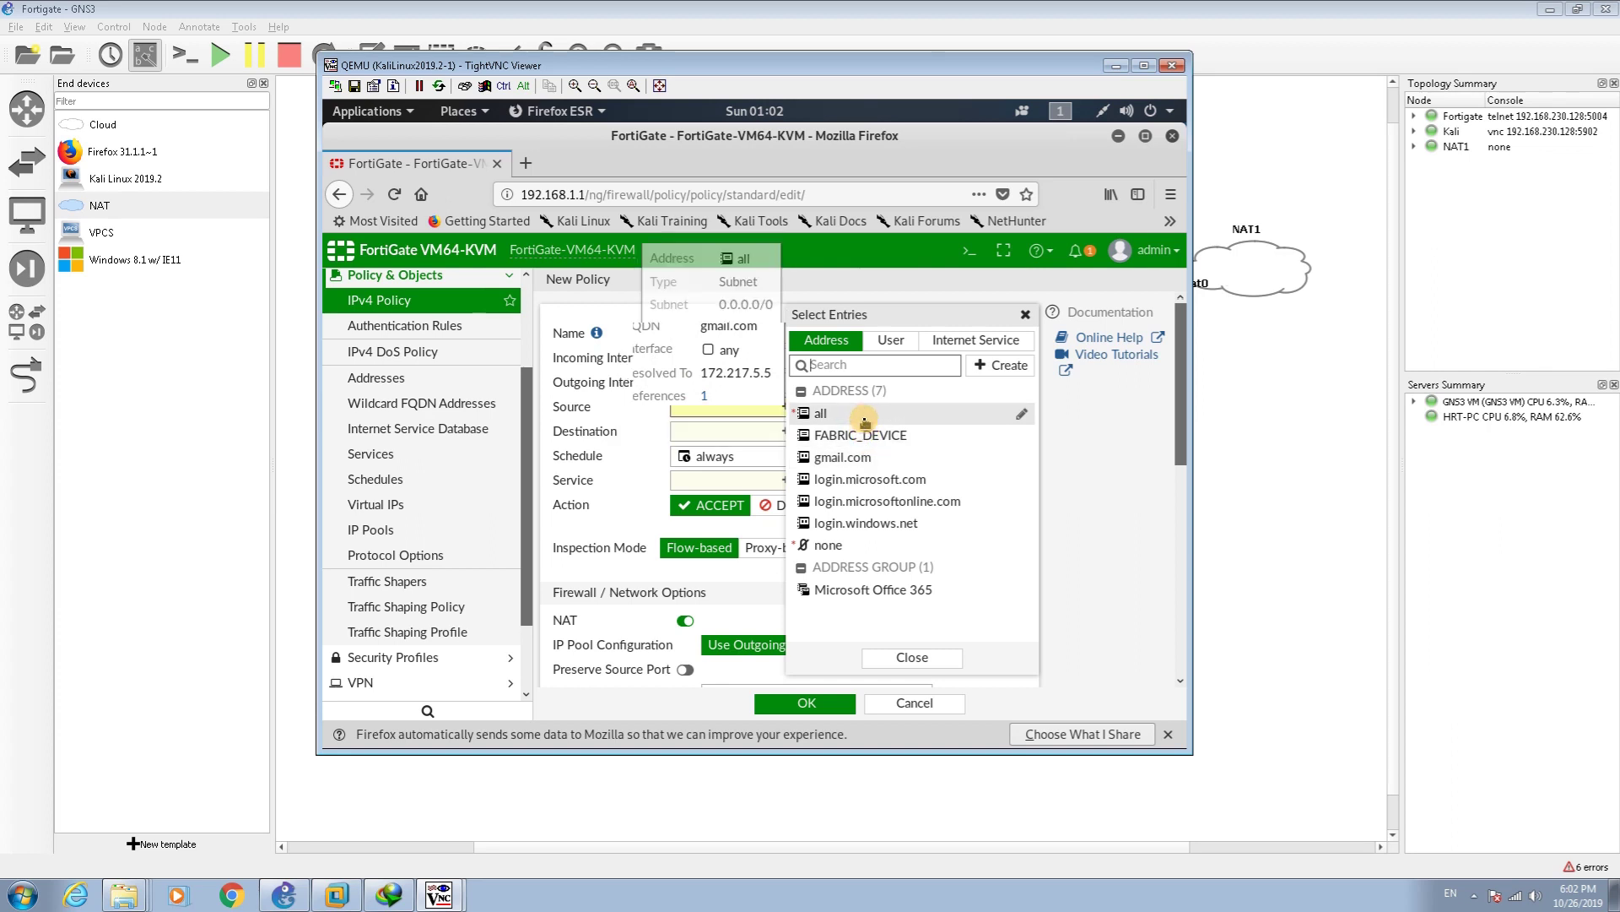
mouse_move(864, 420)
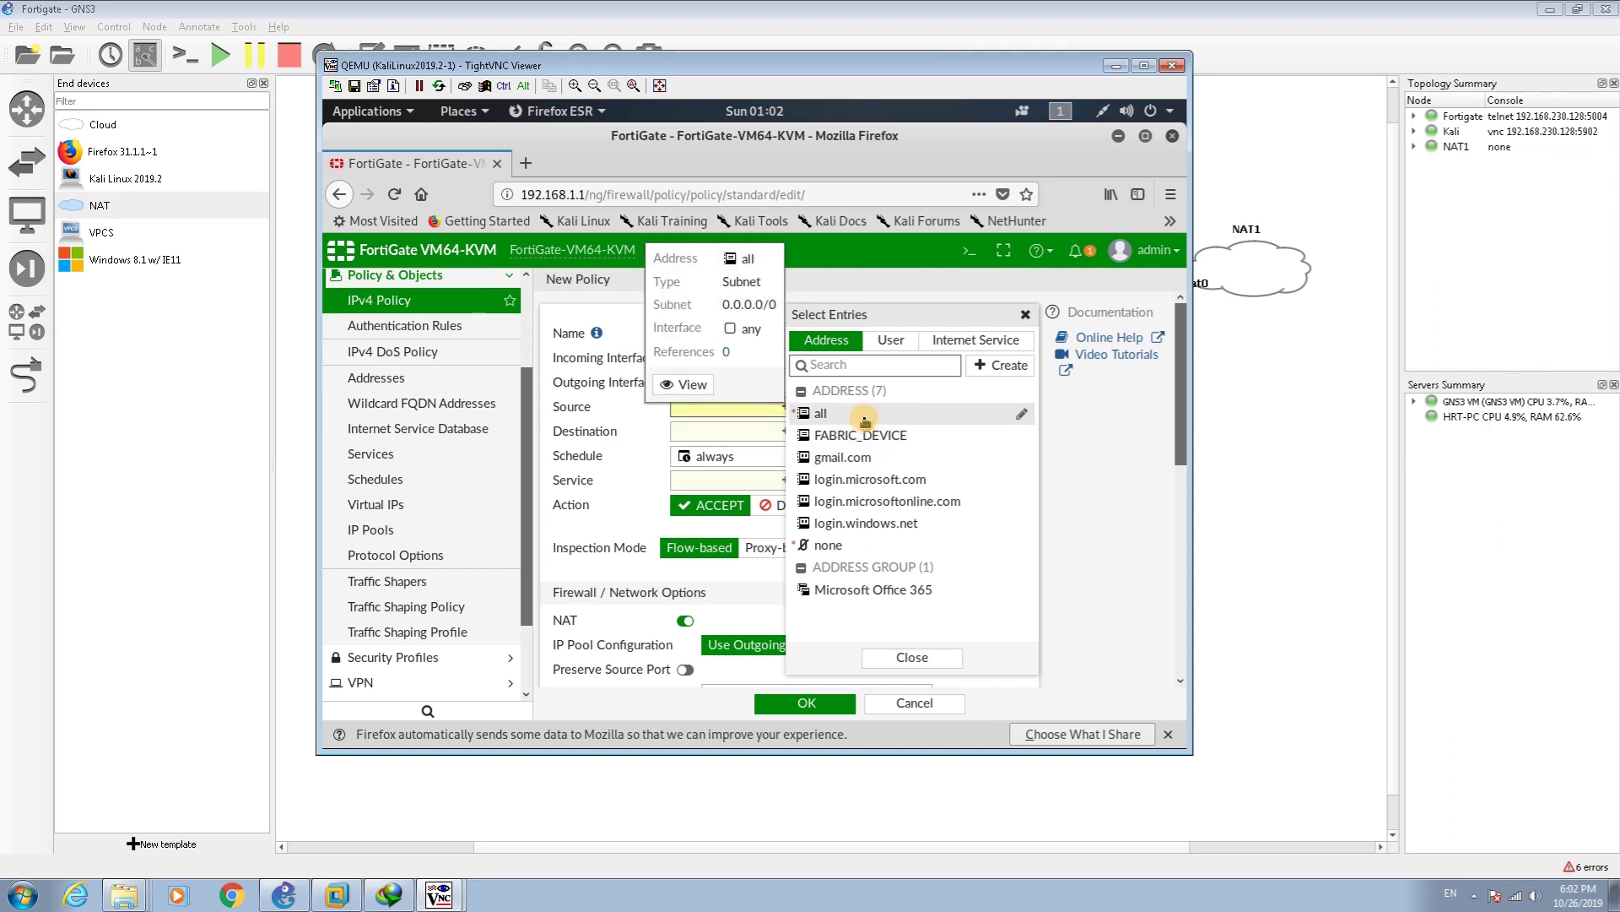
left_click(811, 413)
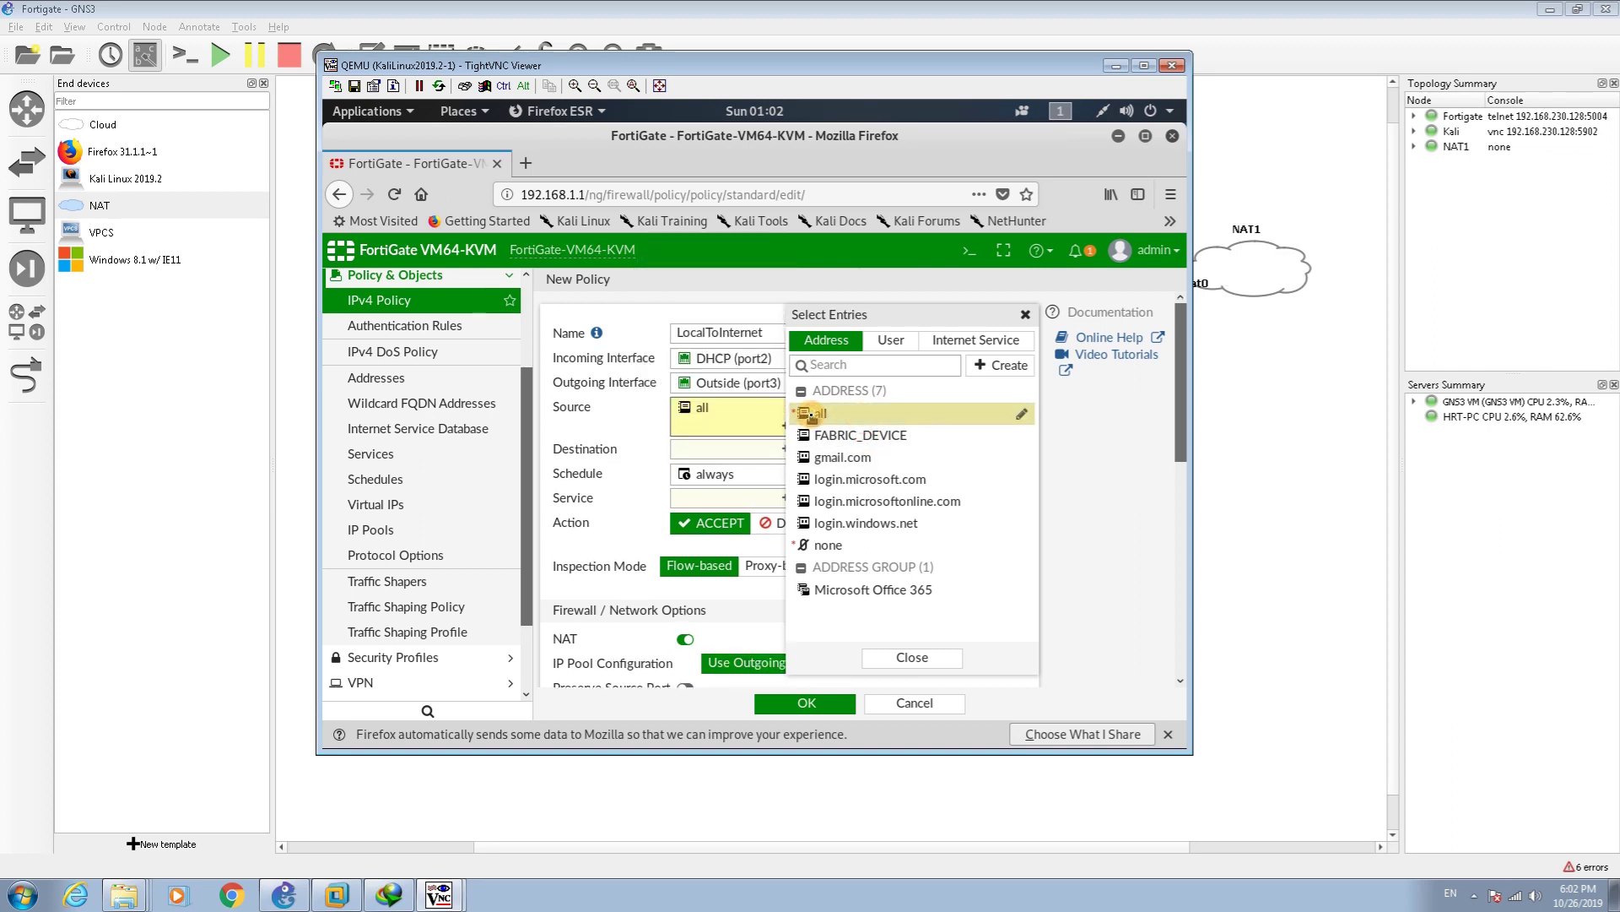
left_click(686, 452)
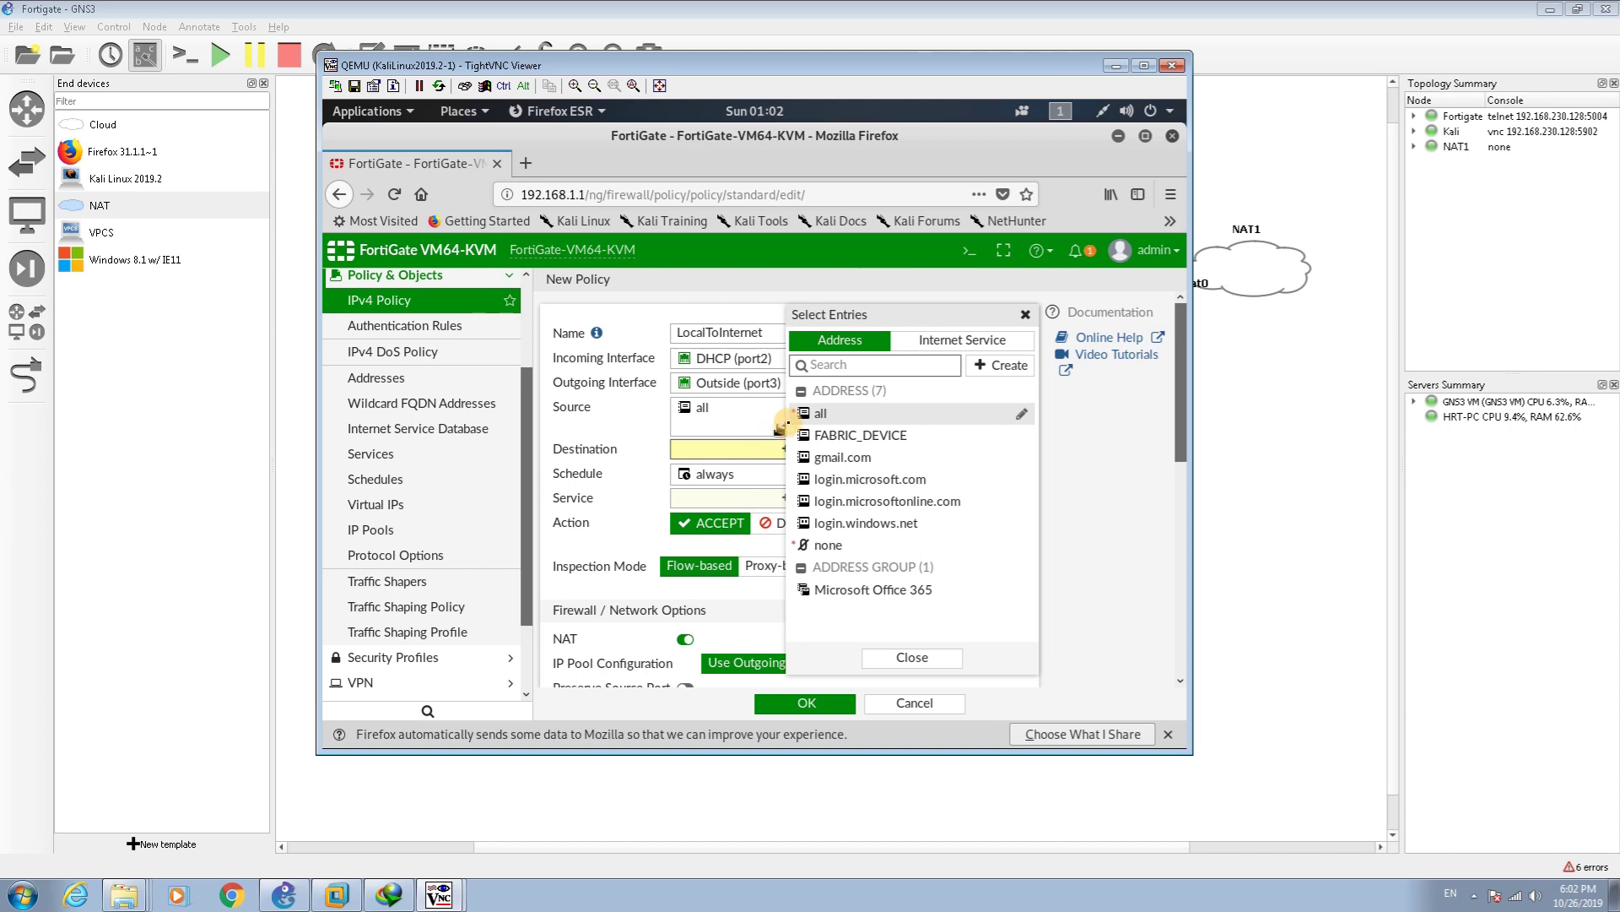
left_click(802, 416)
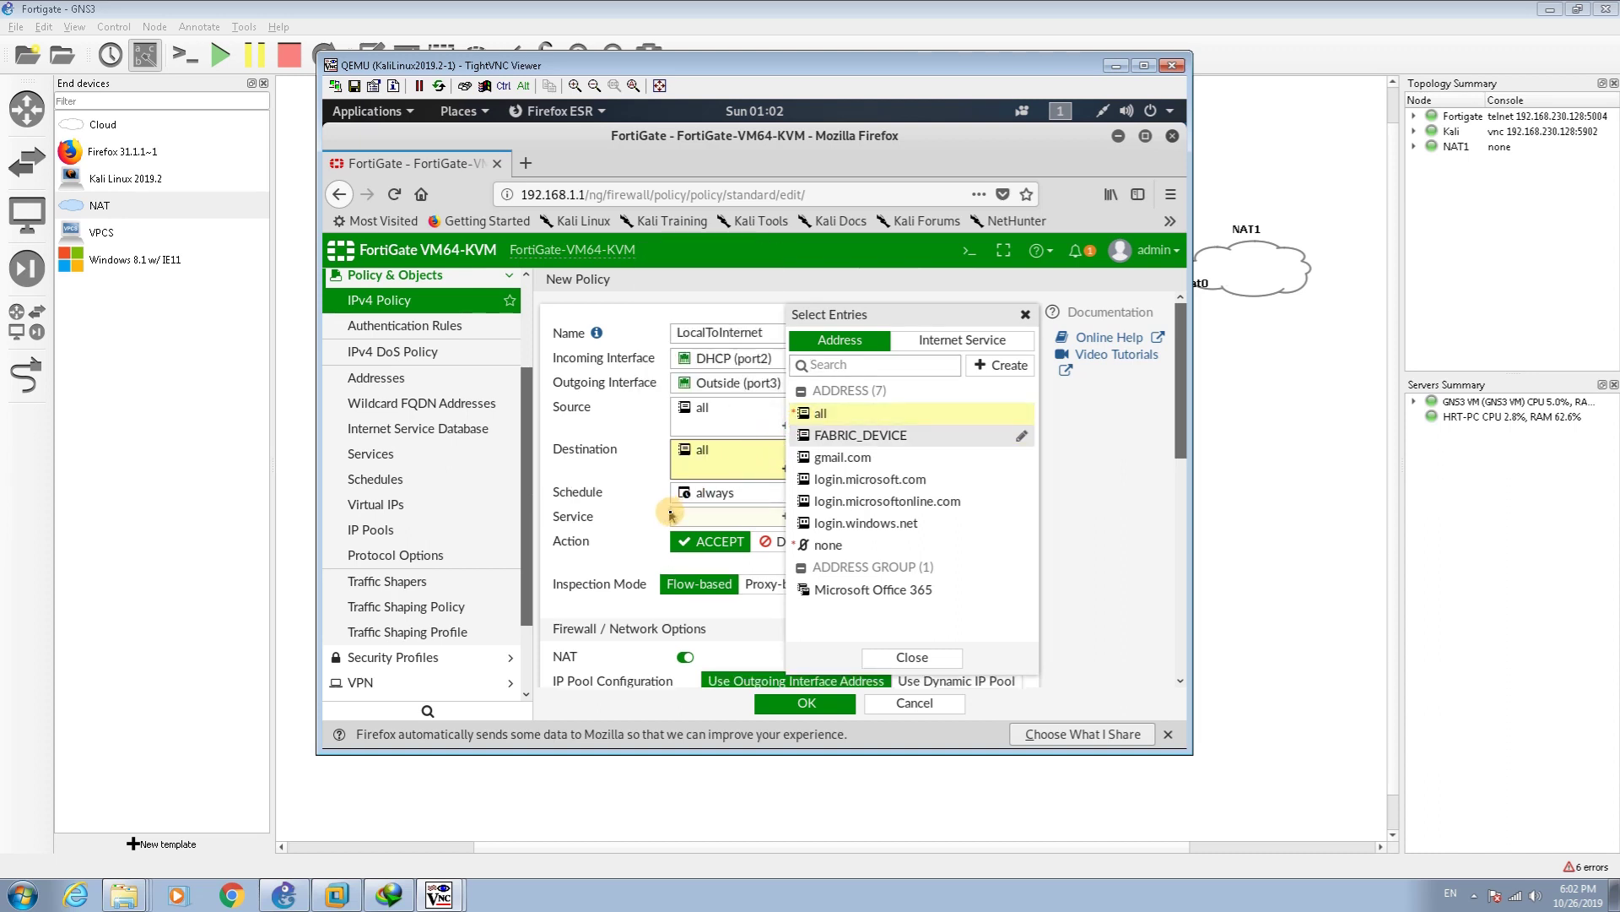
left_click(606, 516)
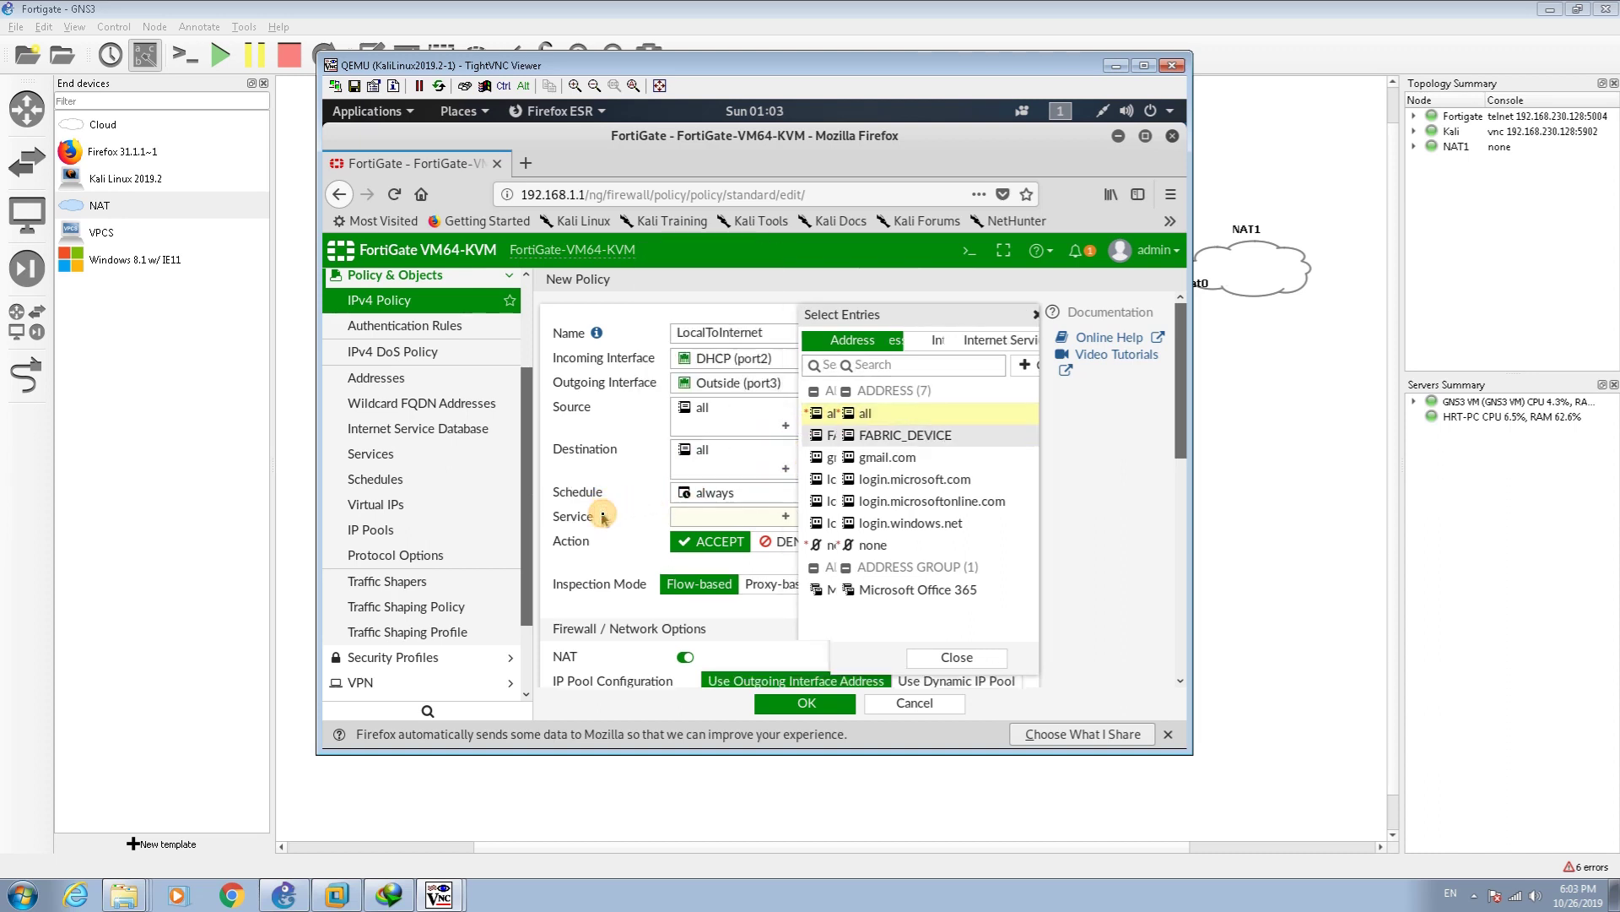
left_click(706, 518)
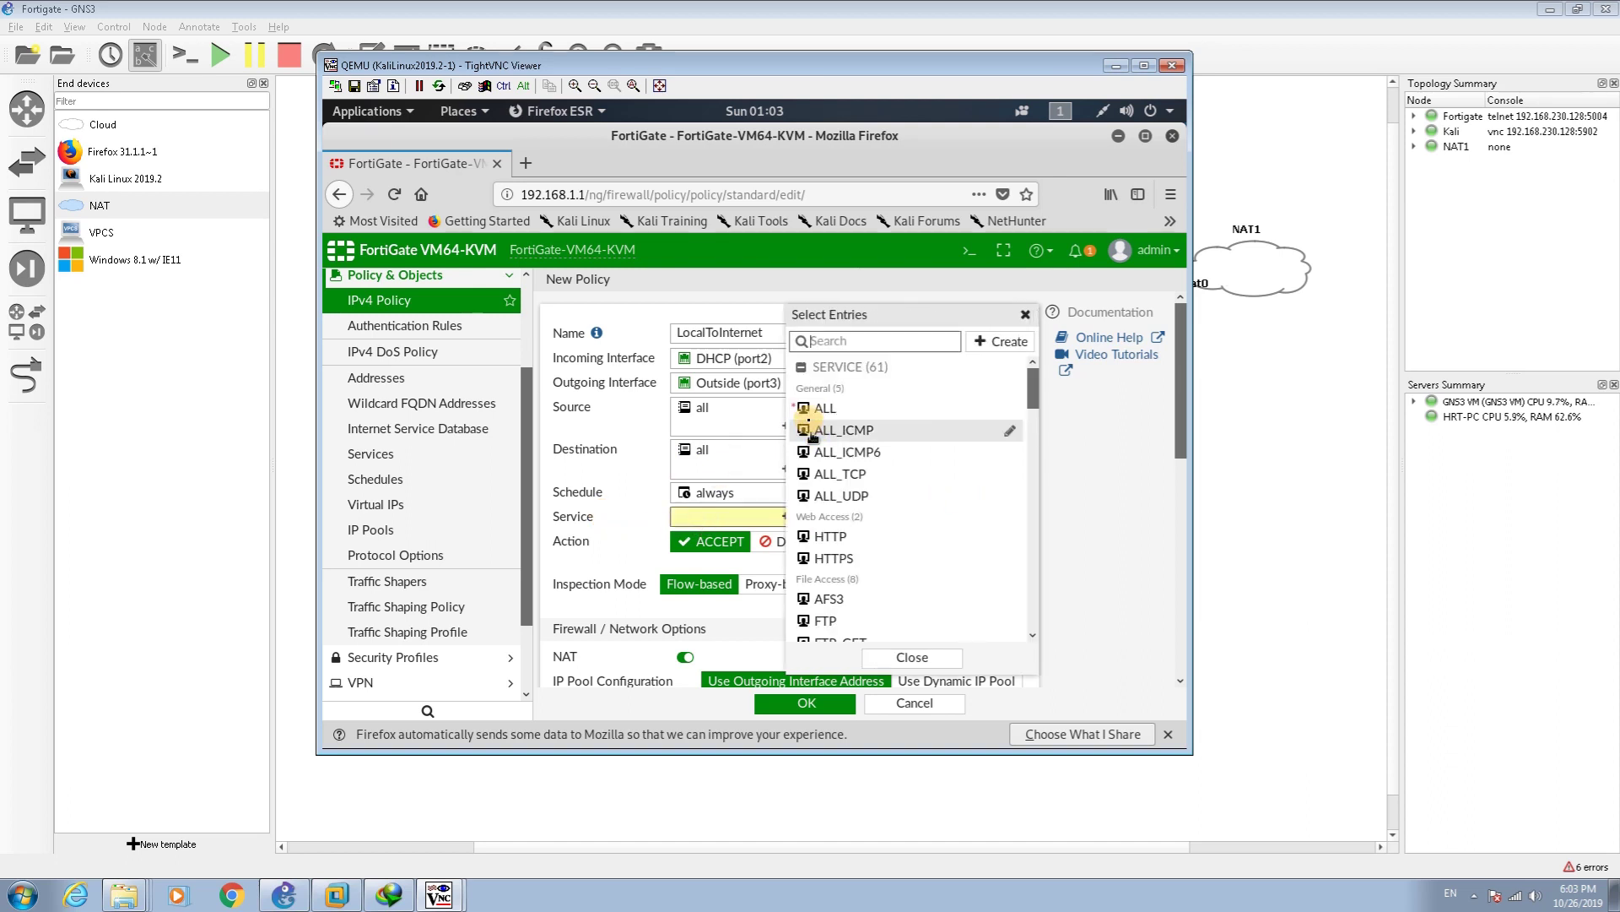
left_click(806, 410)
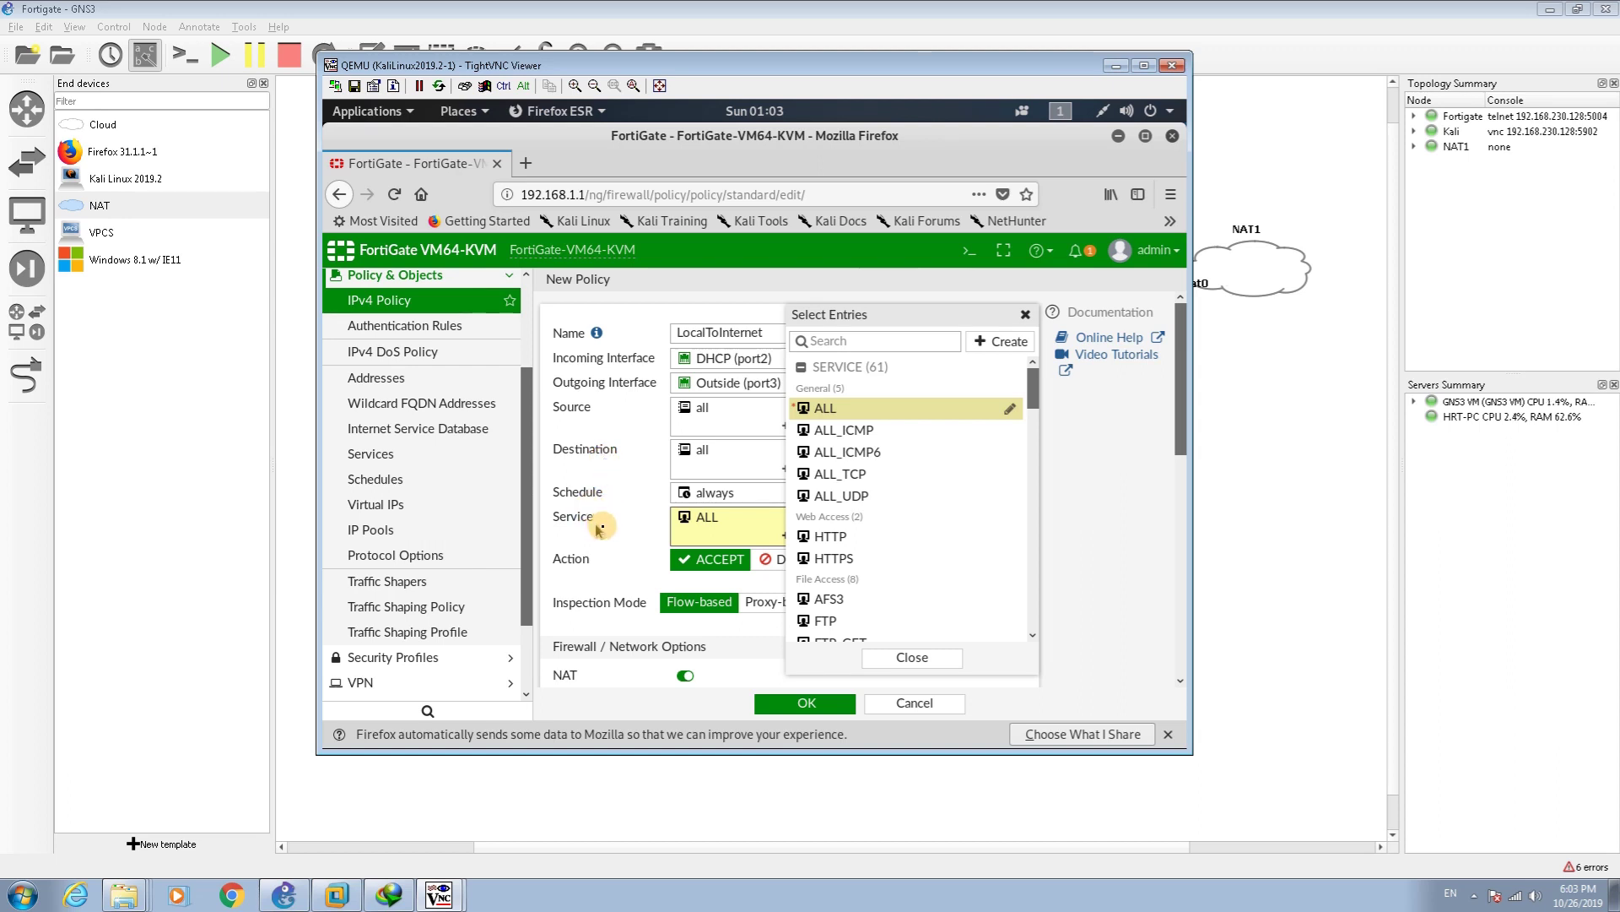
left_click(609, 561)
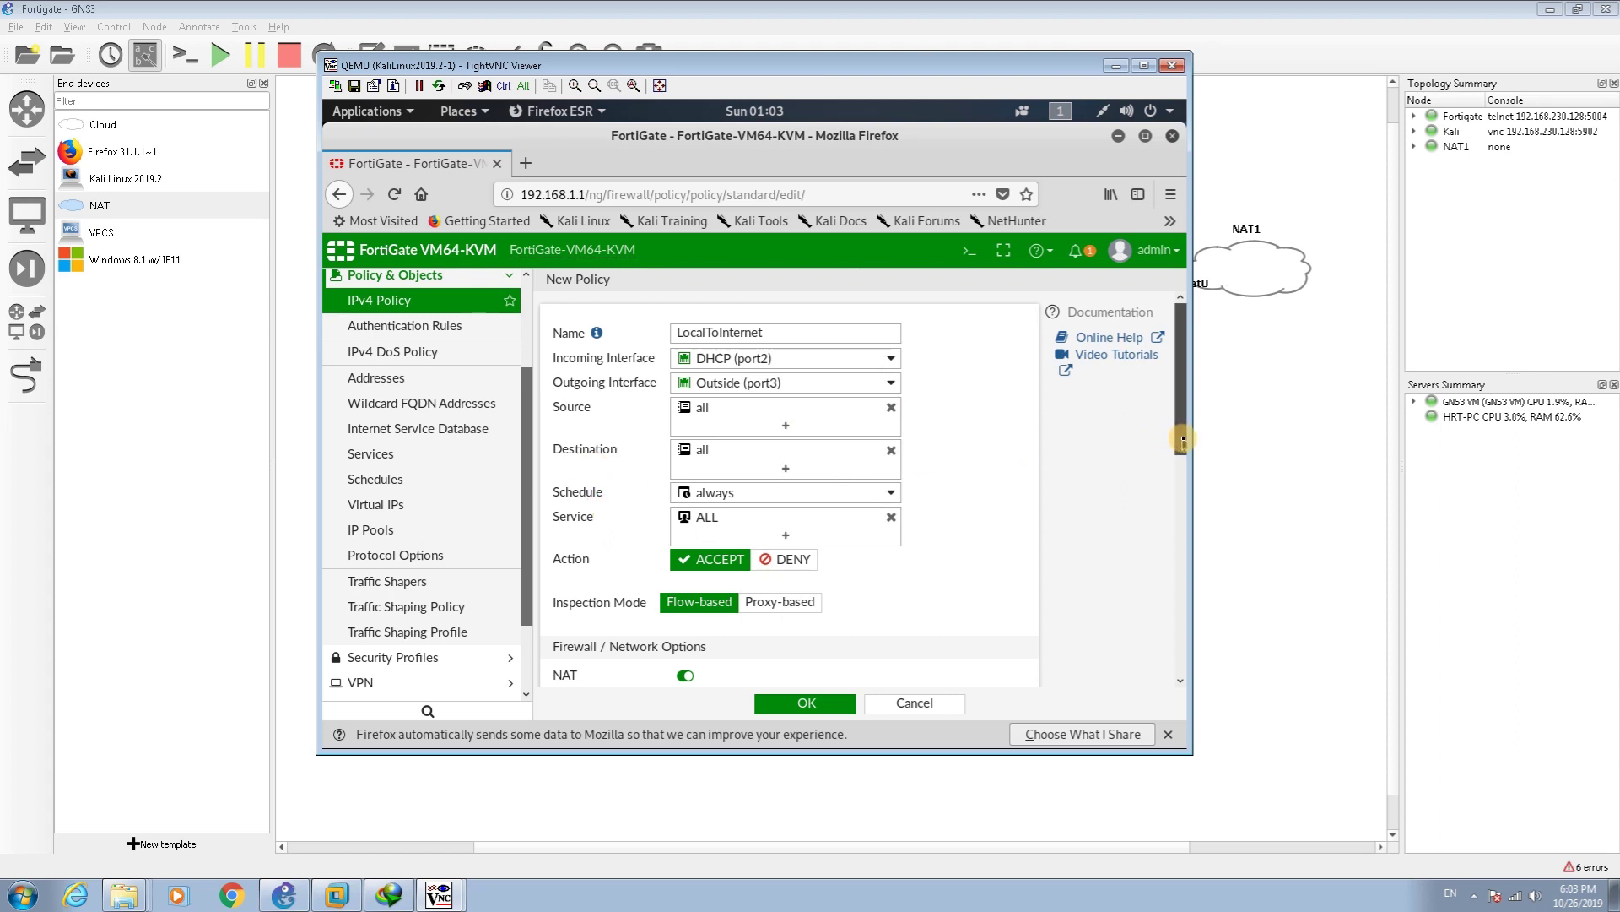
Review the policy's NAT, security profile and logging options, and save the LocalToInternet policy.
left_click_drag(1181, 439, 1181, 463)
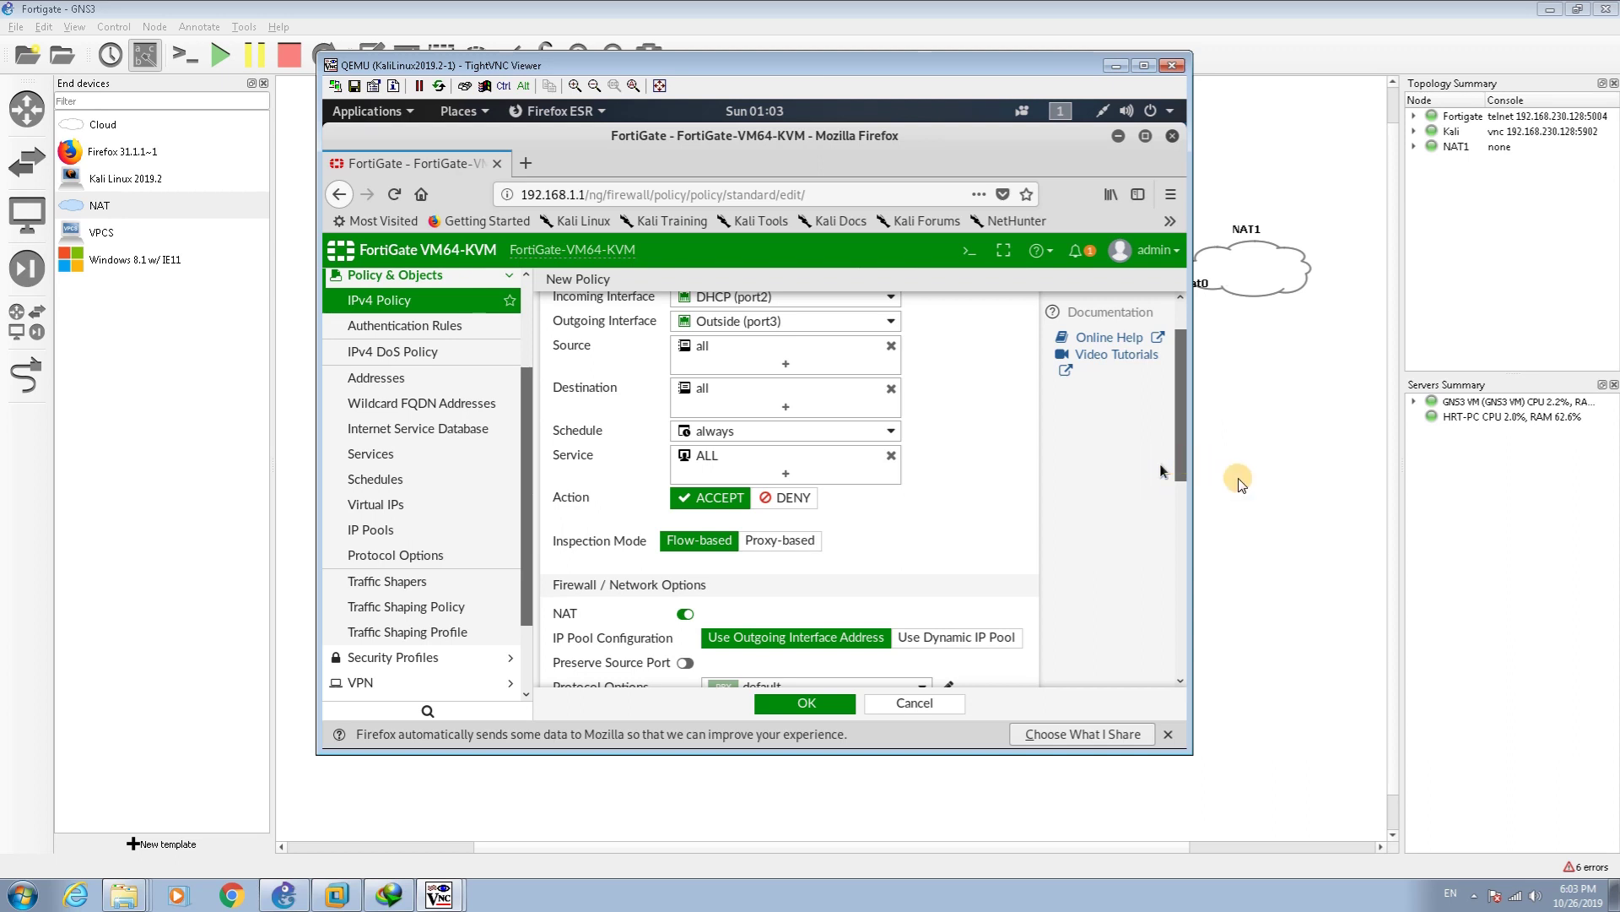
scroll(1186, 463, "up", 1)
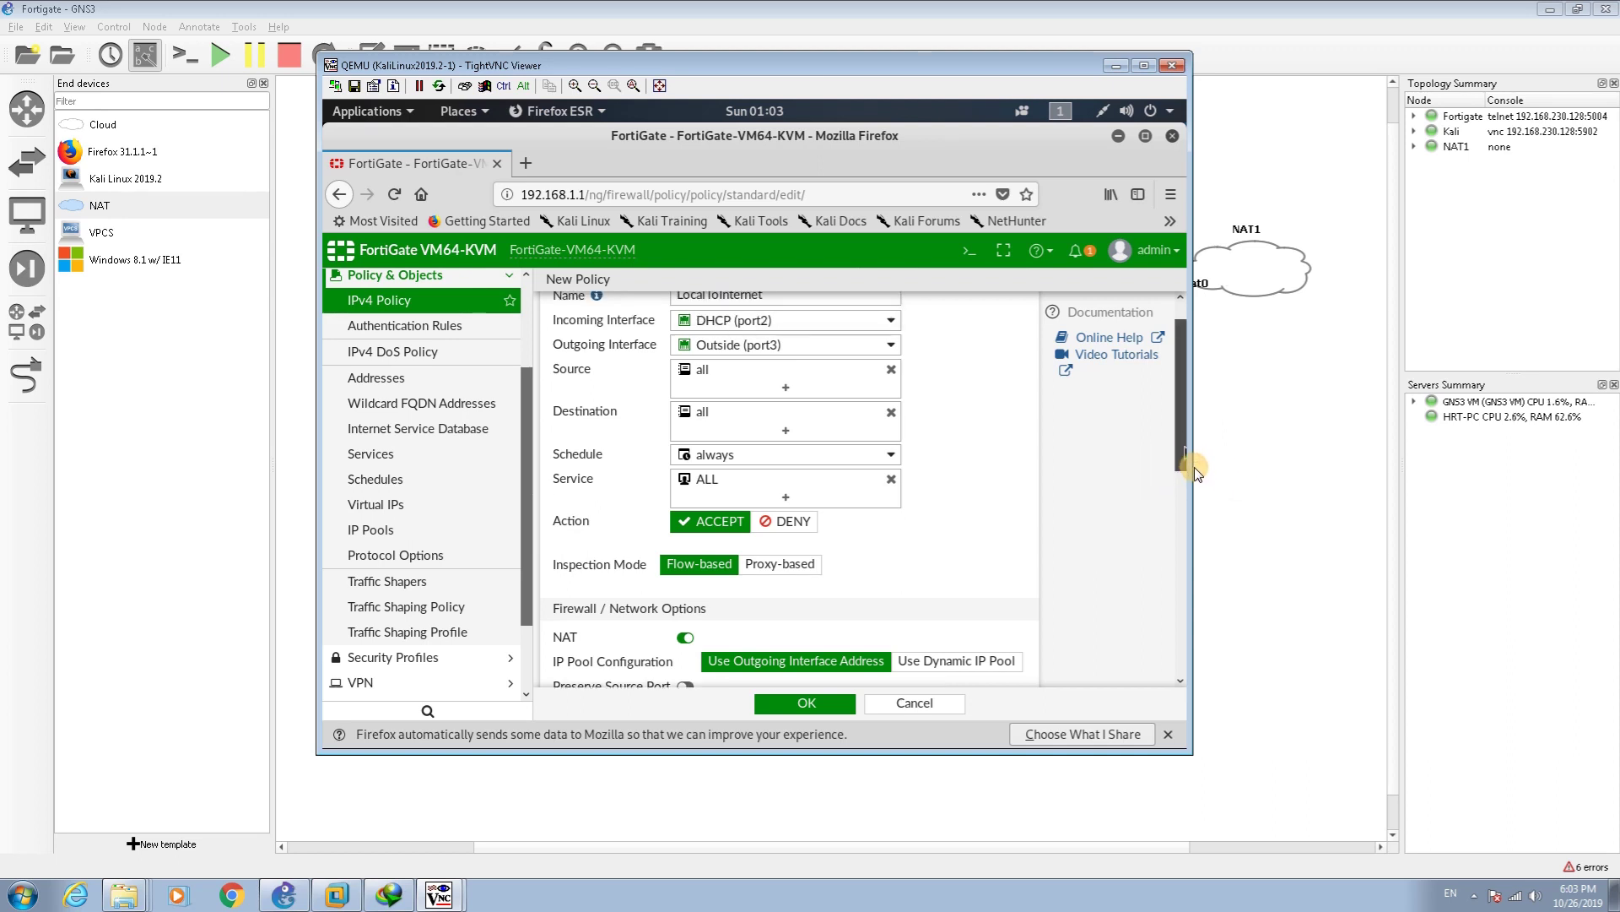
scroll(1185, 458, "down", 1)
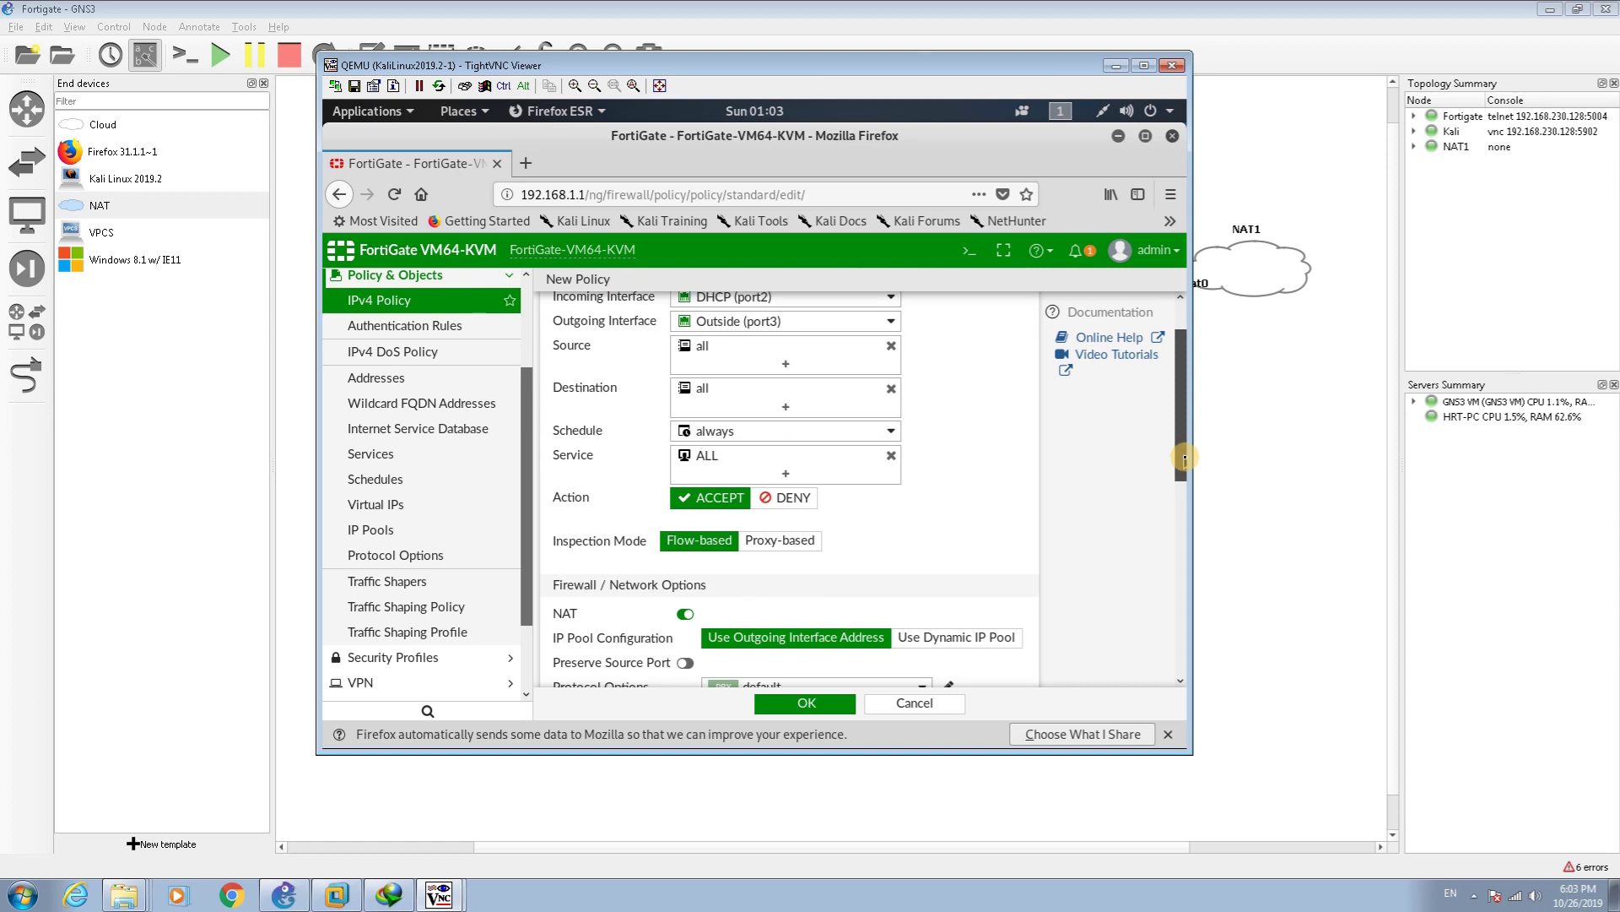
left_click_drag(1185, 458, 1187, 479)
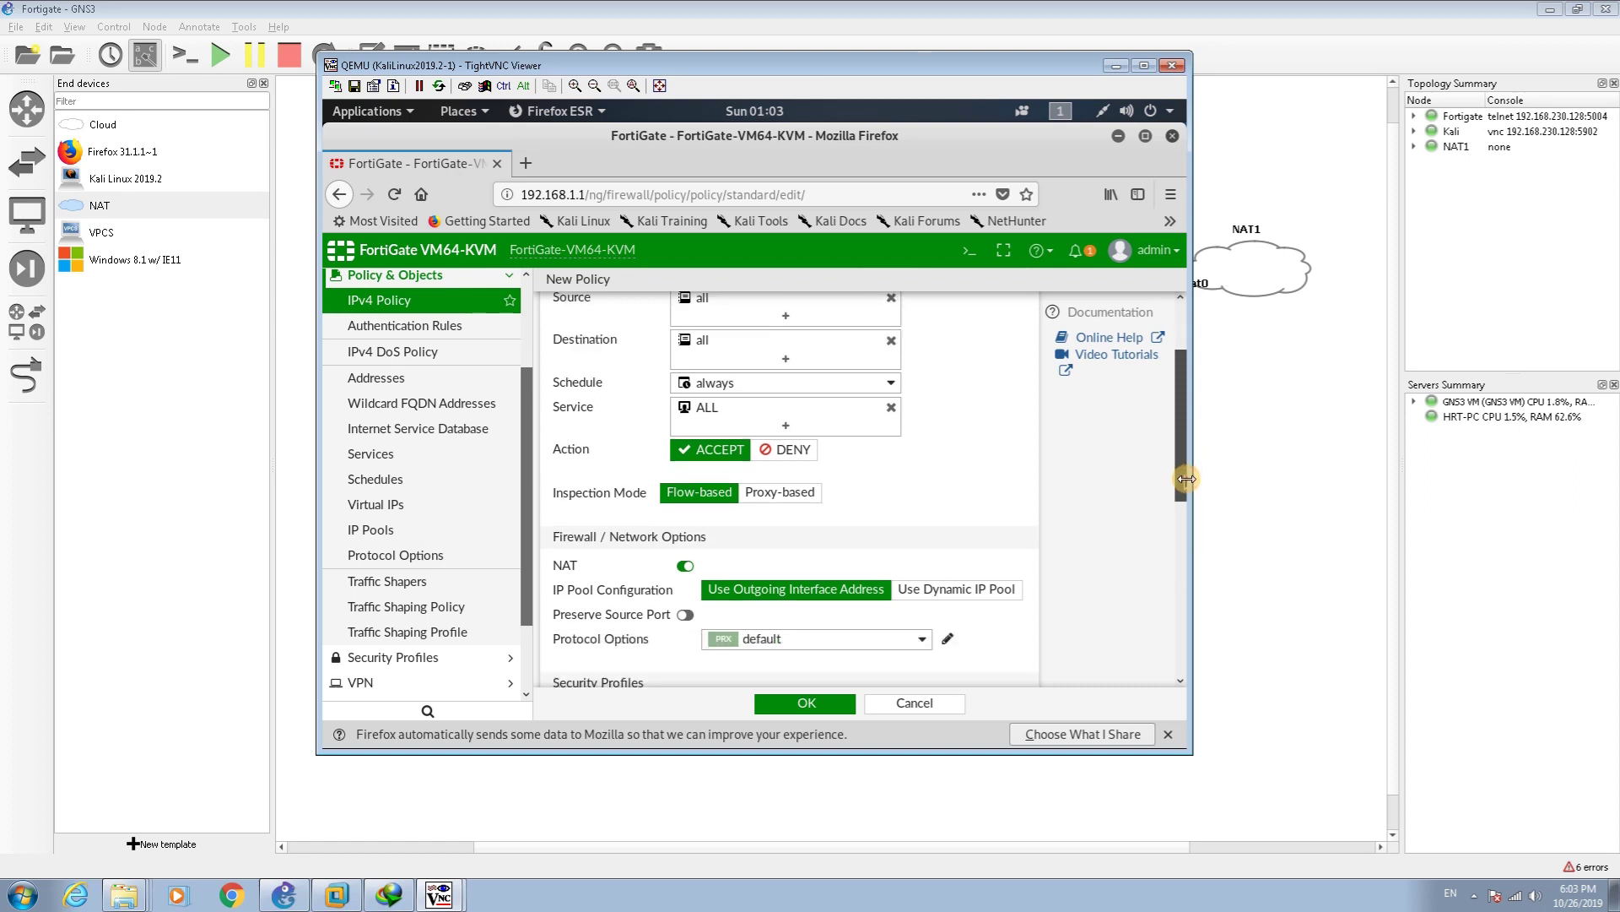
scroll(838, 494, "down", 2)
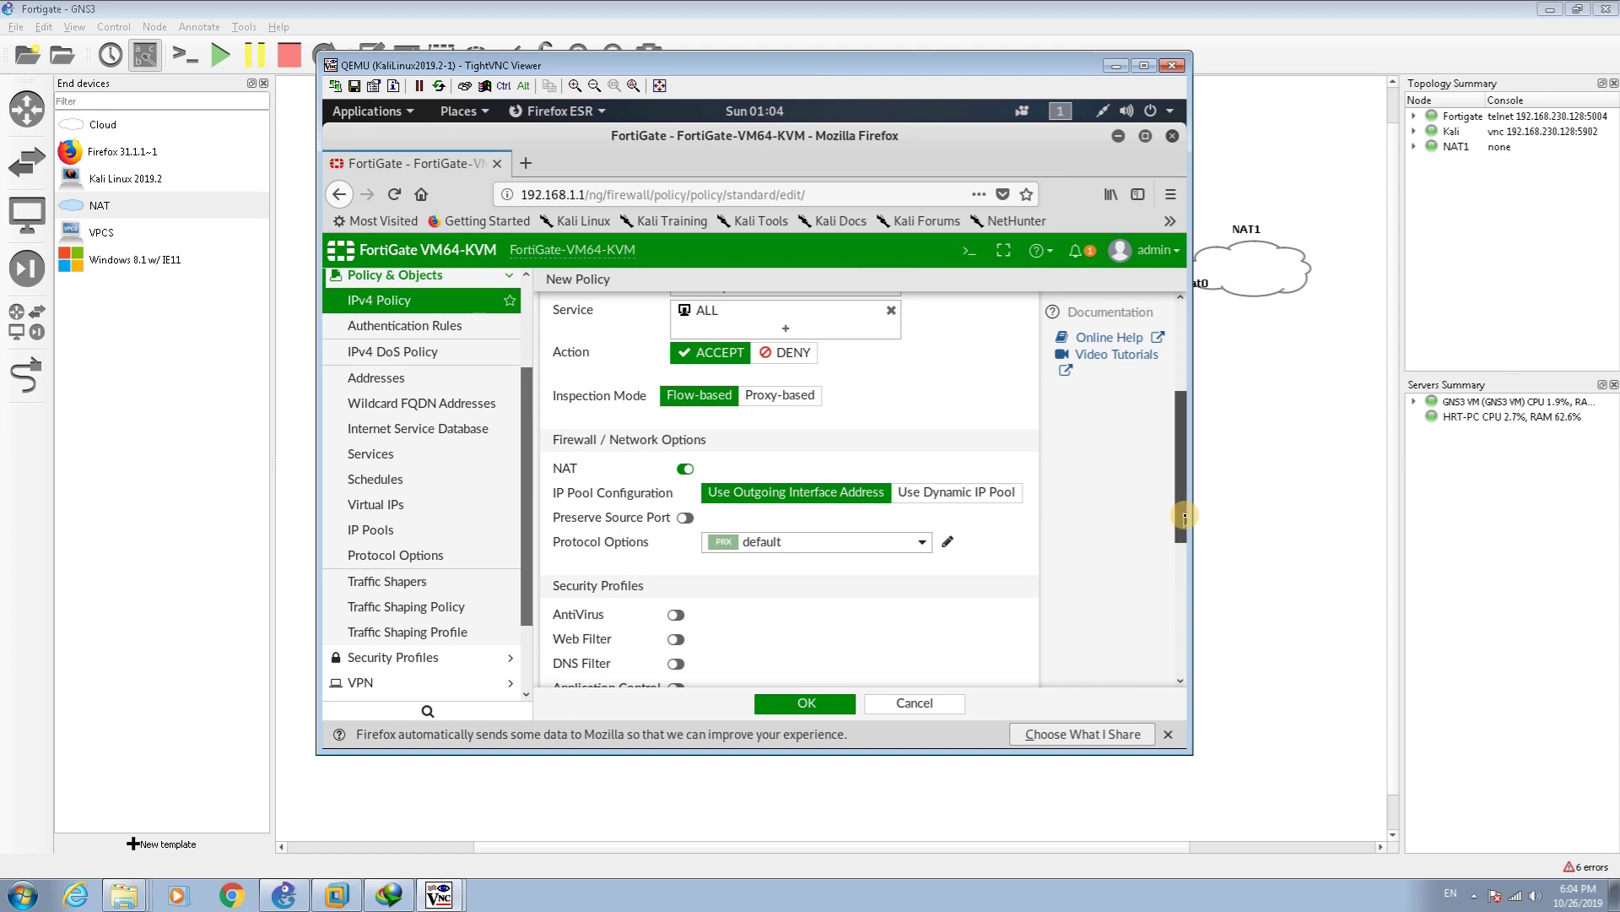
scroll(1184, 515, "down", 3)
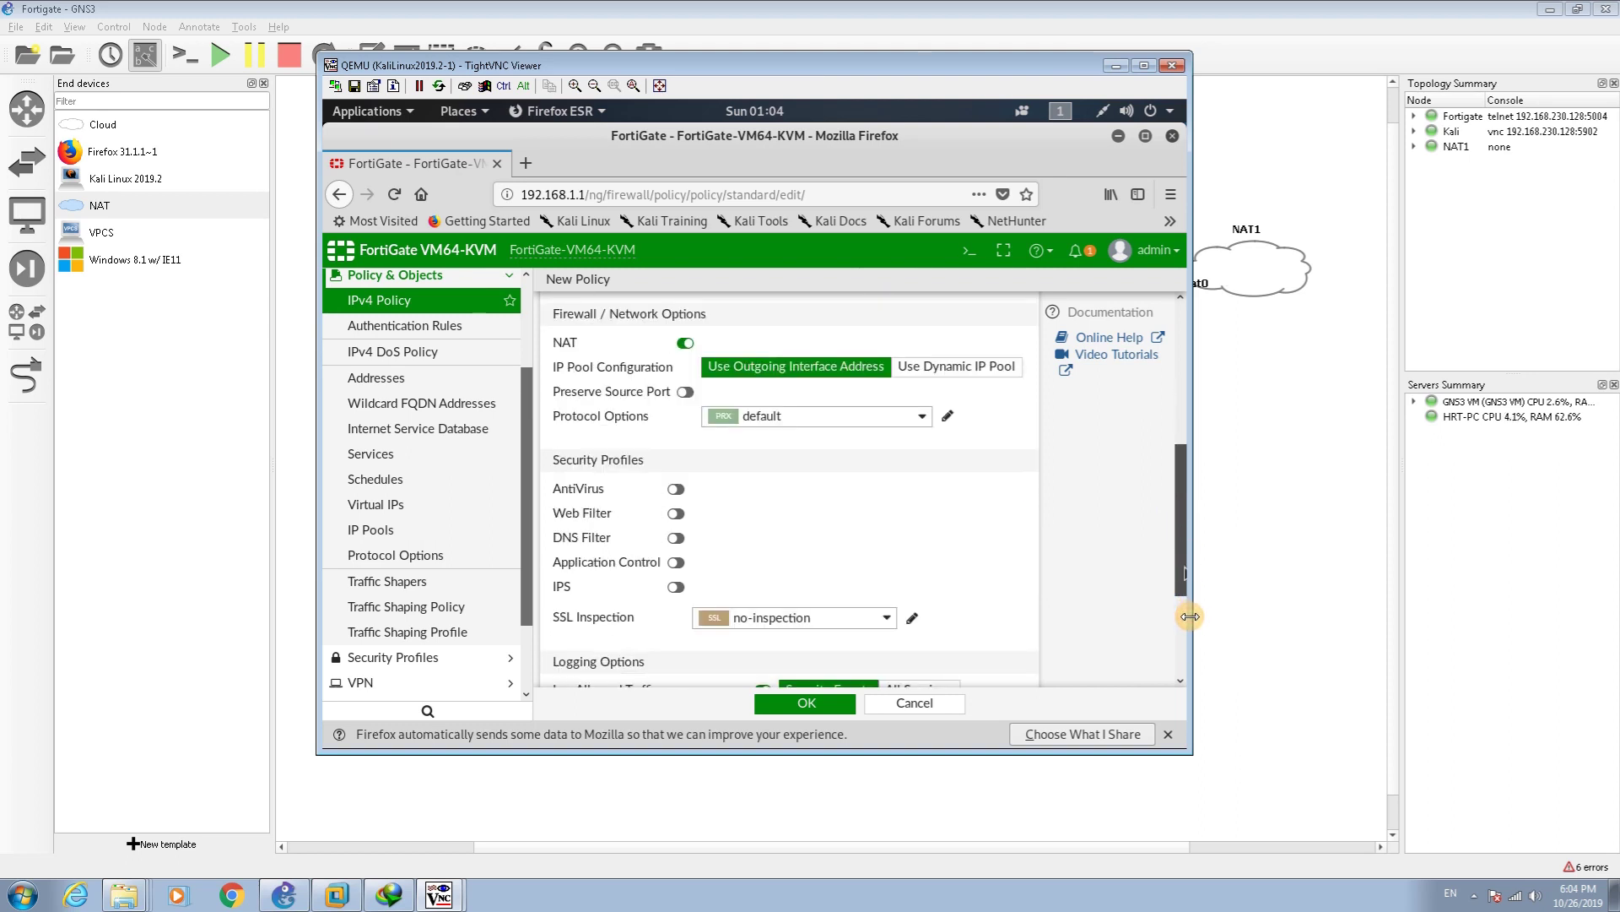
scroll(975, 637, "down", 3)
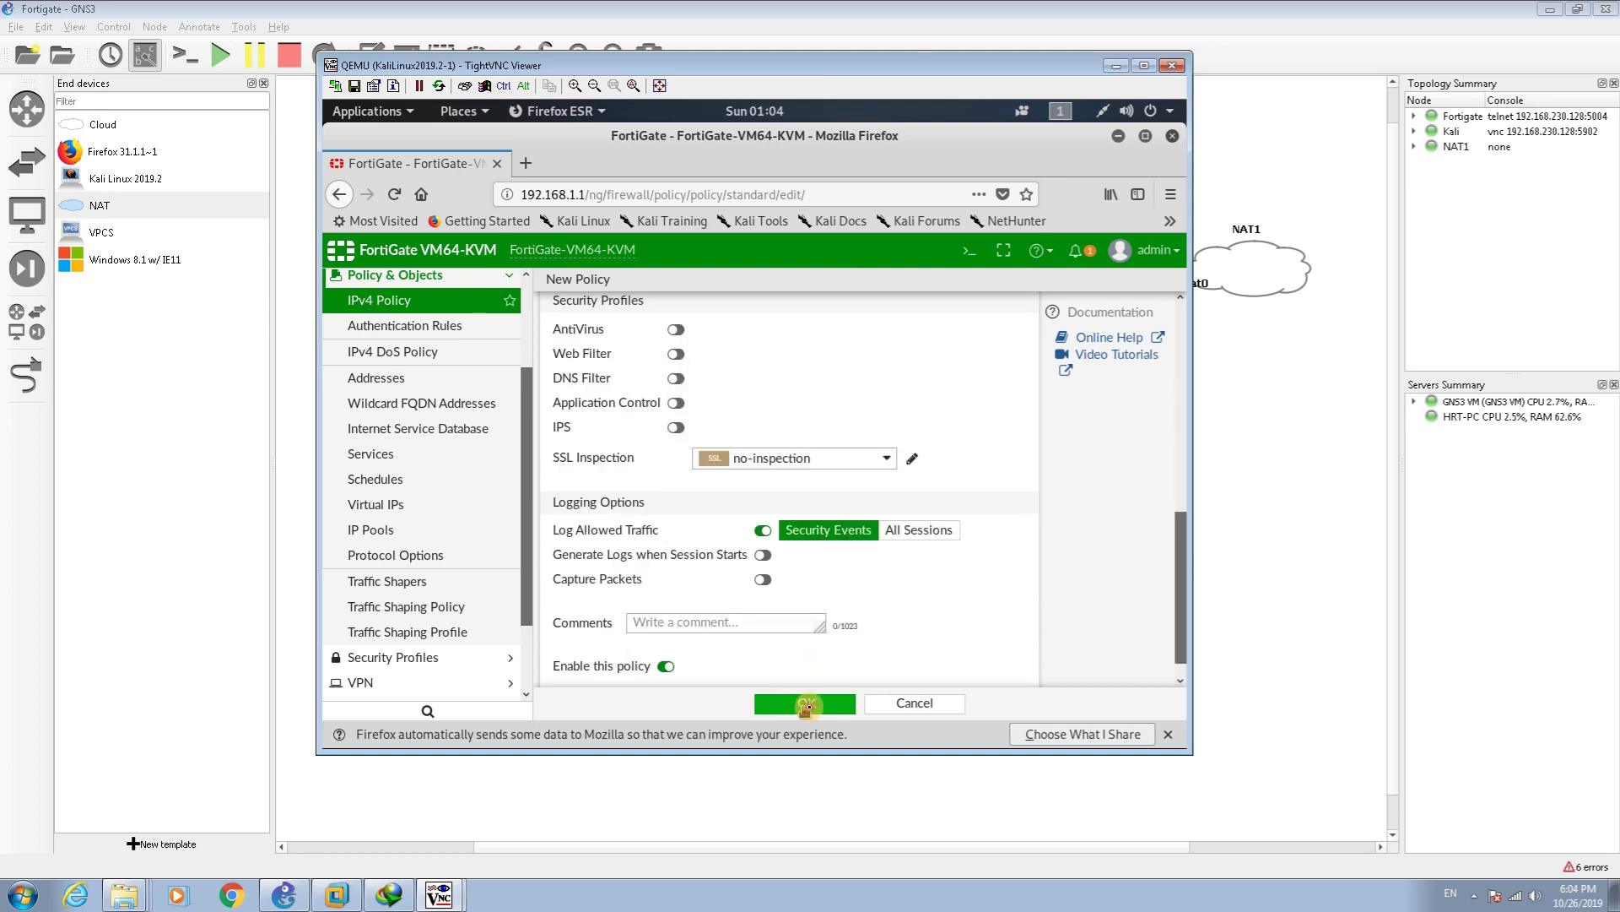
left_click(807, 704)
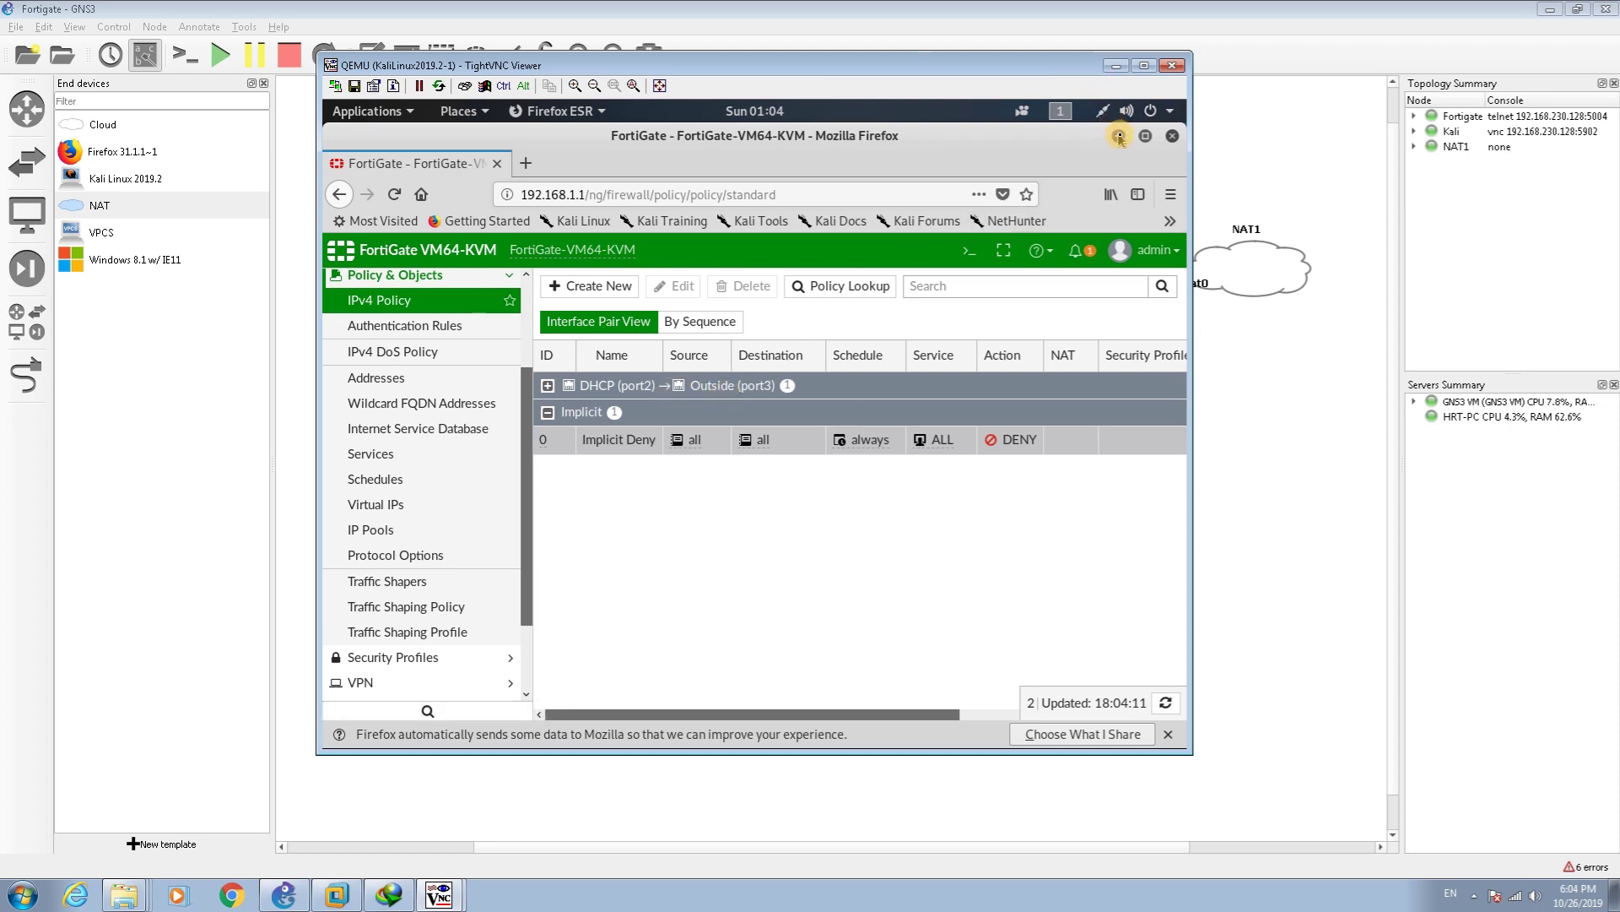
left_click(526, 163)
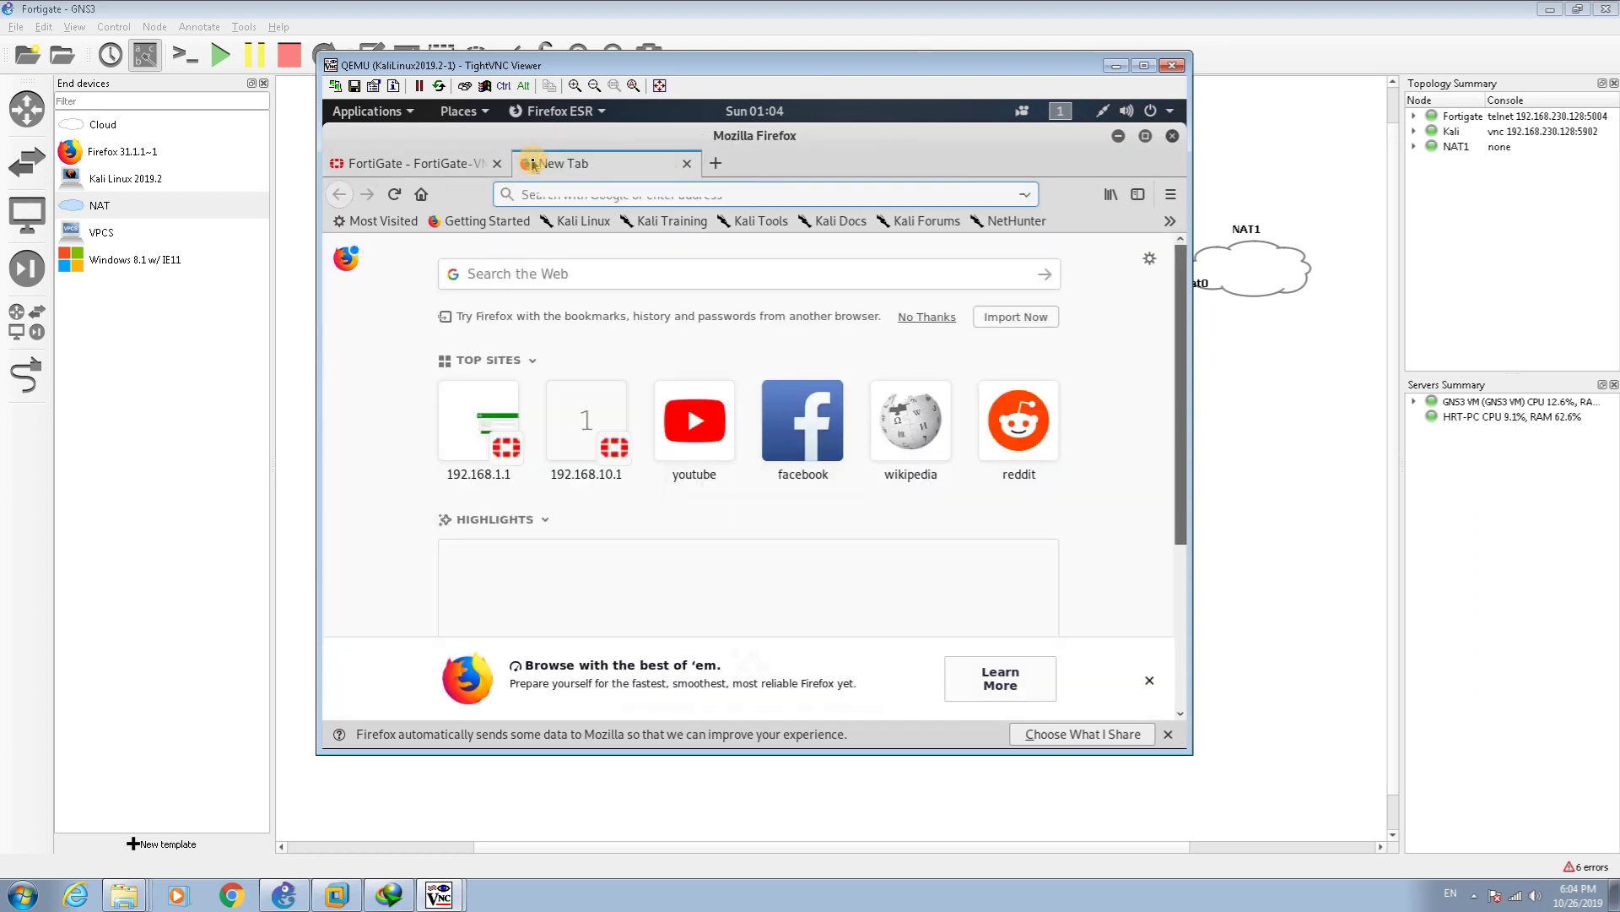
type("google")
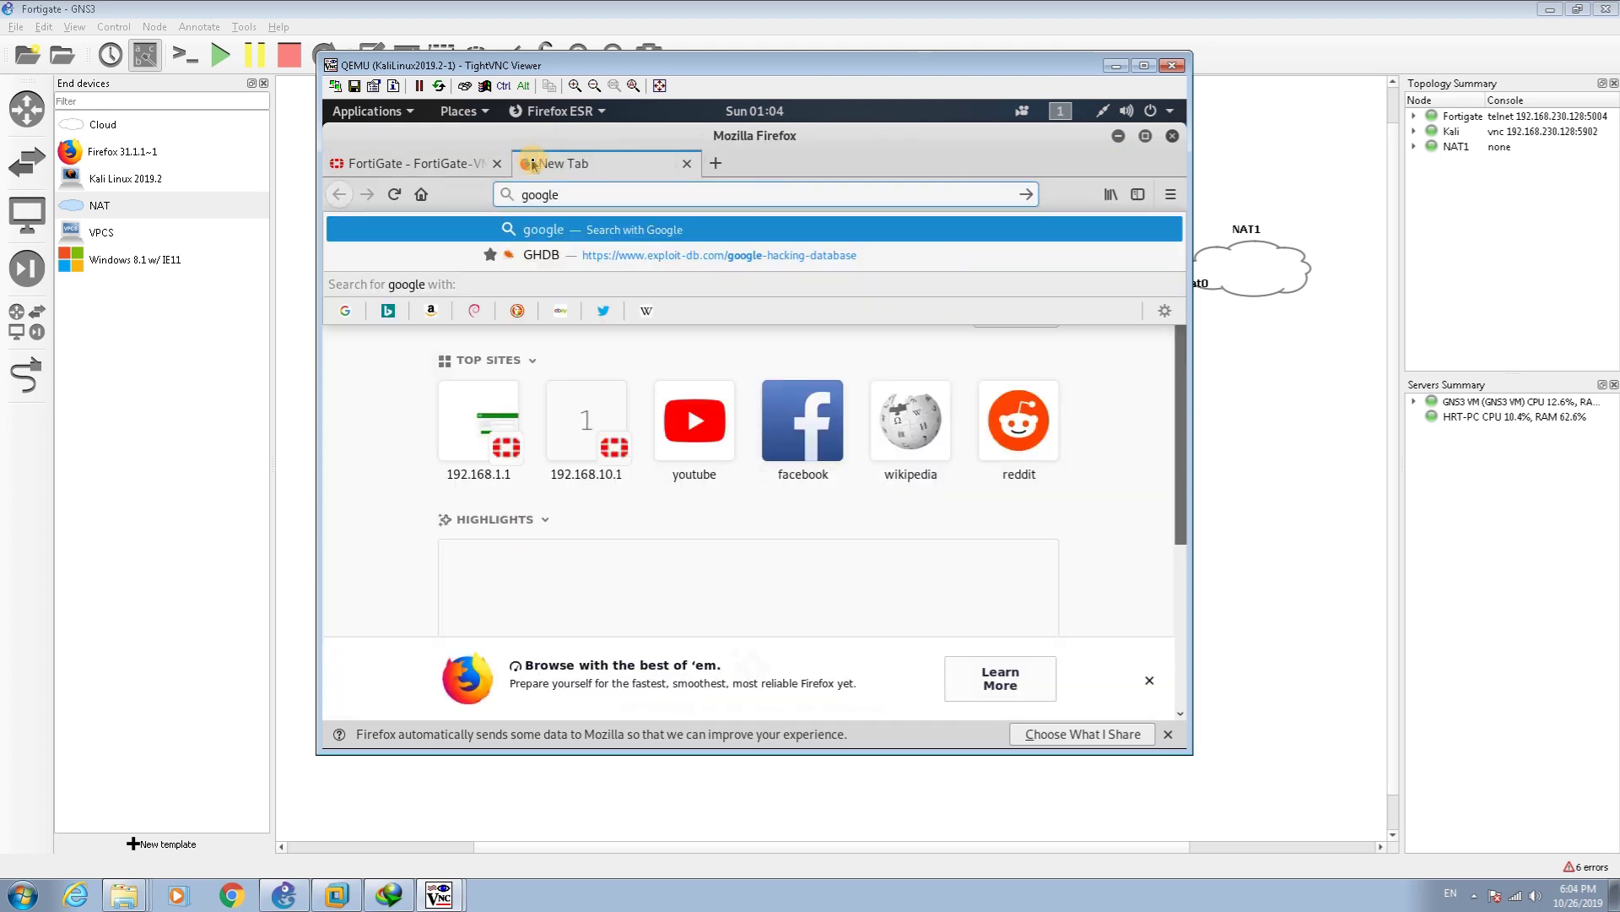
key("ctrl+Return")
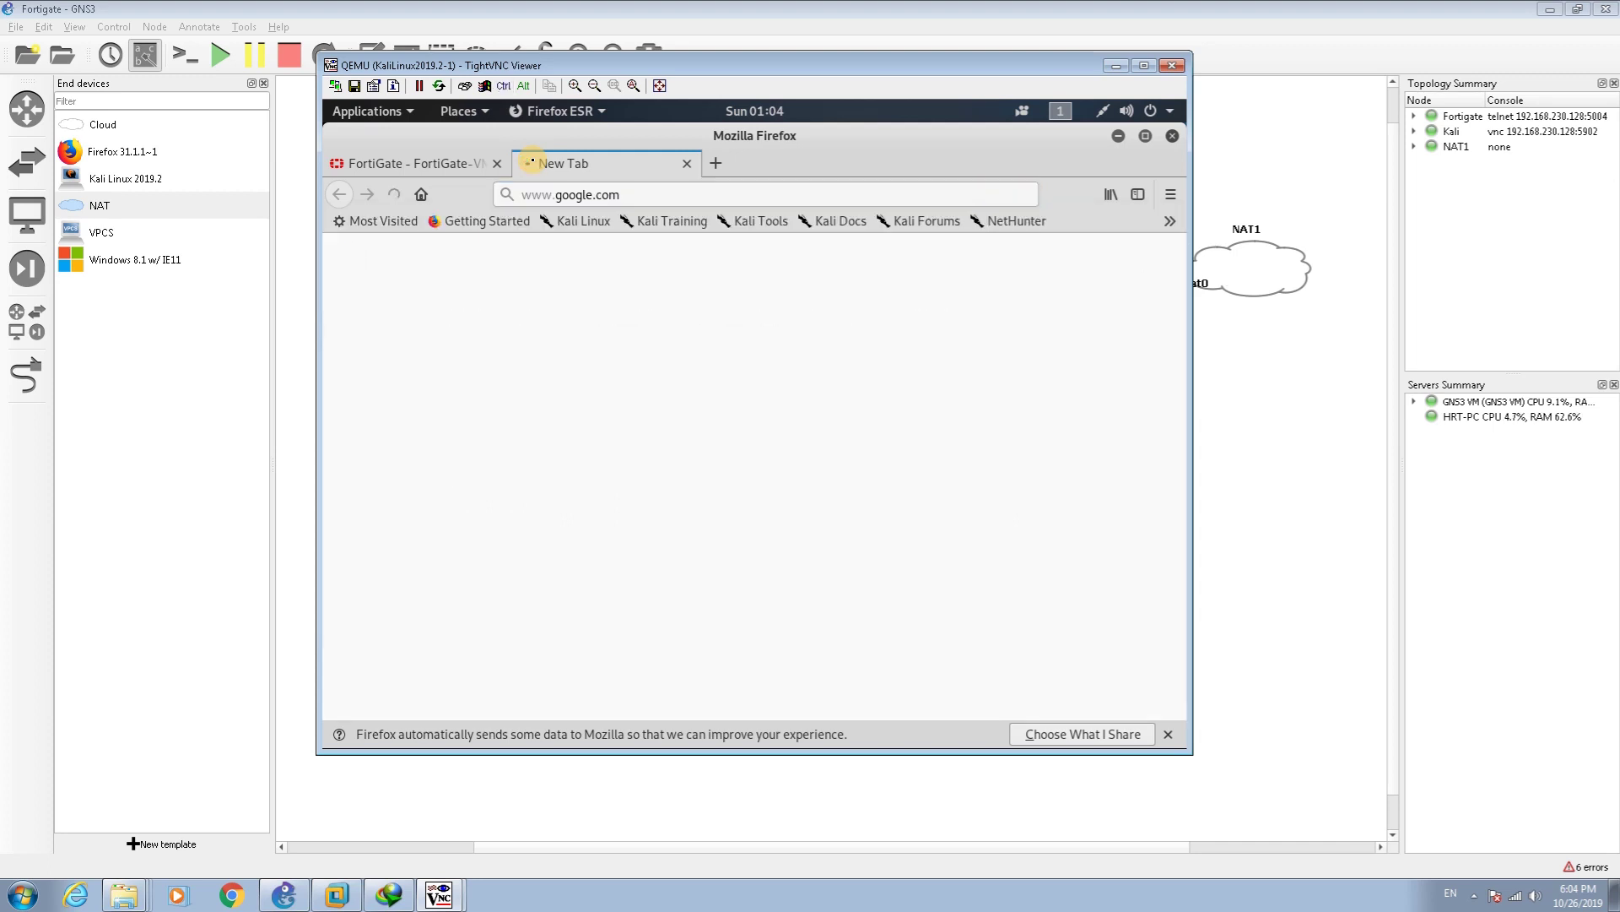